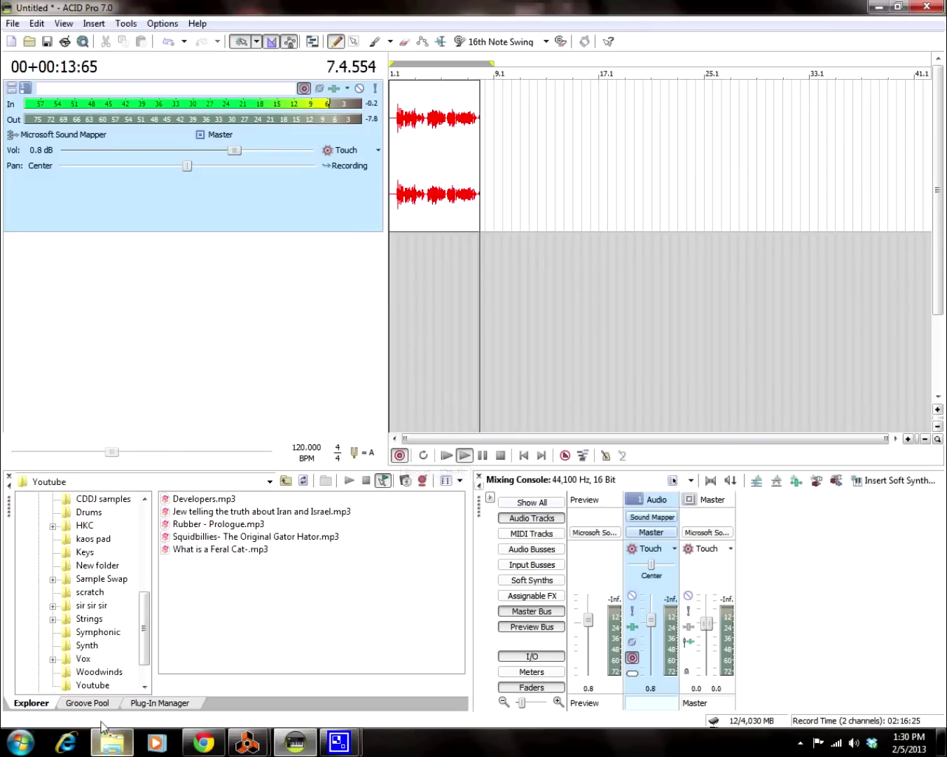
Switch to the Reason rack window and create an NN19 Digital Sampler beneath the mixer.
mouse_move(249, 743)
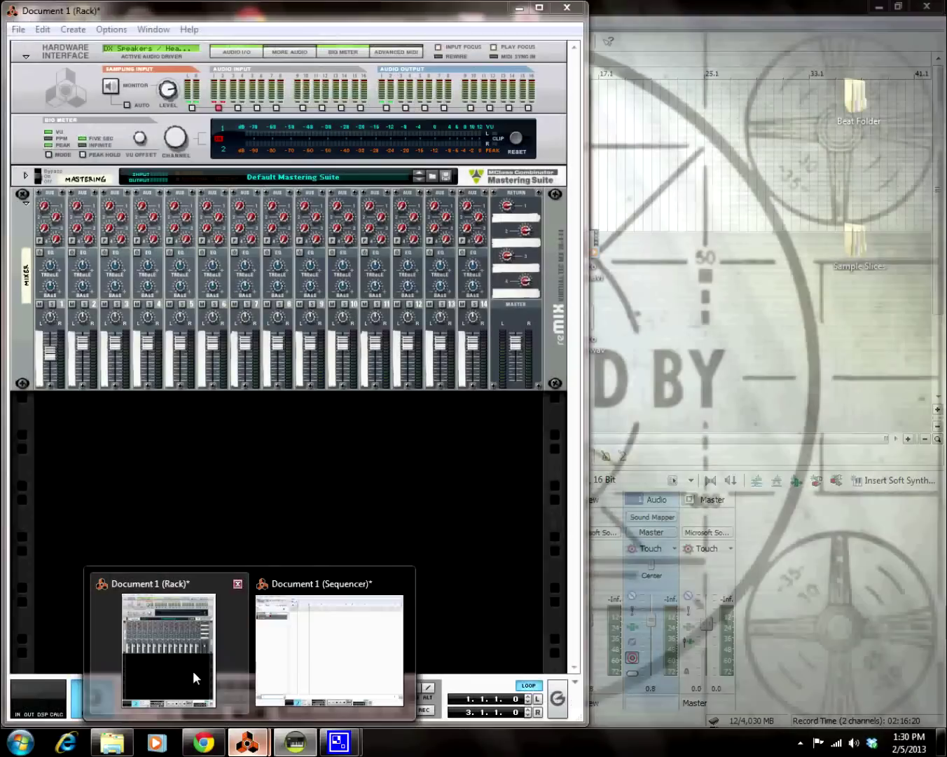
click(193, 671)
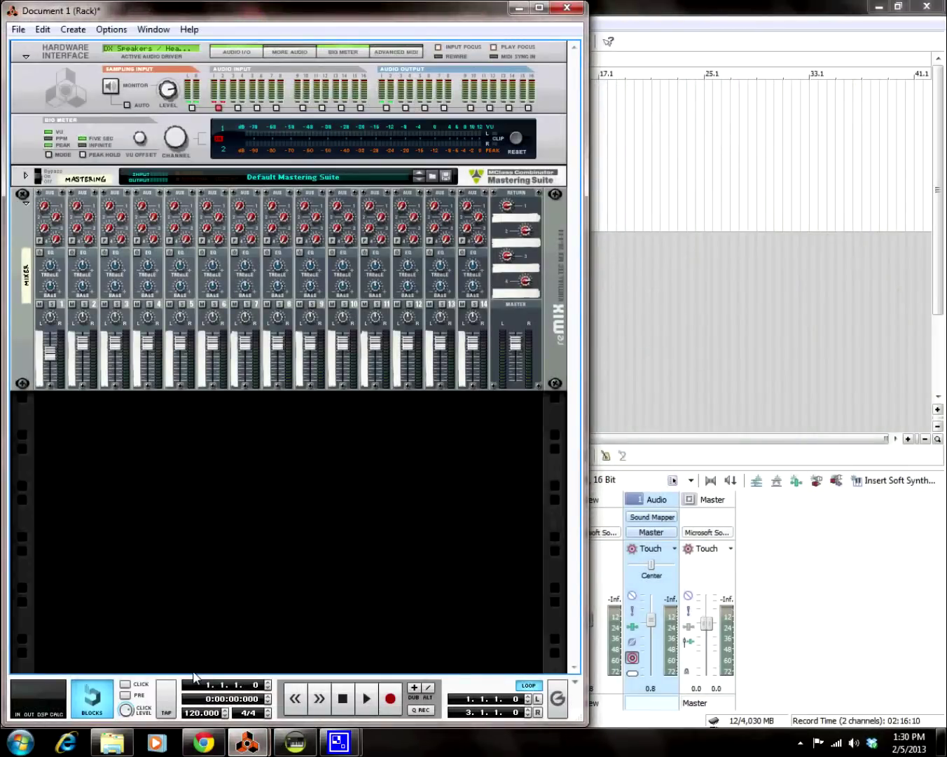
click(29, 284)
click(72, 29)
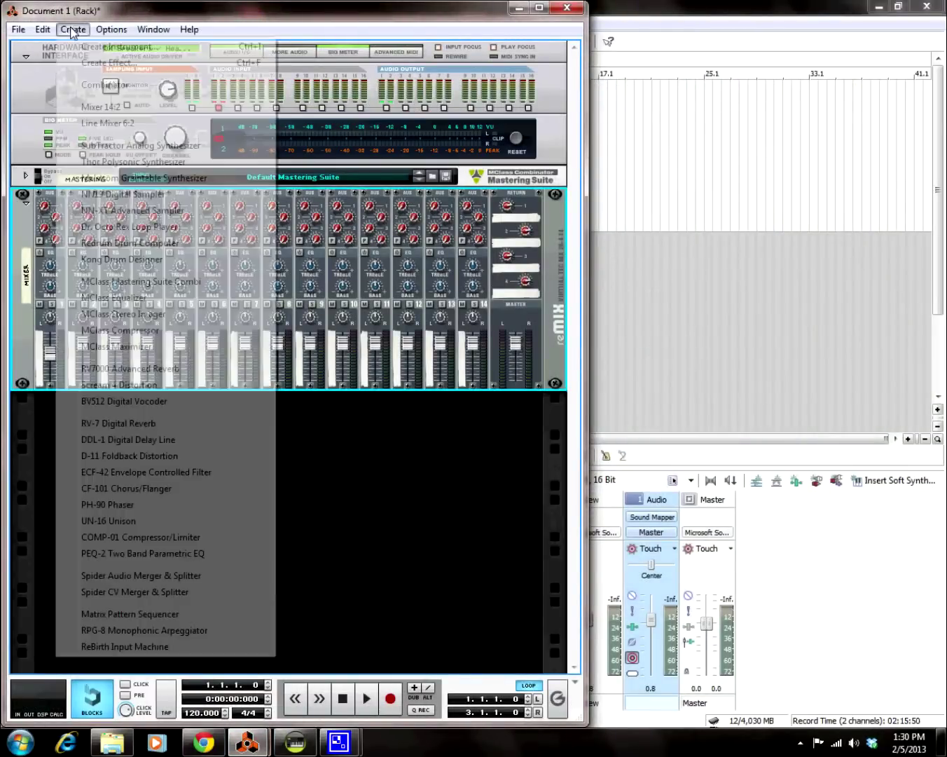
click(131, 197)
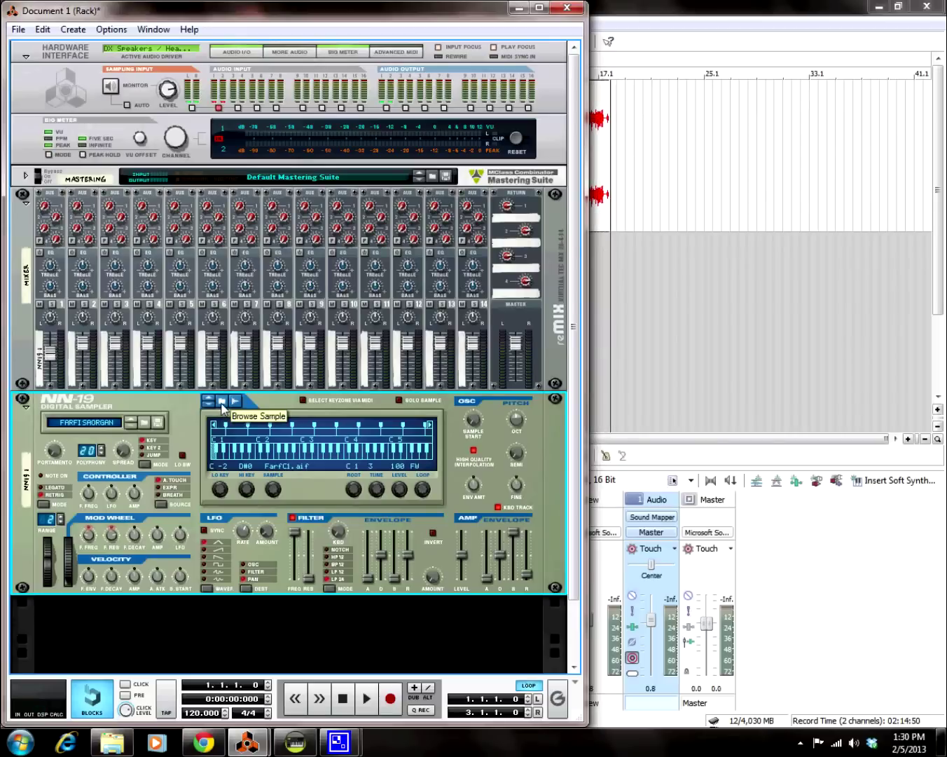
Load "Extremely sad symphonic strings intro loop.wav" from Sample Slices > SLB > Strings into the NN-19 sampler.
click(217, 401)
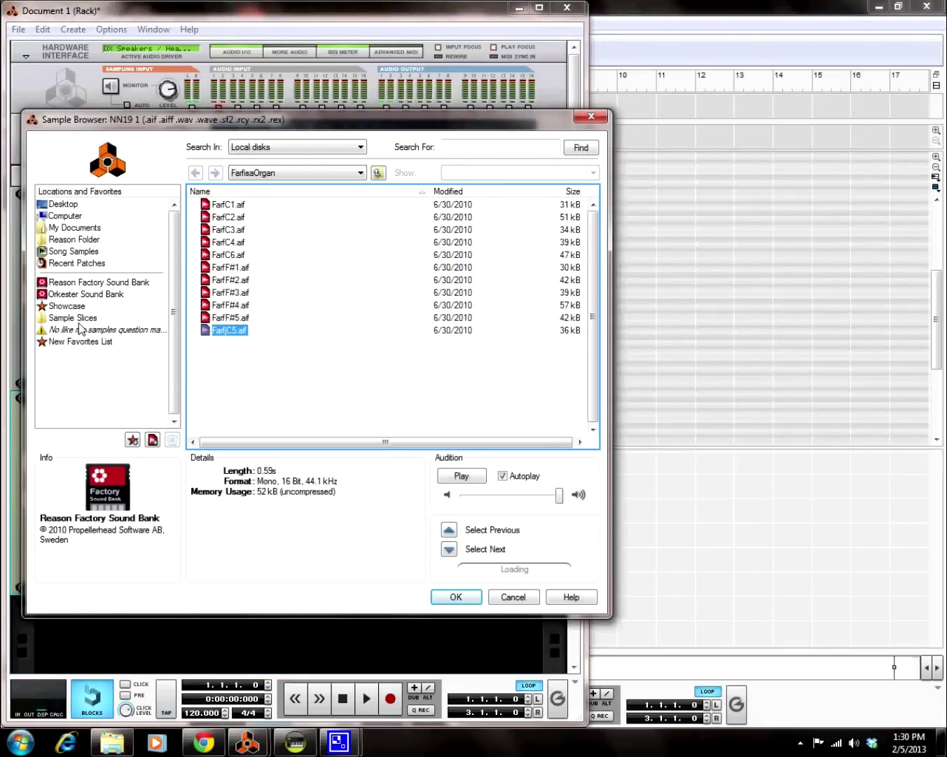
click(77, 318)
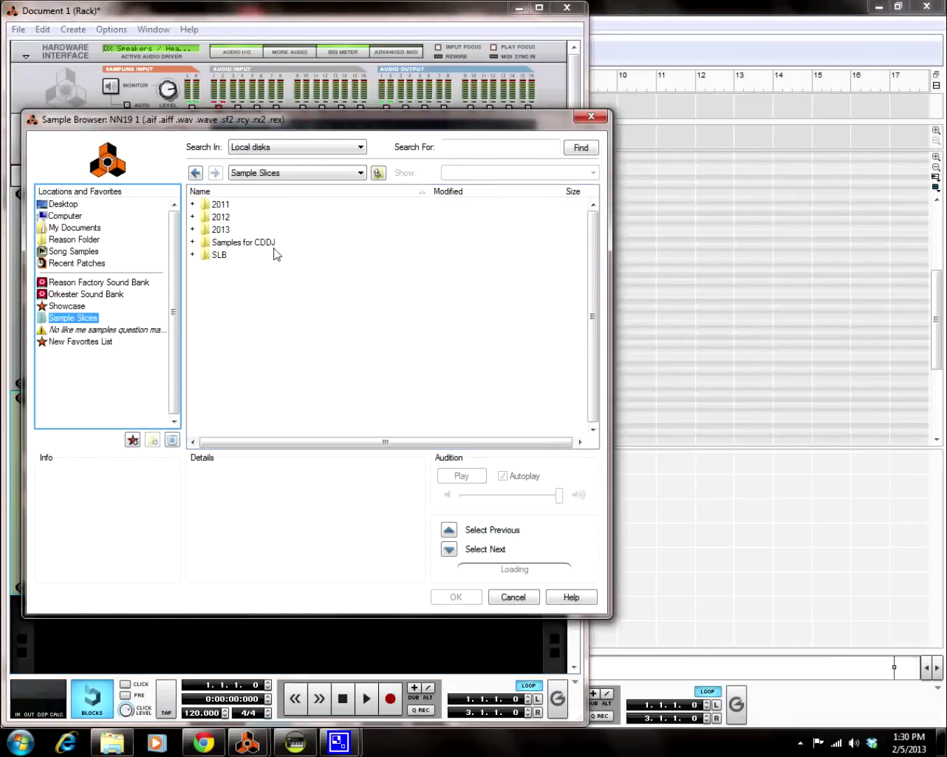
double_click(219, 256)
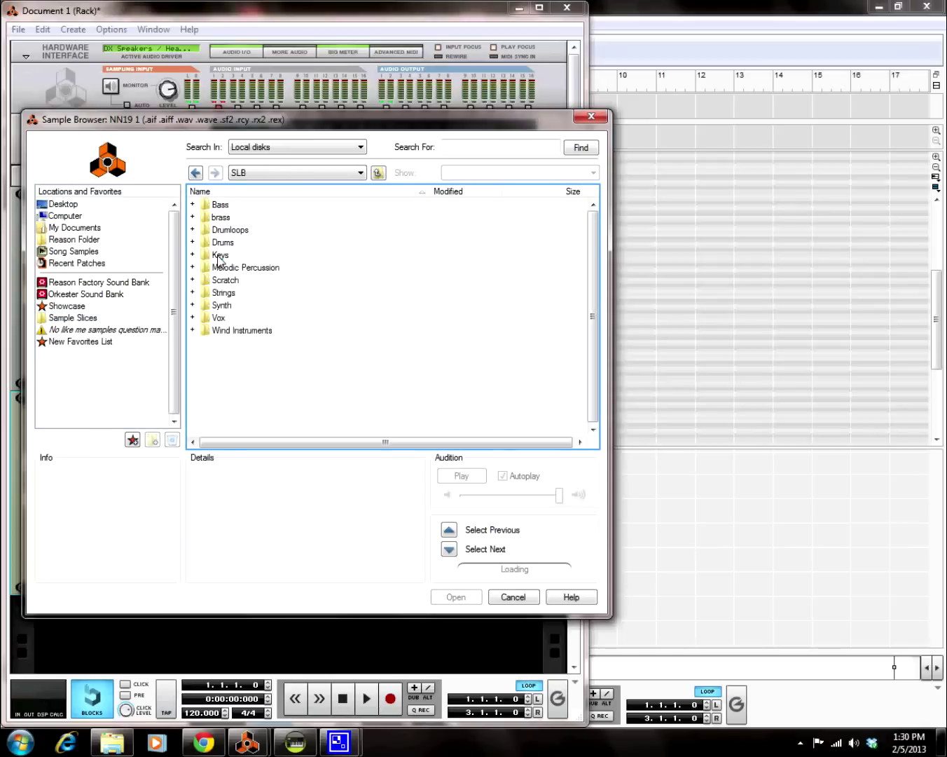
double_click(226, 293)
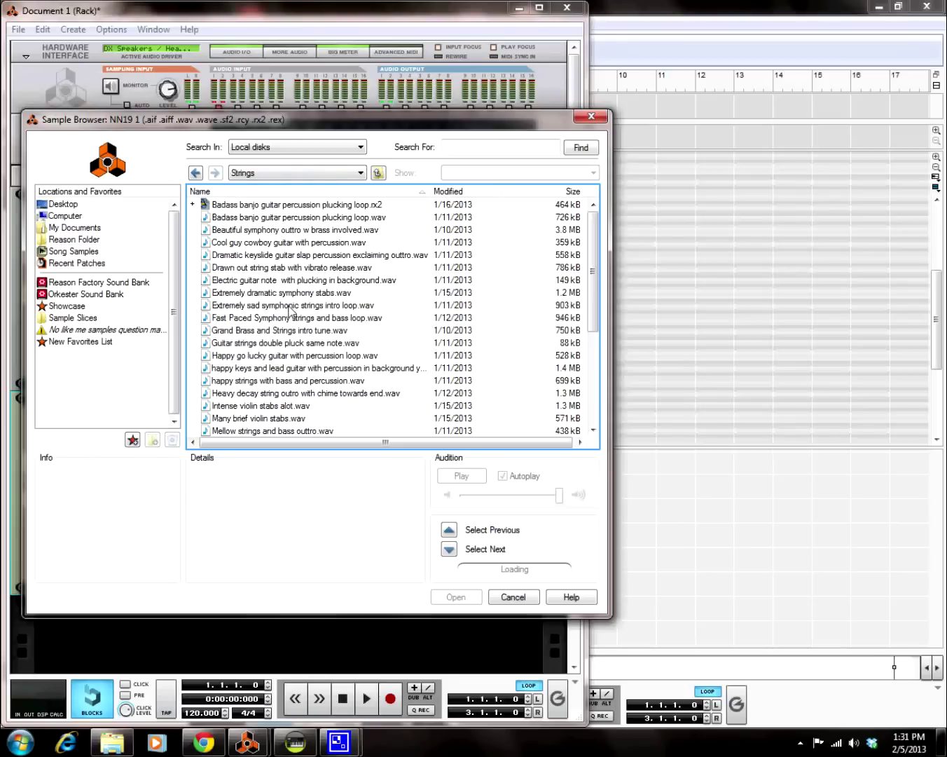
click(290, 307)
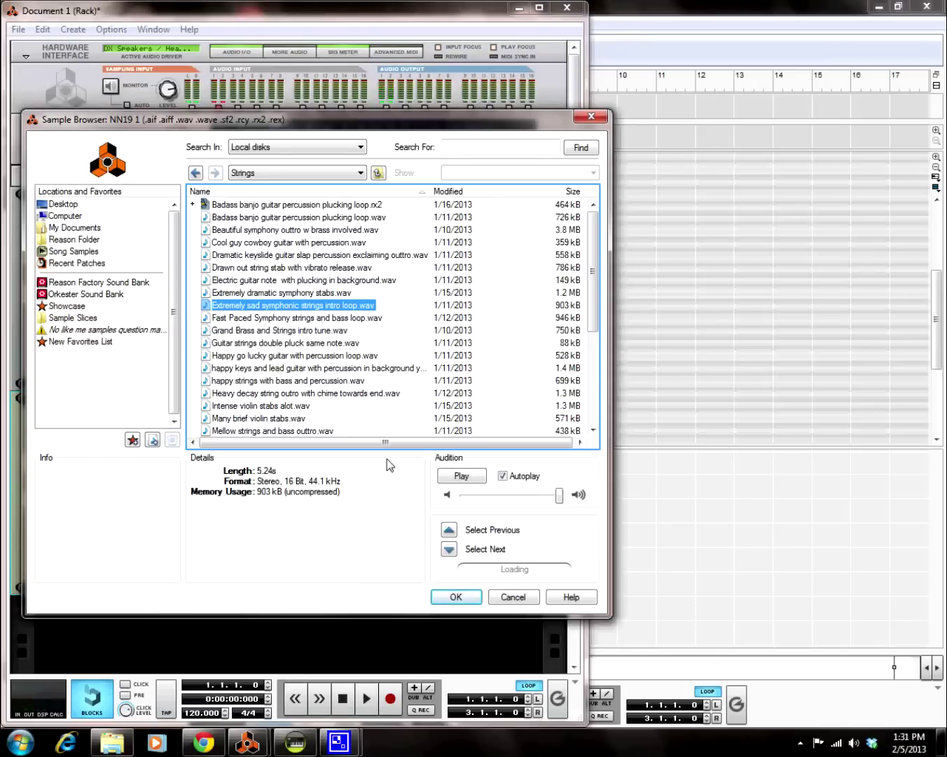
click(454, 596)
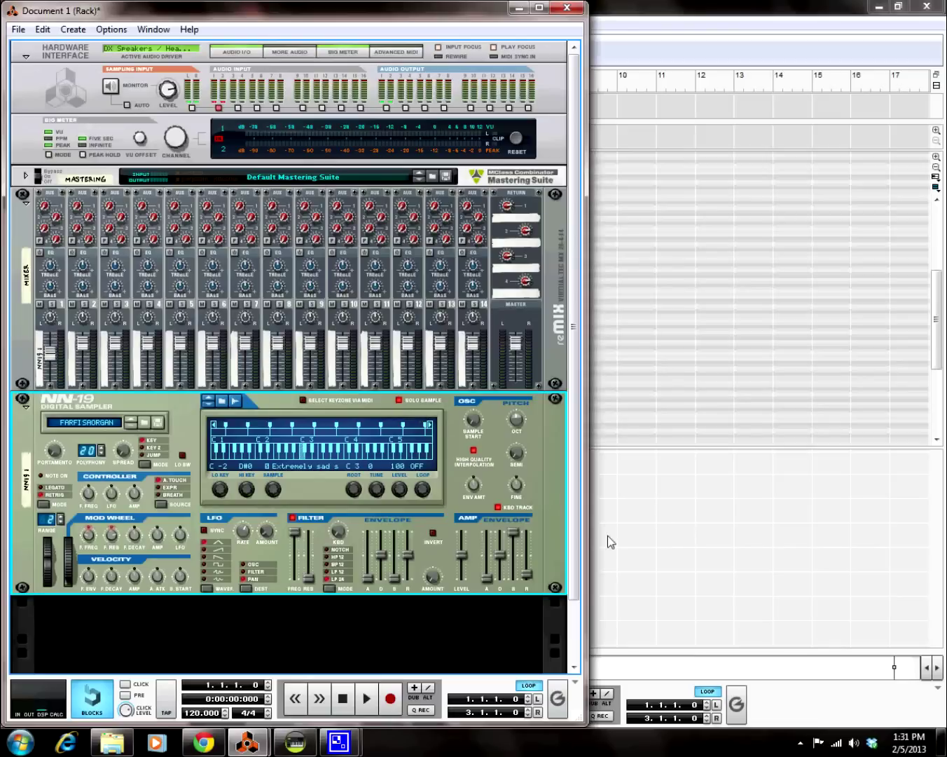
Audition the strings sample on the sequencer's piano keys around C3 and C2.
click(639, 546)
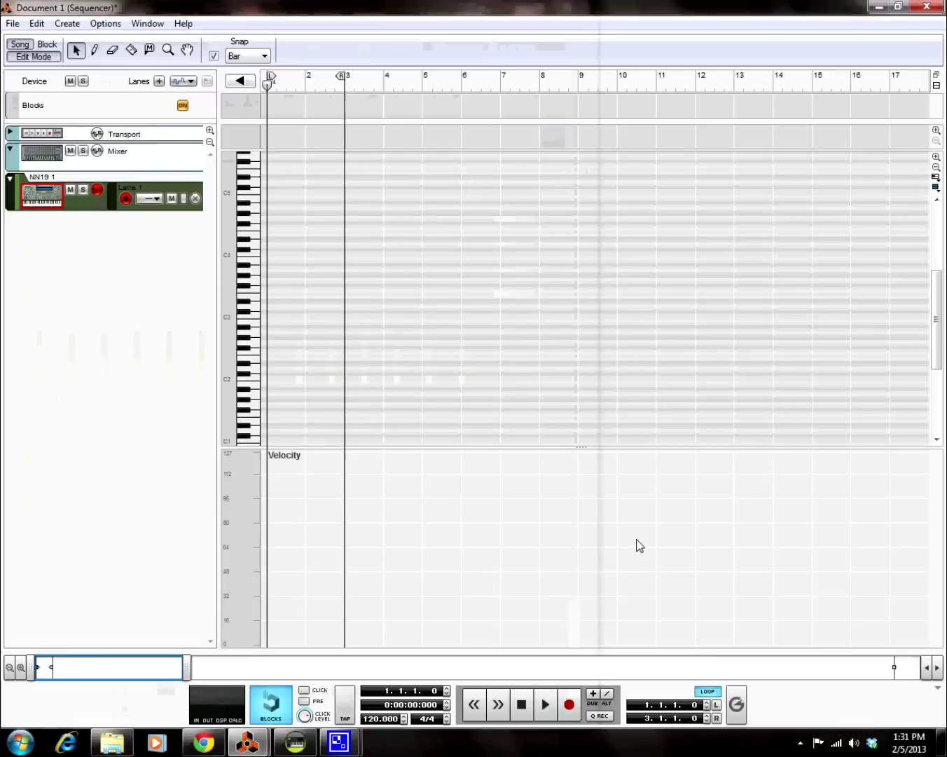
click(258, 313)
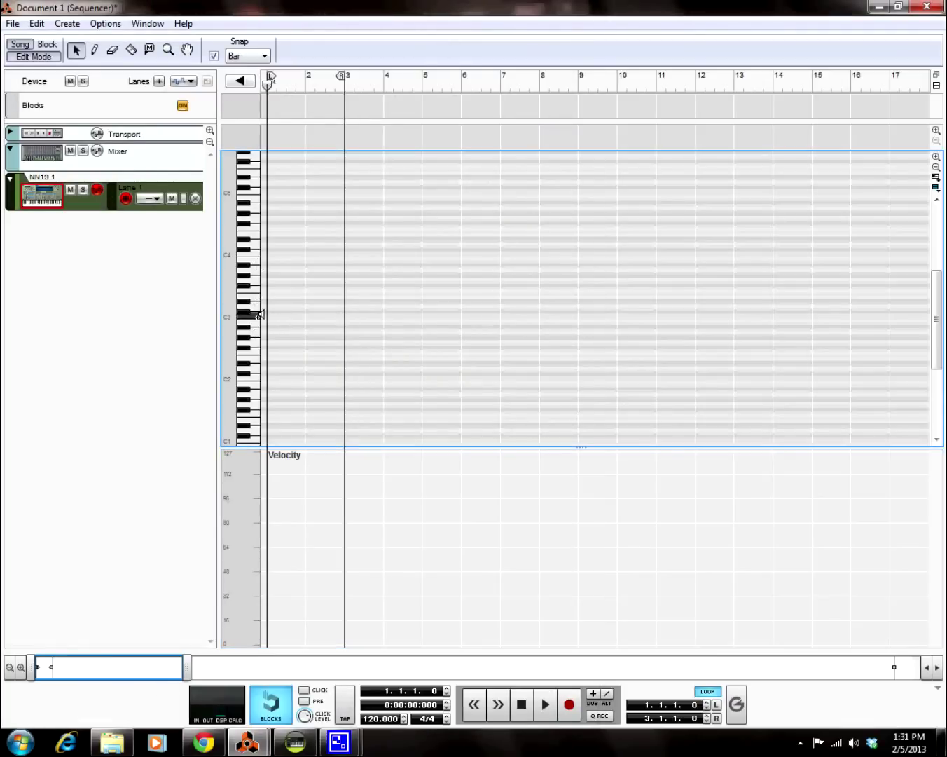
click(260, 307)
click(260, 362)
In the rack, raise the NN-19's amp master level to maximum and slightly lower its filter frequency.
mouse_move(246, 742)
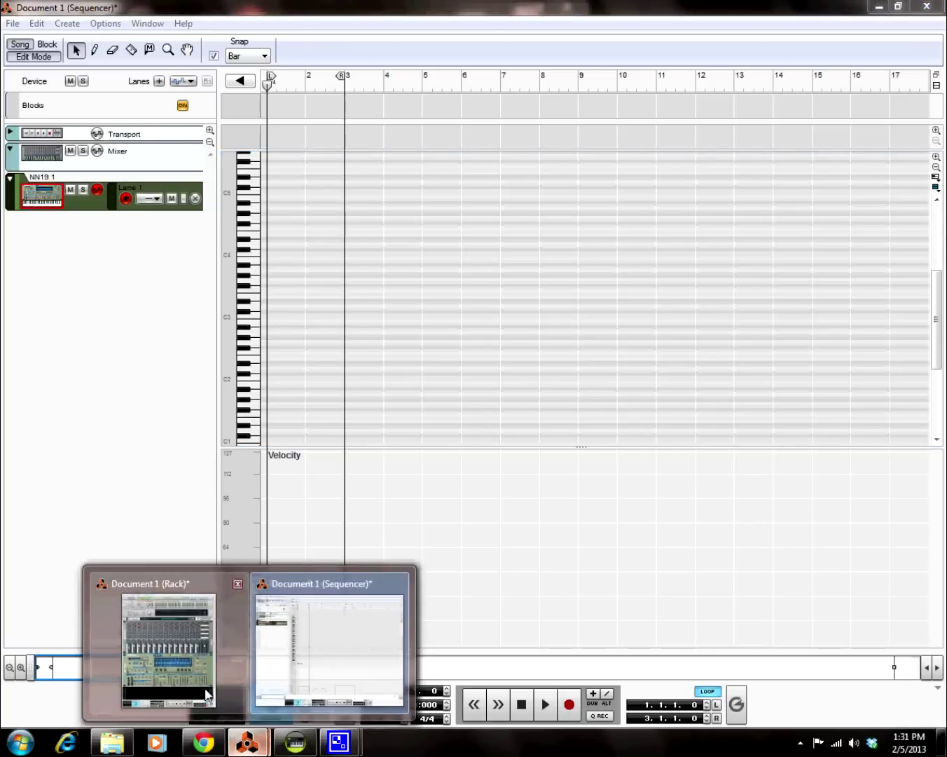
click(205, 693)
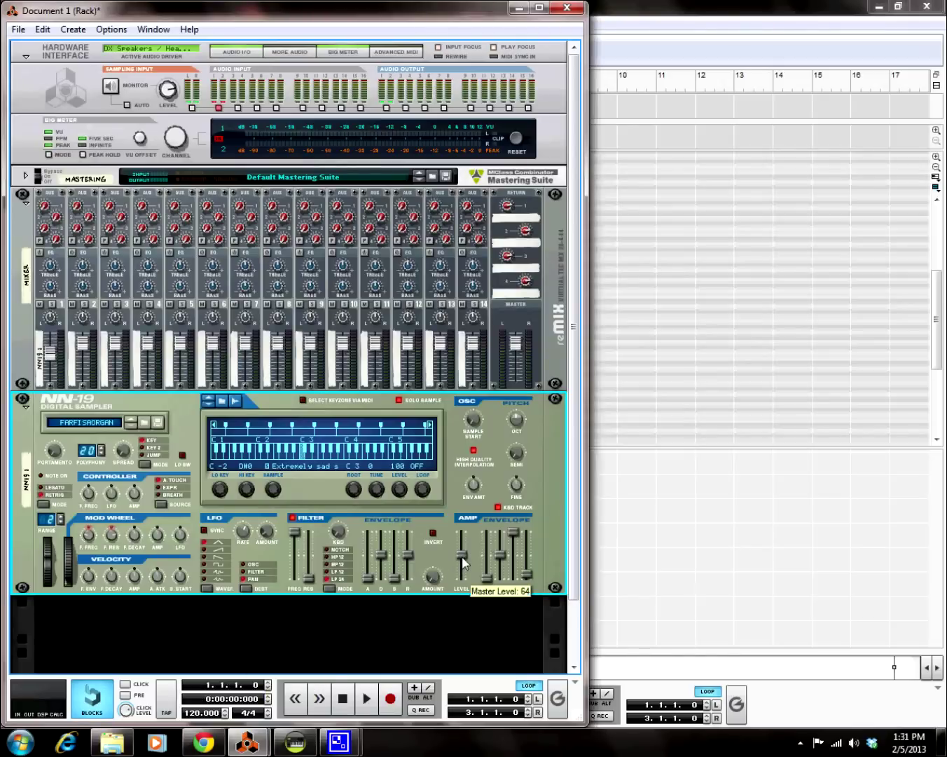
drag(462, 560, 467, 536)
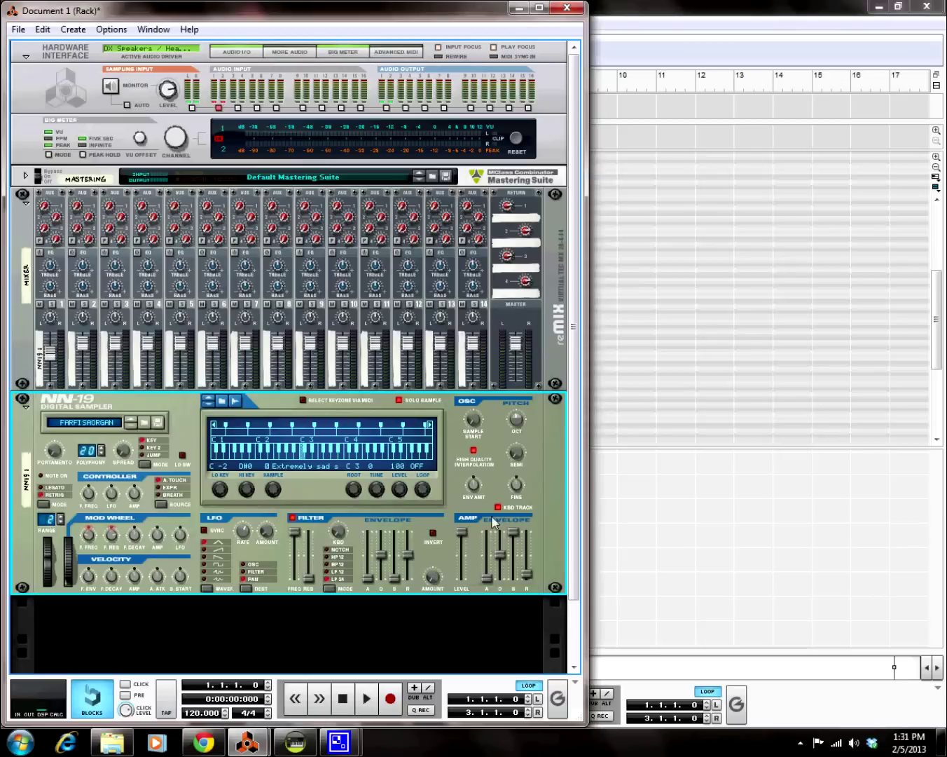
drag(293, 537, 295, 540)
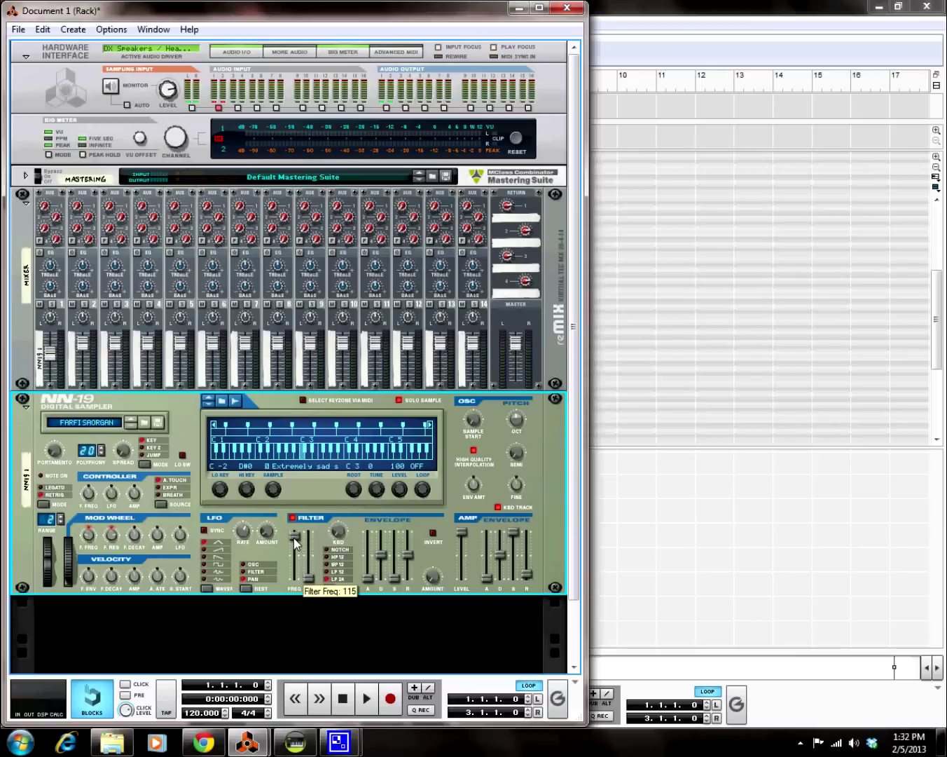
drag(294, 543, 297, 547)
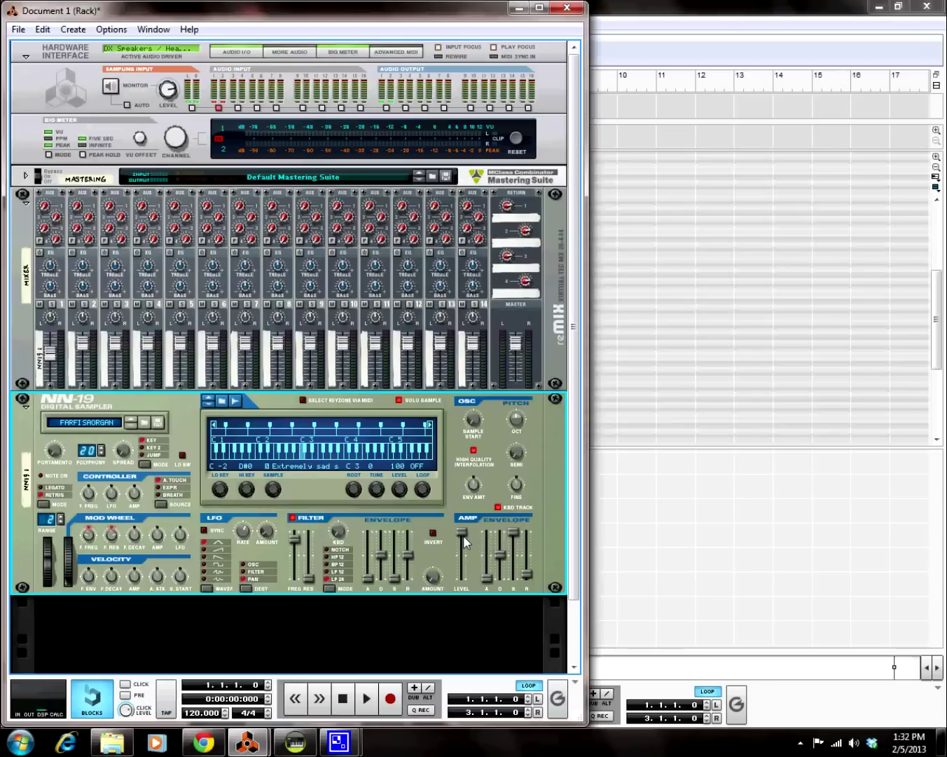
mouse_move(464, 535)
mouse_down()
mouse_move(457, 607)
mouse_move(469, 563)
mouse_move(463, 533)
mouse_up()
Return to the sequencer and listen to the adjusted strings sample around C3.
click(683, 532)
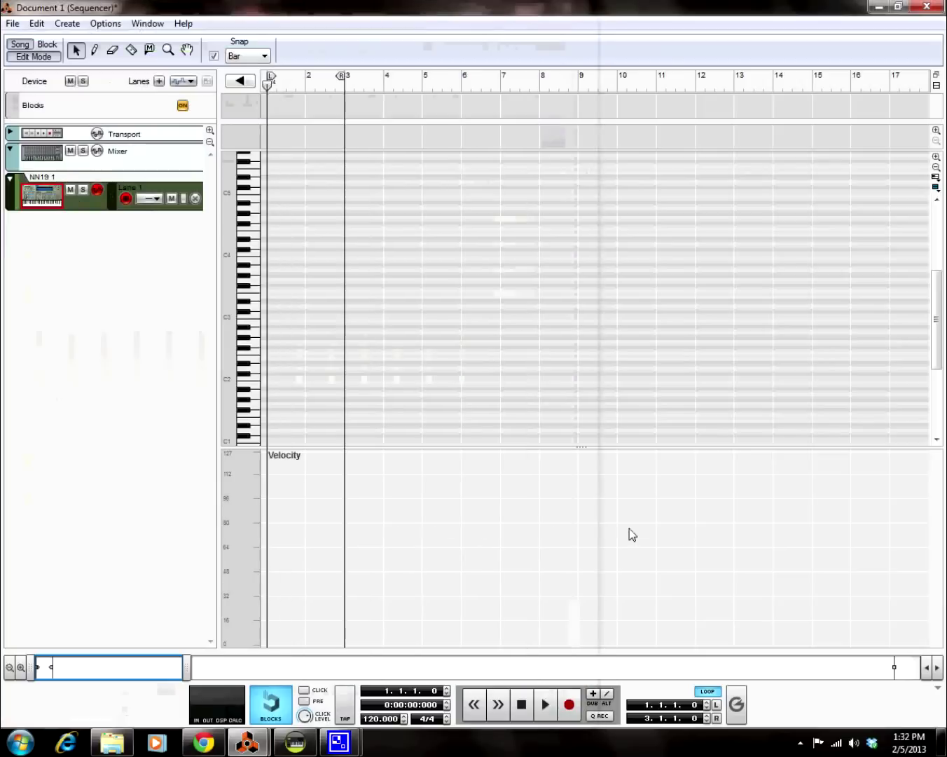
click(259, 313)
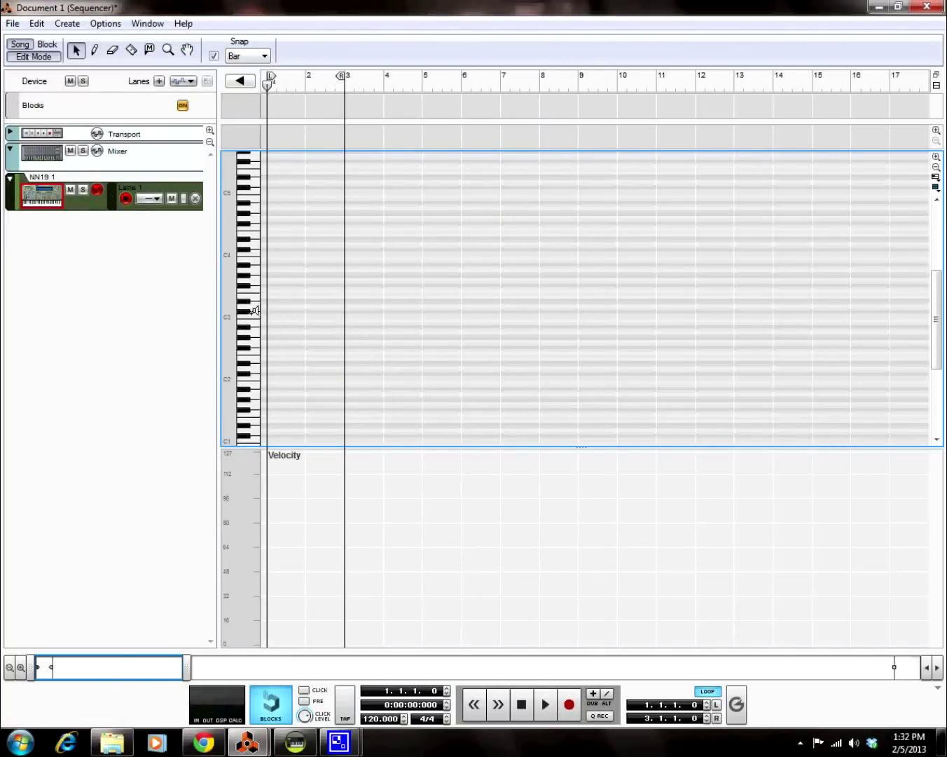
click(257, 314)
click(258, 322)
click(257, 315)
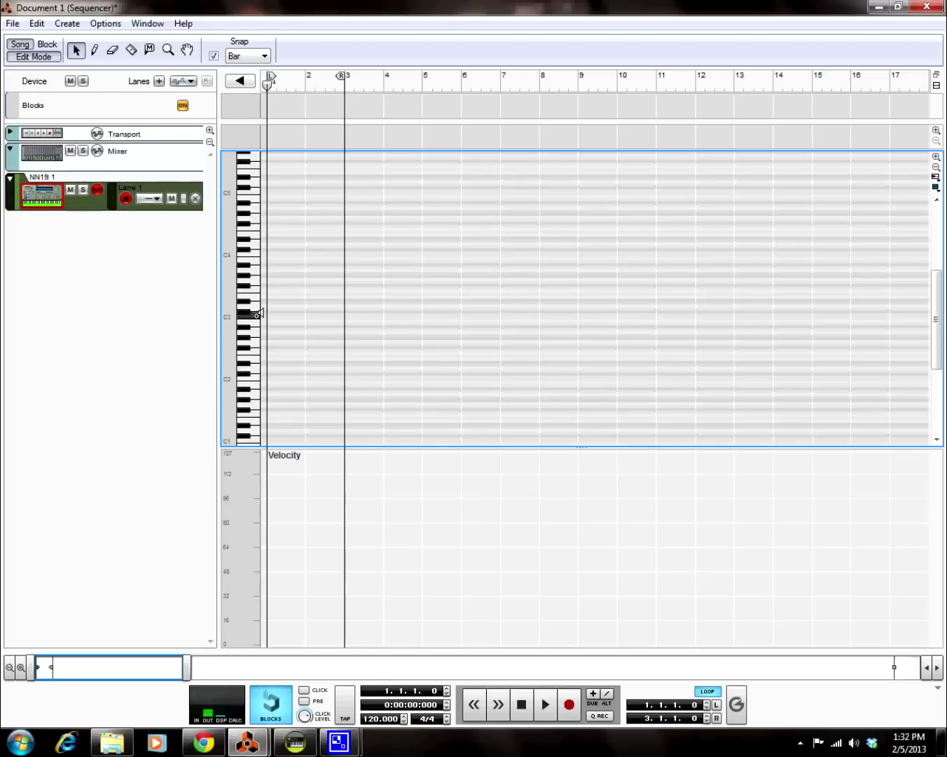
click(258, 316)
click(256, 314)
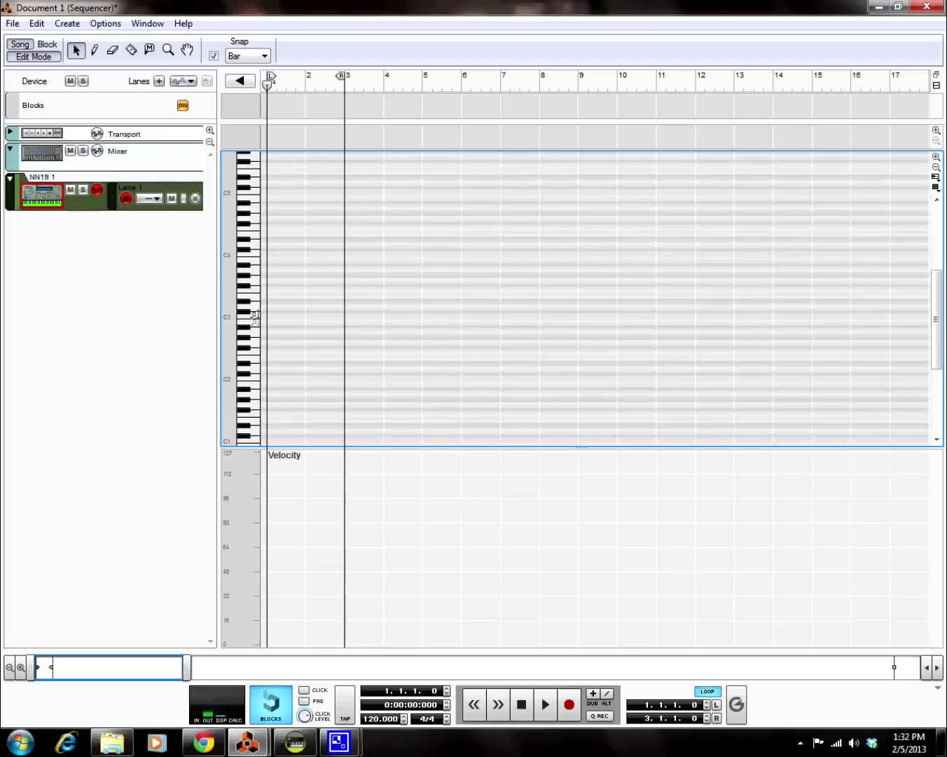
Find the starting pitch at C4 and draw a one-bar C4 note in bar 1 of the NN19 1 lane.
click(96, 50)
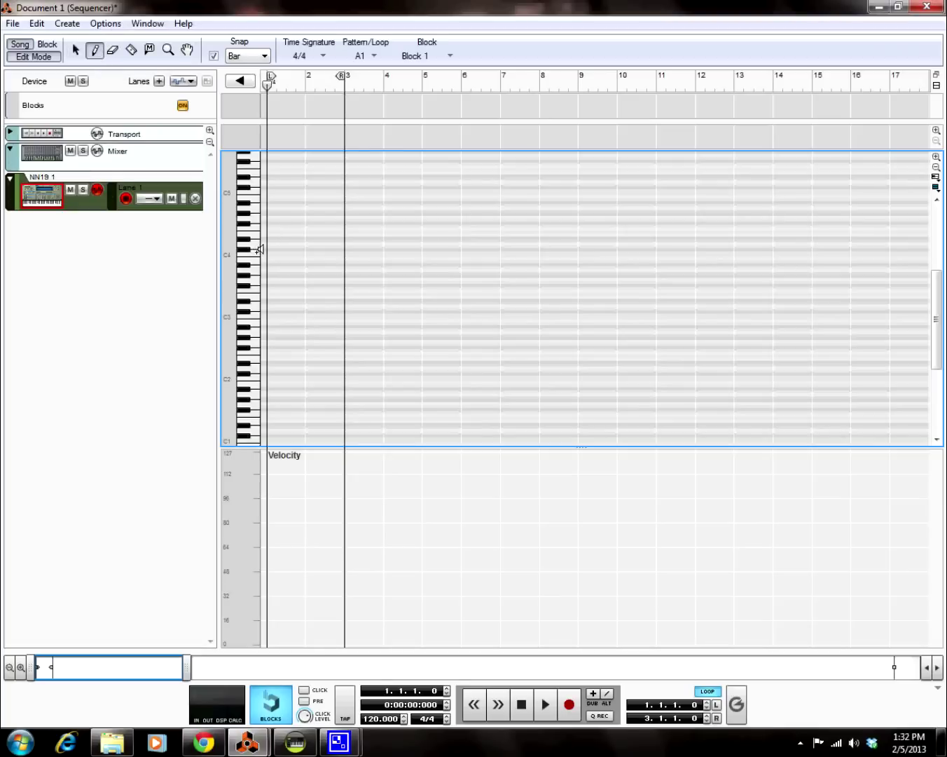
click(257, 252)
click(257, 253)
click(256, 252)
drag(268, 247, 306, 270)
Duplicate the one-bar C4 clip into bar 2.
click(76, 51)
click(280, 144)
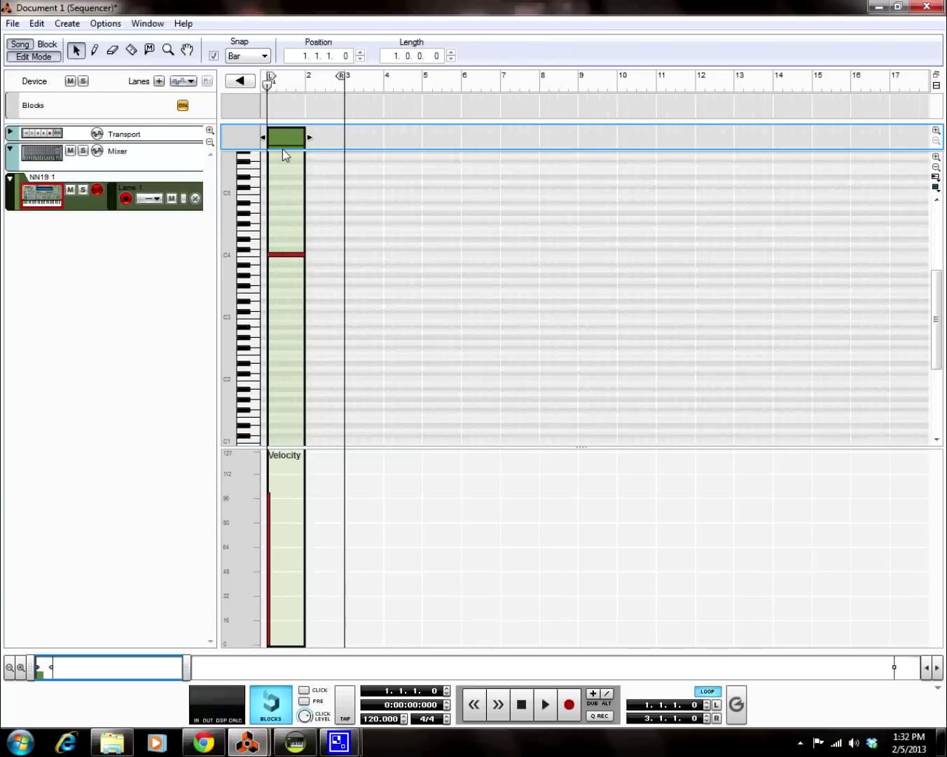
key(ctrl+c)
key(ctrl+v)
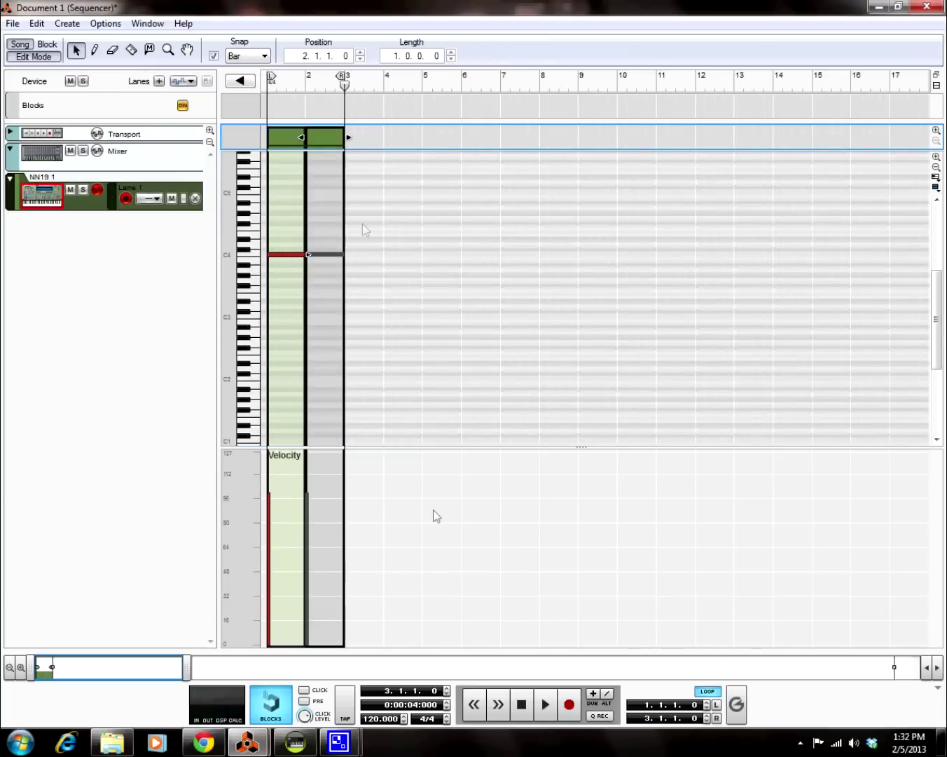
Set the song tempo to 97 BPM and play the two-bar loop from the start to check its timing.
click(527, 705)
click(708, 692)
click(708, 692)
click(708, 693)
click(708, 692)
click(708, 693)
click(708, 692)
click(403, 722)
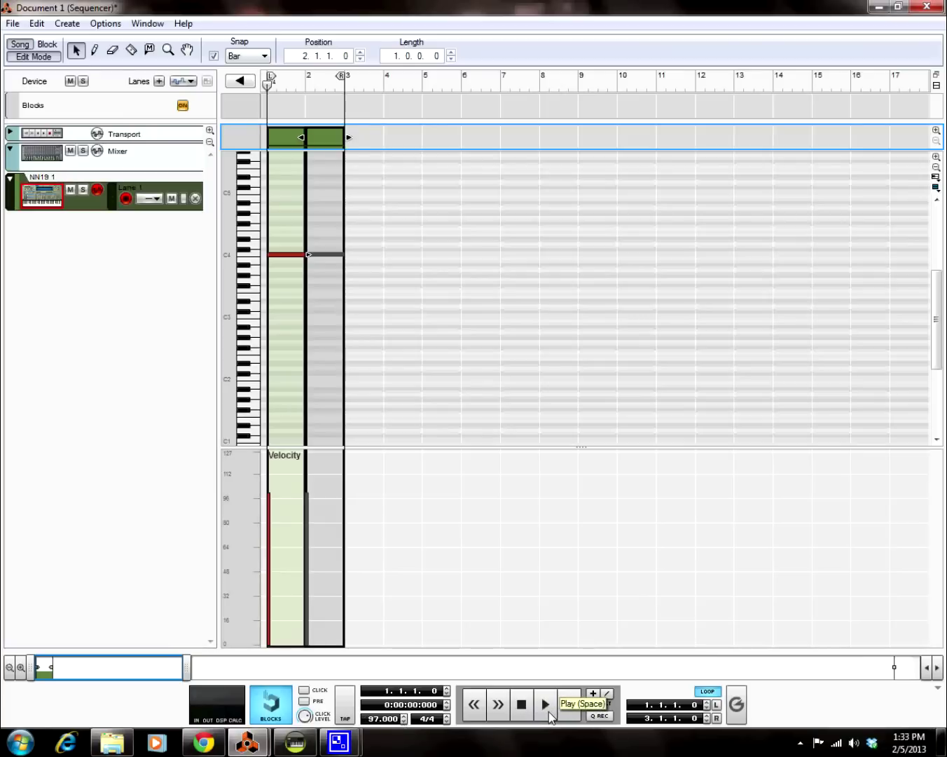
click(549, 711)
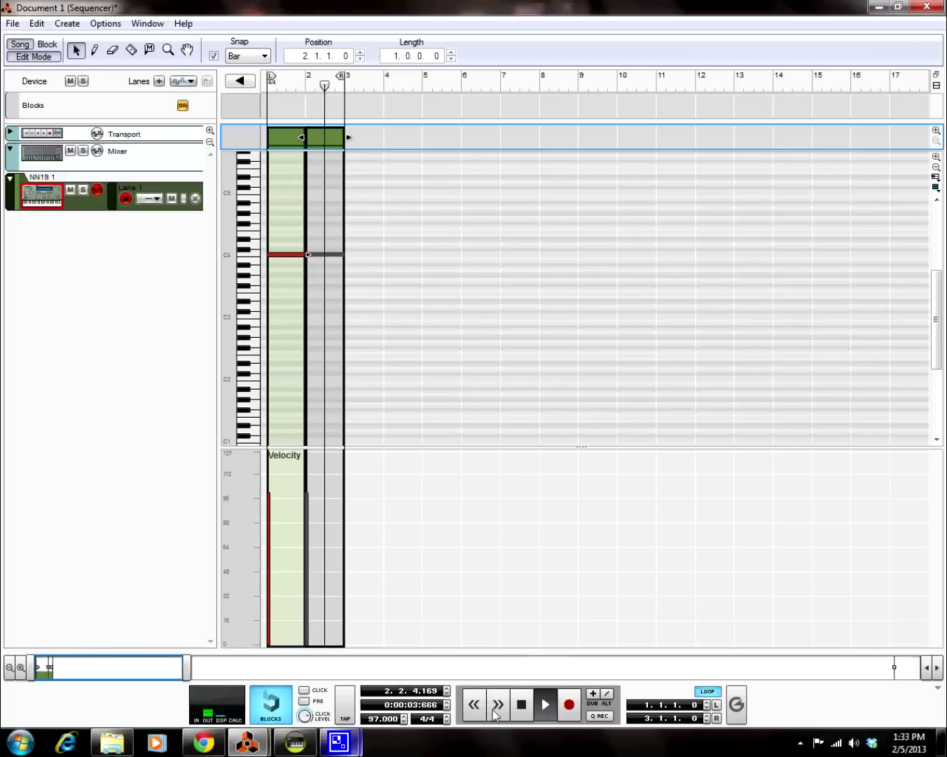
double_click(520, 706)
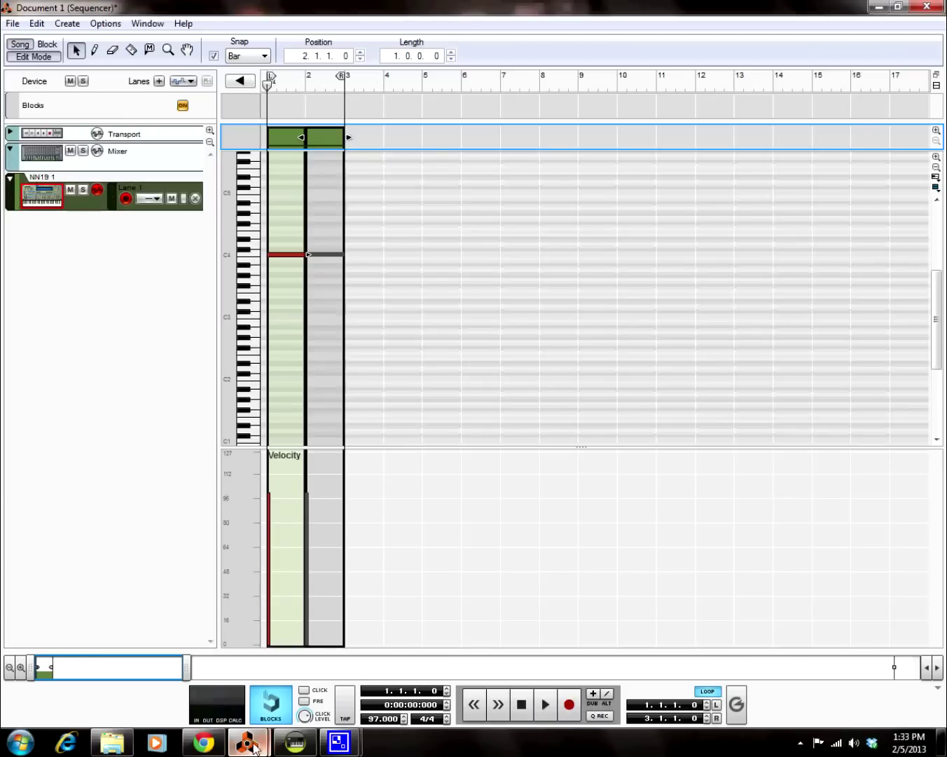
Return to the rack and create a second NN19 Digital Sampler directly beneath the mixer.
mouse_move(247, 741)
click(161, 674)
click(24, 243)
click(76, 30)
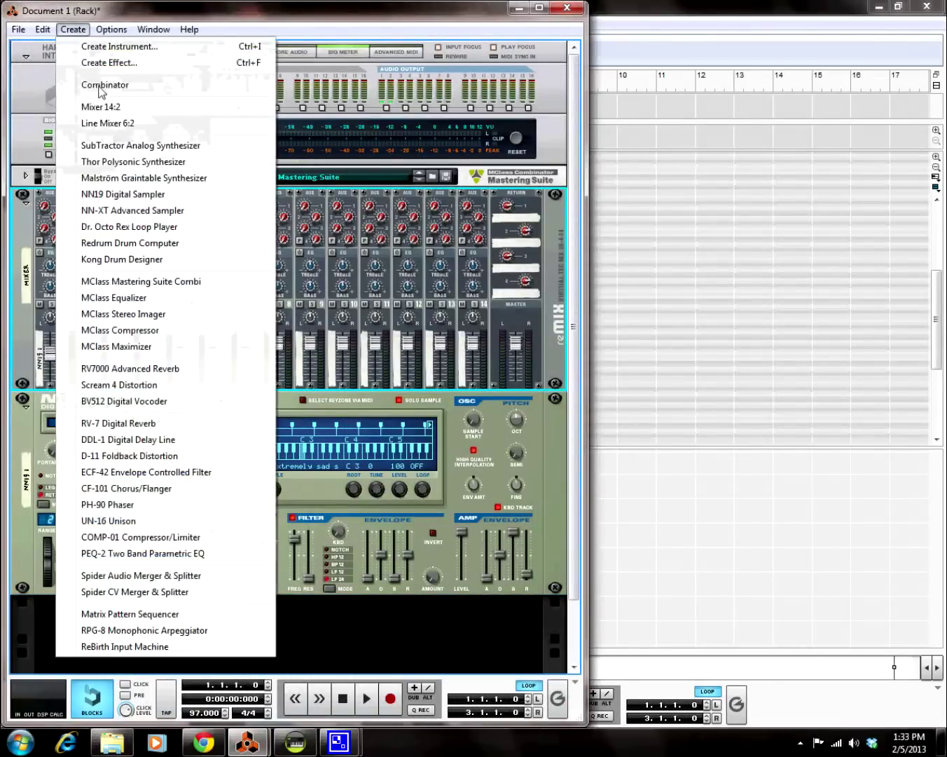
click(138, 198)
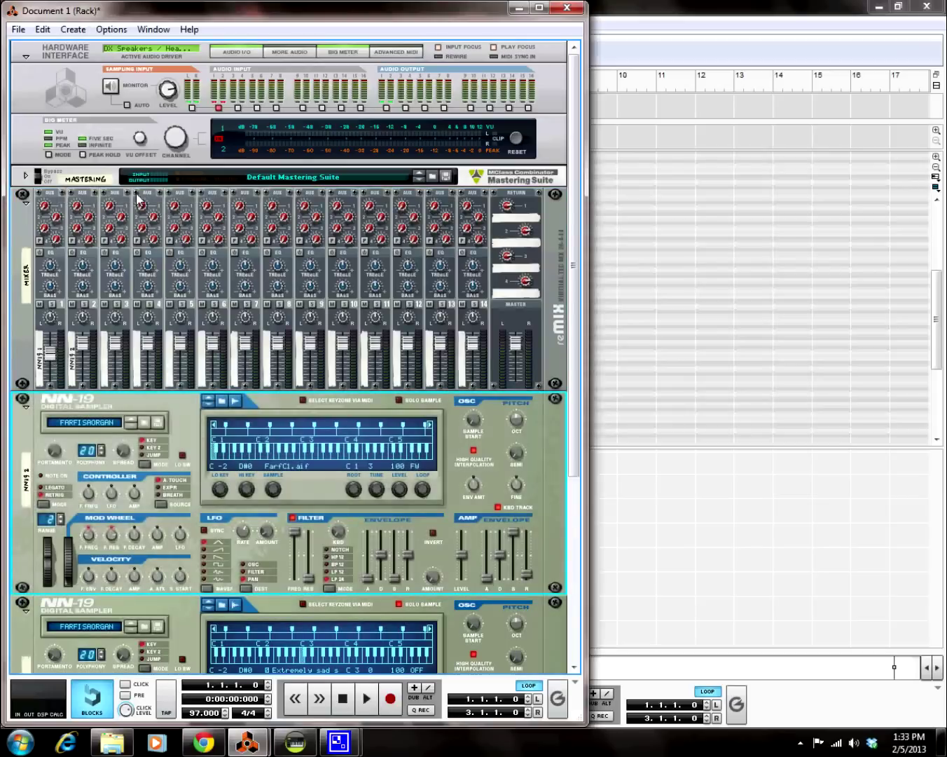
Browse samples for the second NN-19 and open the Sample Slices > 2012 > Drums folder.
click(223, 401)
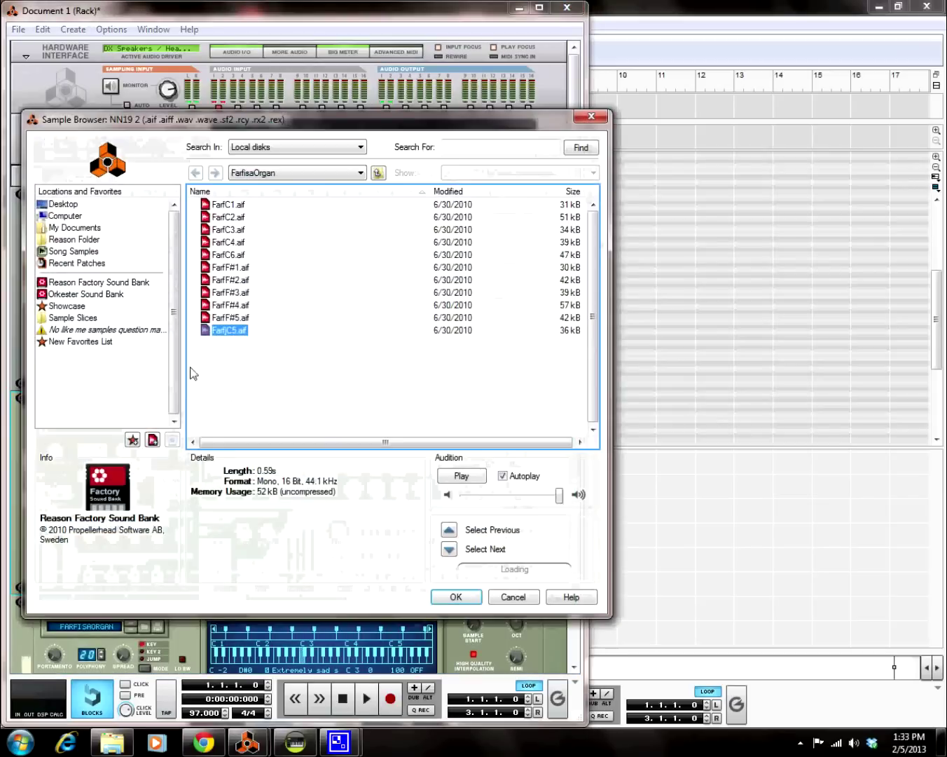
click(75, 317)
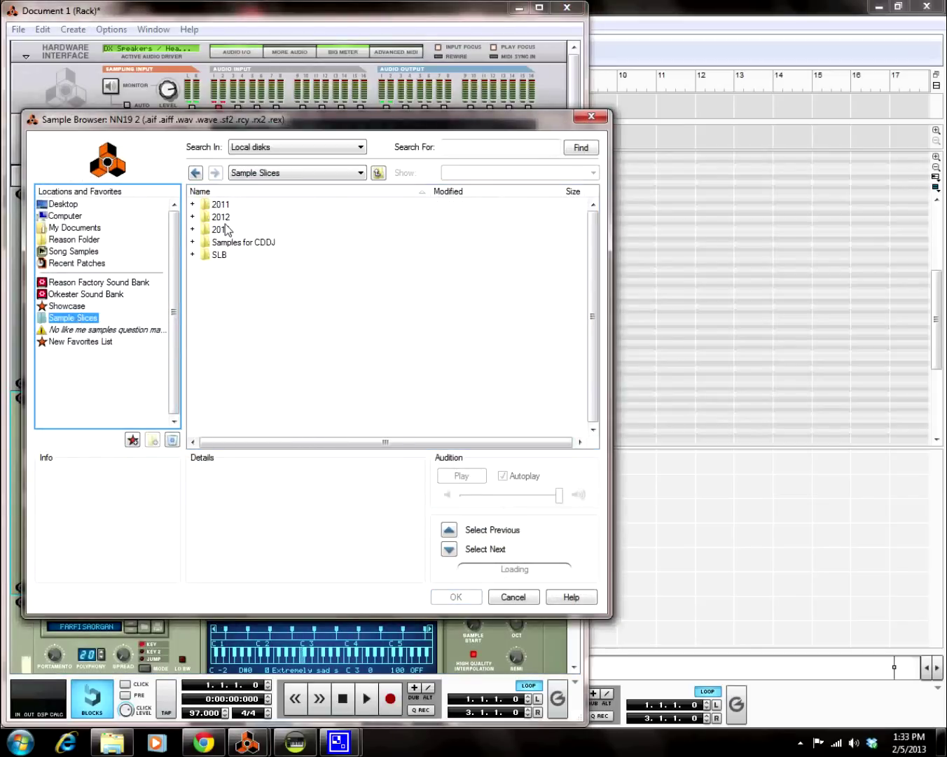
double_click(223, 218)
click(223, 258)
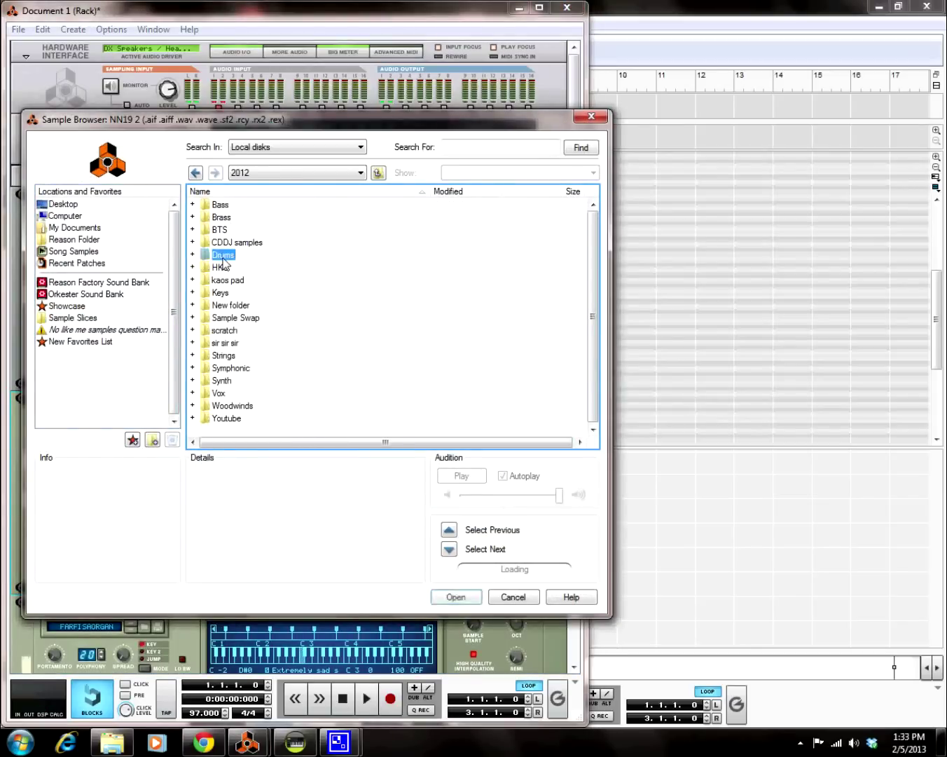
double_click(223, 257)
Audition several STD Breaks drum samples and load "STD Breaks - Breakbeat starting with cymbal.wav" into the second NN-19.
click(267, 329)
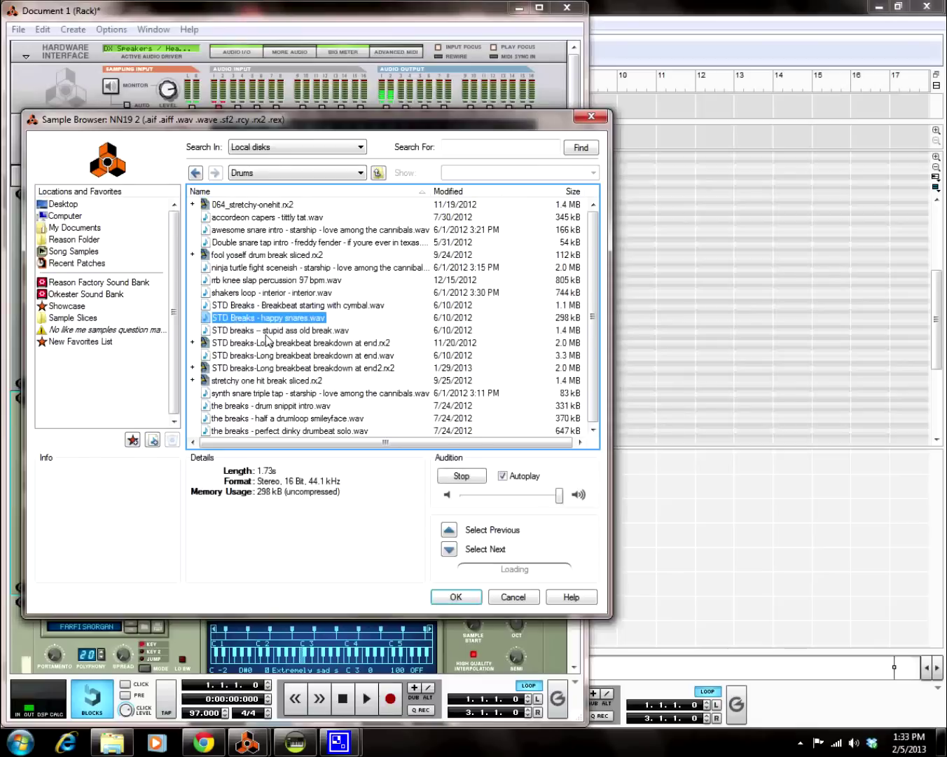
click(285, 306)
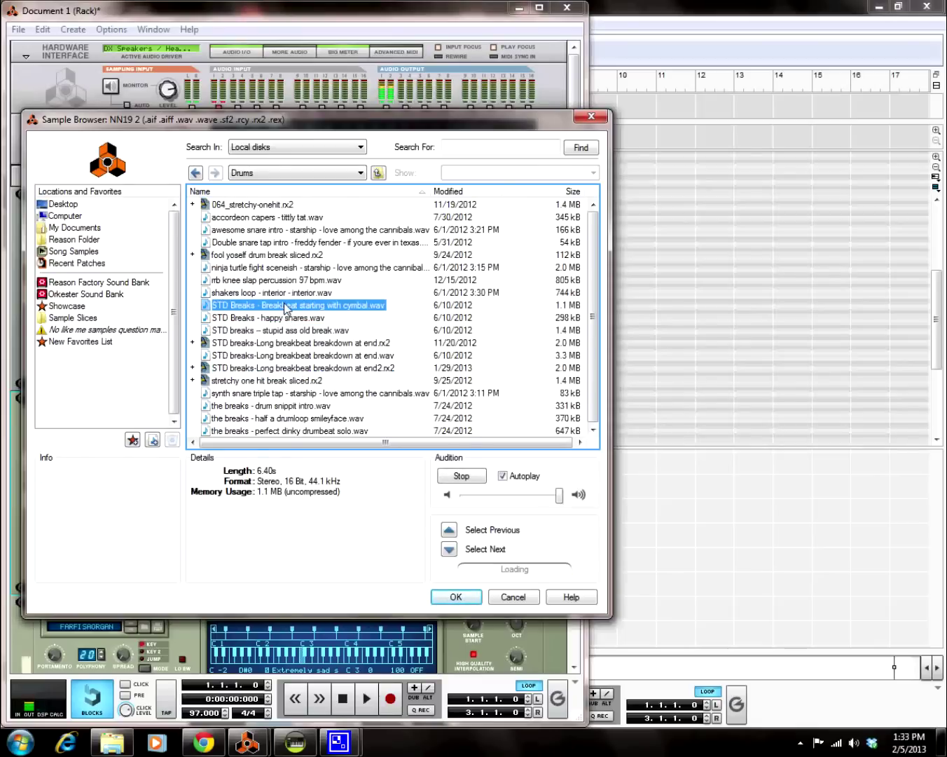
click(263, 356)
click(274, 307)
double_click(274, 306)
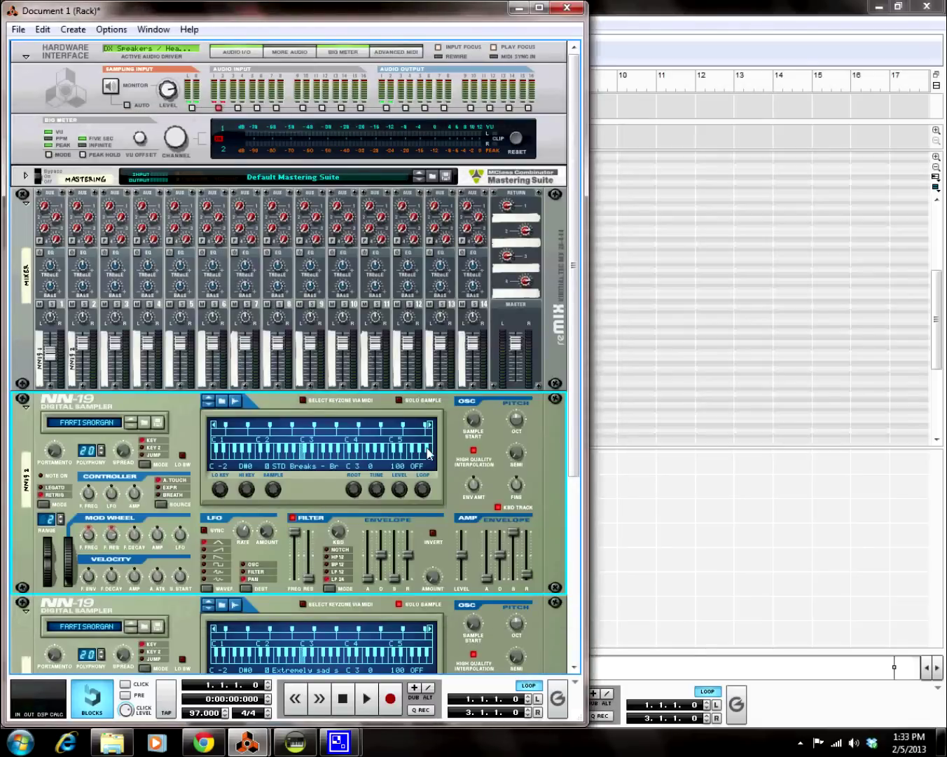
Solo the drum sample in the second NN-19, set its master level to 127 and slightly lower the filter frequency.
click(401, 401)
drag(462, 560, 462, 531)
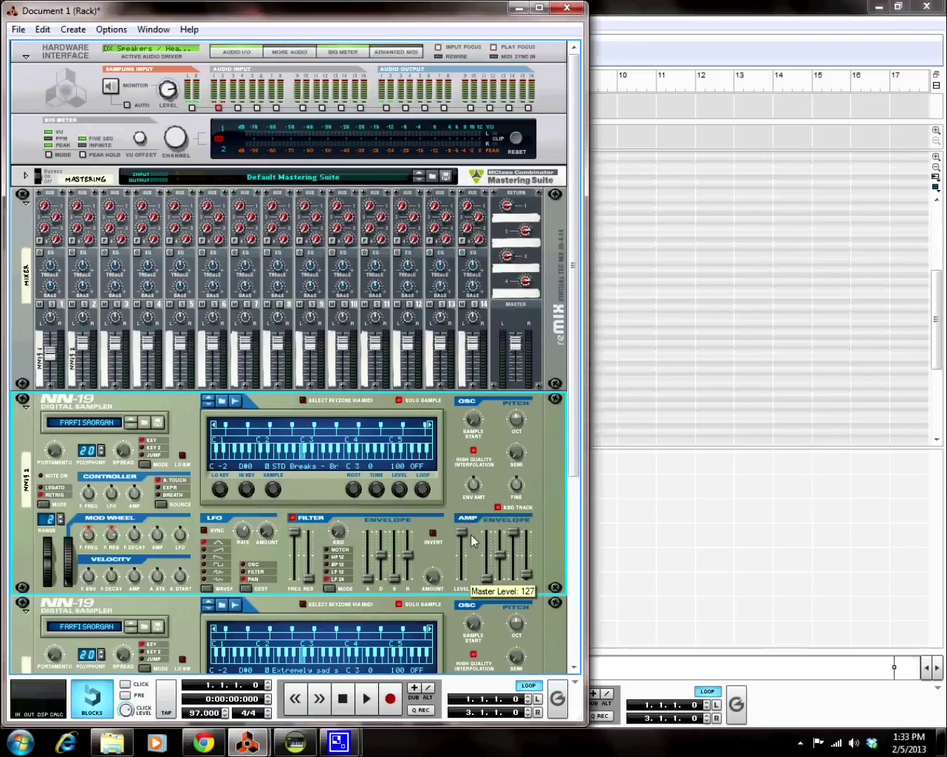
drag(298, 543, 299, 545)
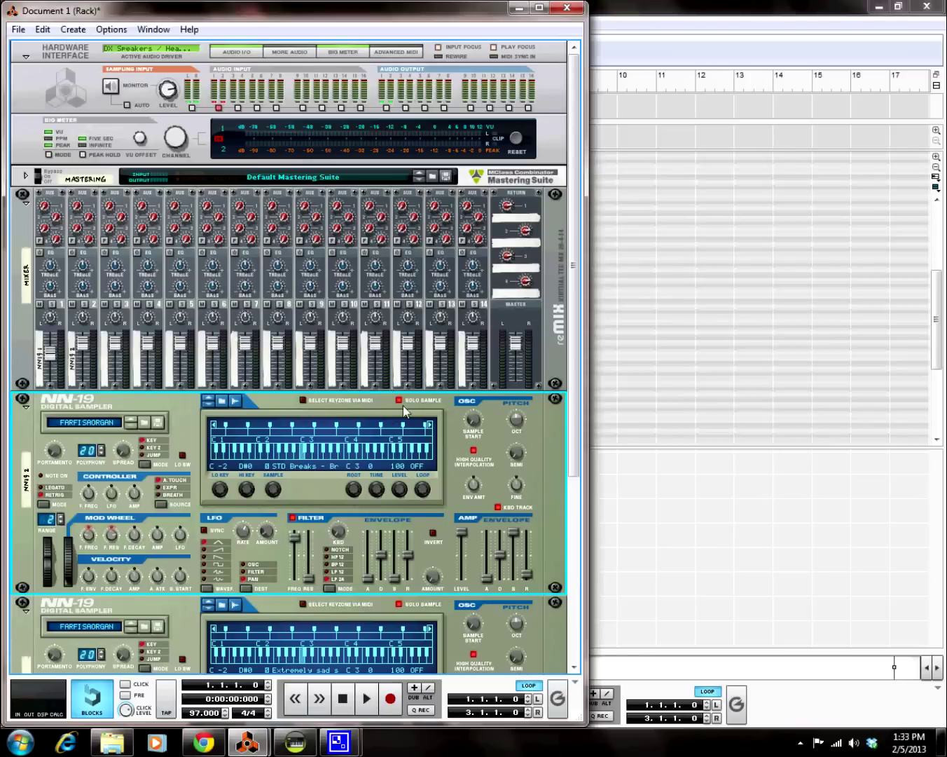
Draw a two-bar clip from bar 1 on the NN19 2 lane with an E3 note spanning it, and play the loop.
click(671, 546)
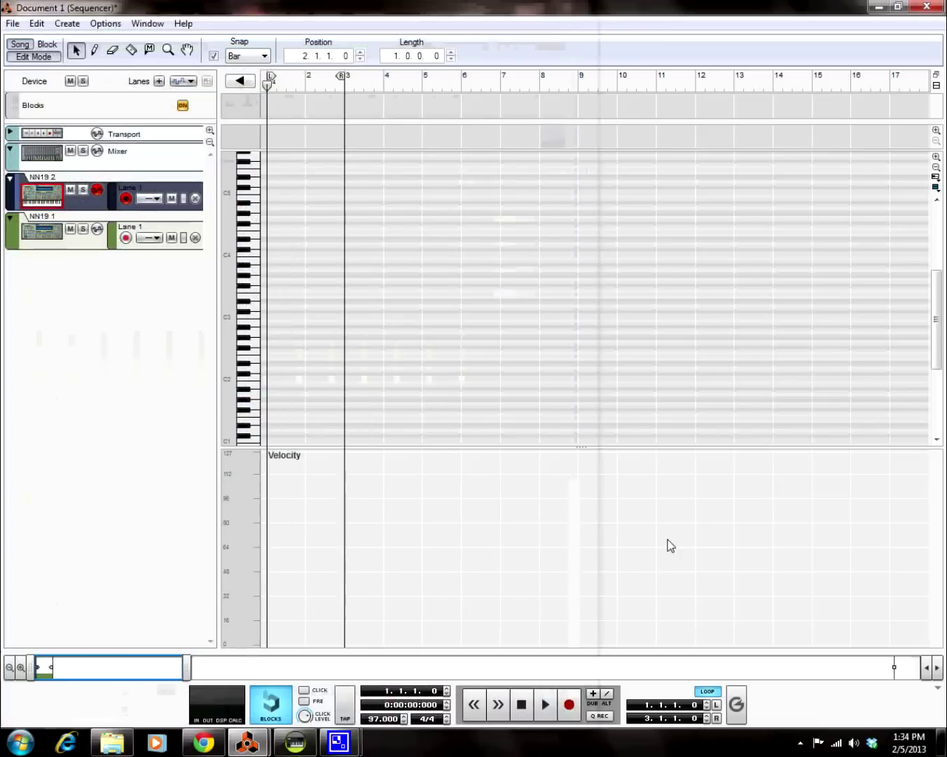
click(94, 50)
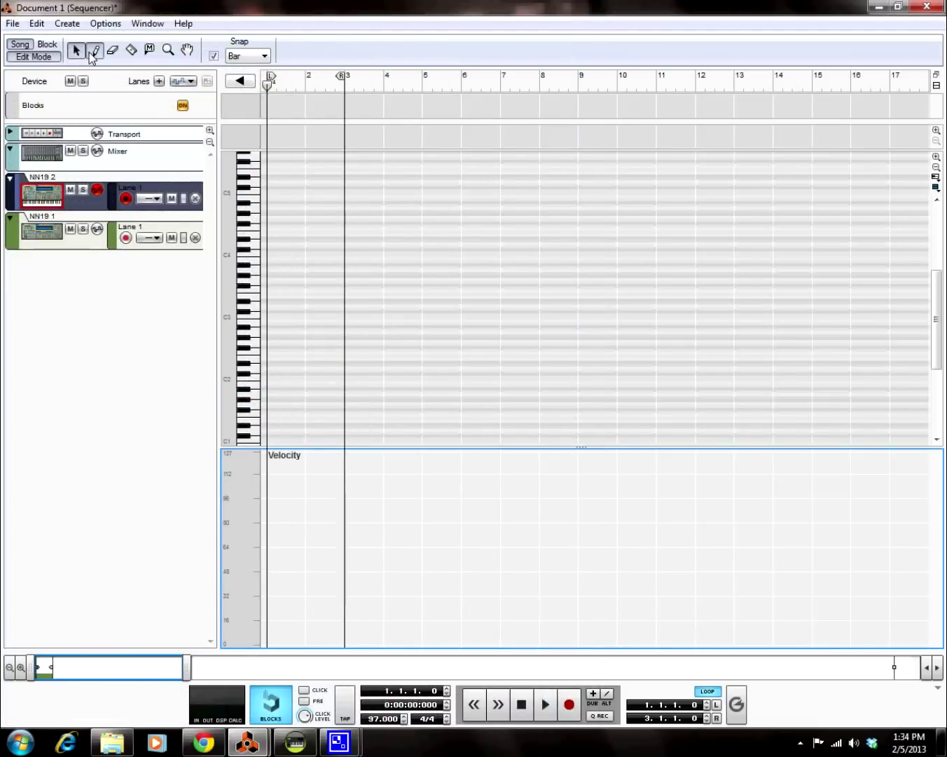
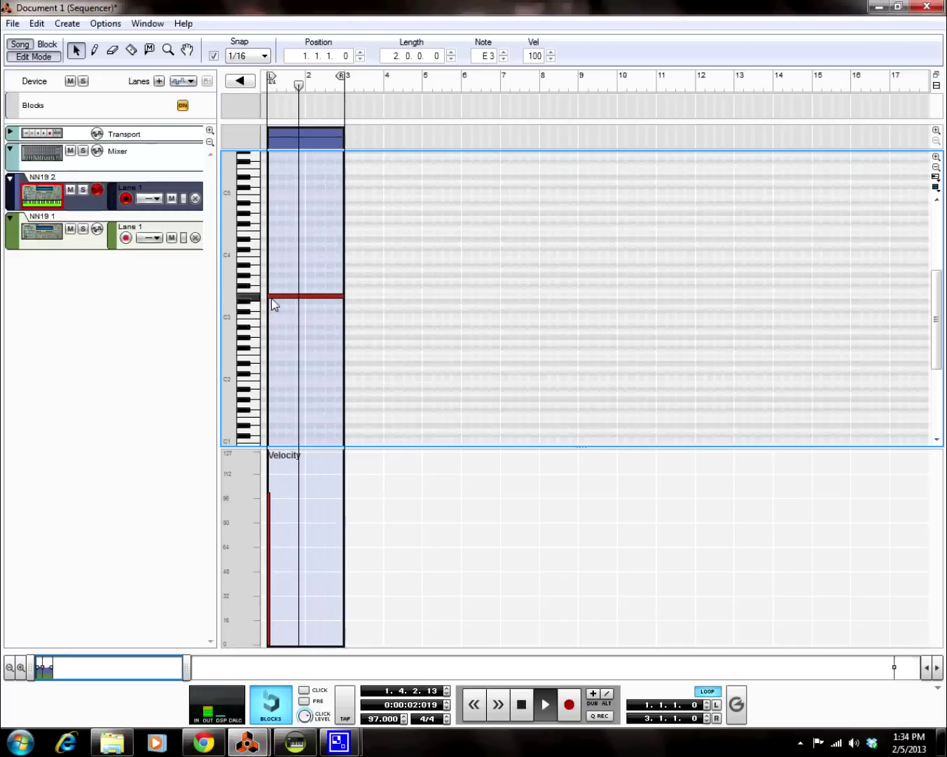
double_click(533, 708)
click(541, 706)
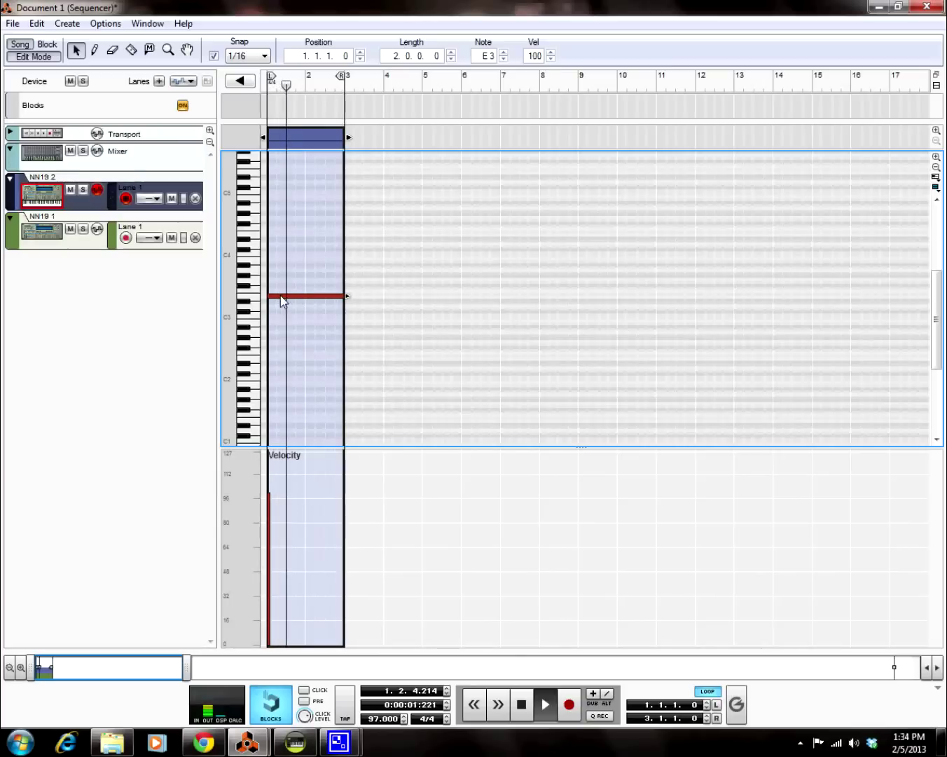
Try the two-bar drum note at D#3, move it back to E3, and play the loop from the start after each change.
drag(281, 296, 280, 301)
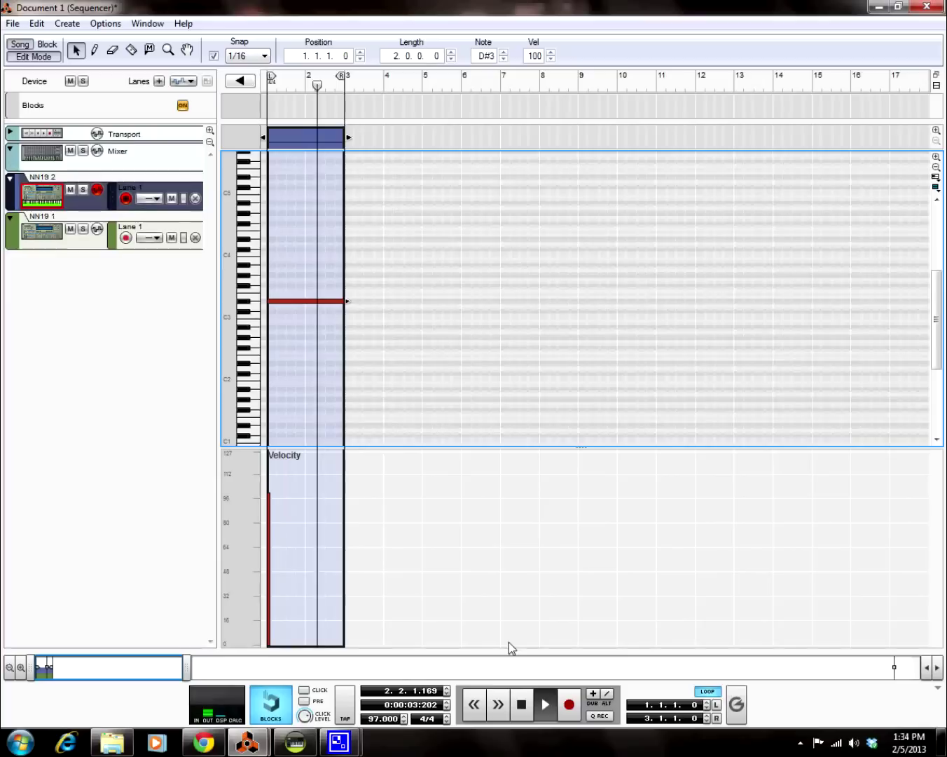
double_click(521, 704)
click(547, 704)
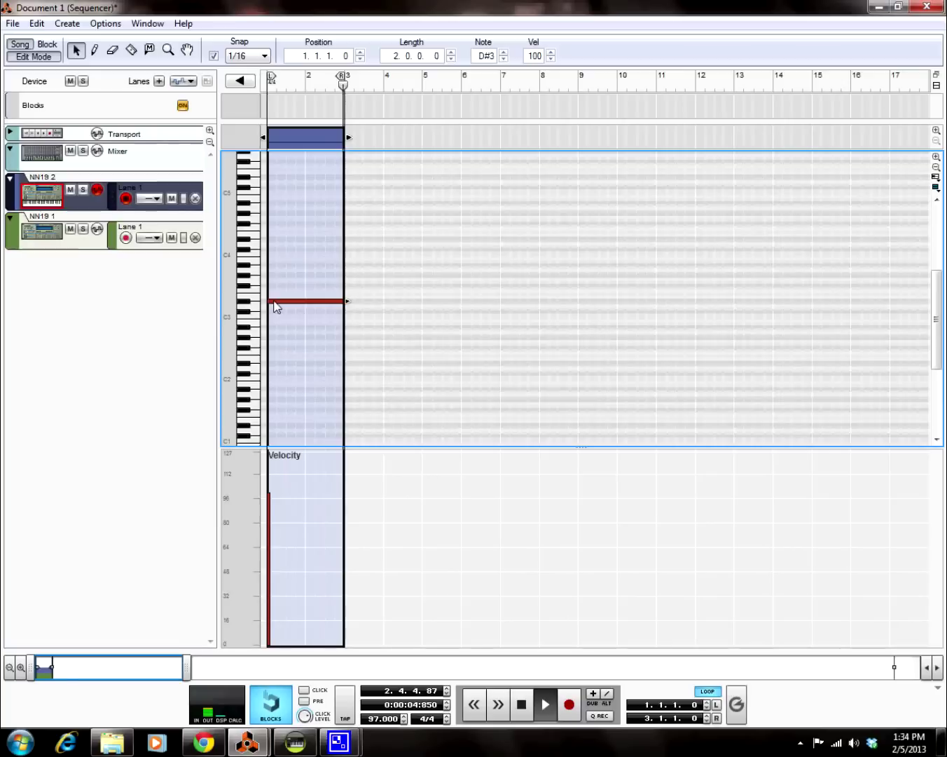
drag(275, 306, 276, 299)
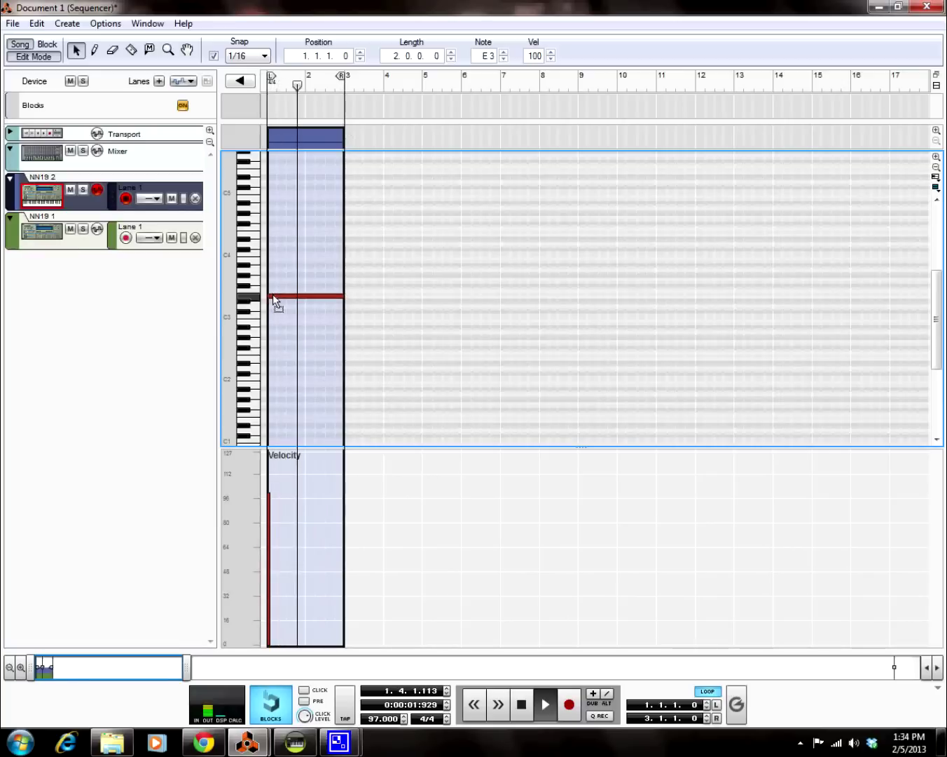
click(539, 709)
click(539, 703)
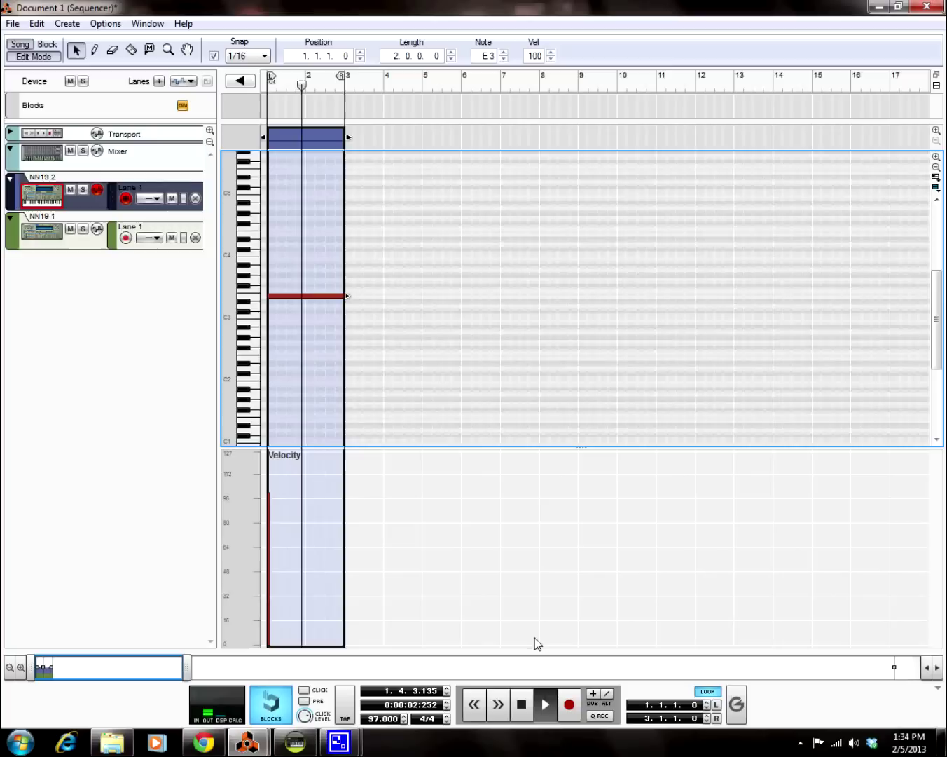
click(523, 708)
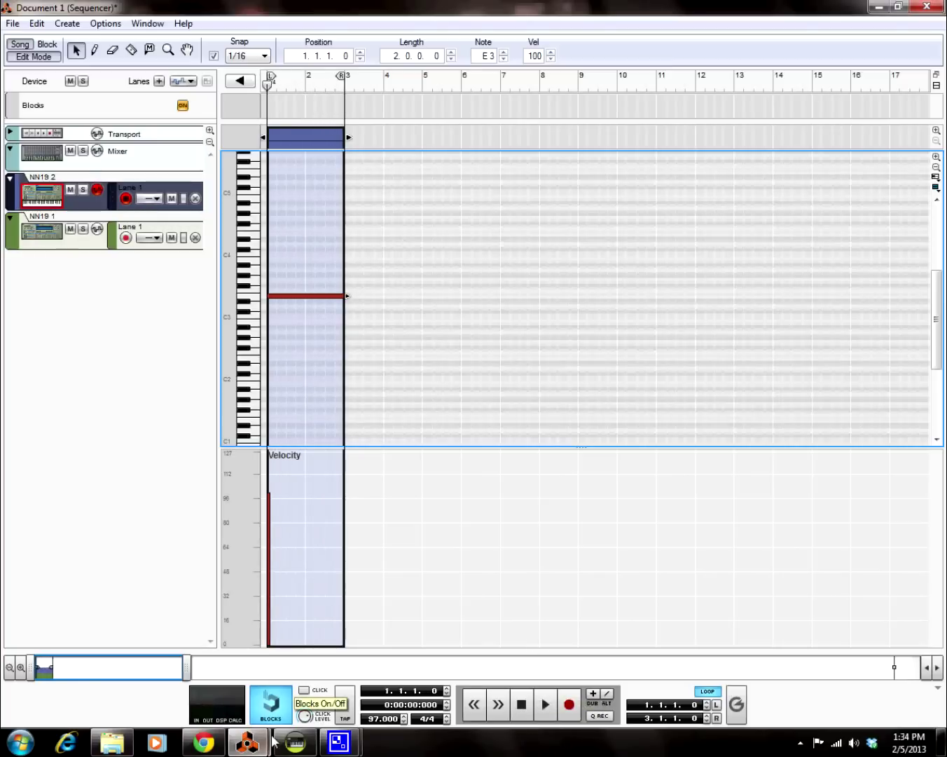
click(295, 742)
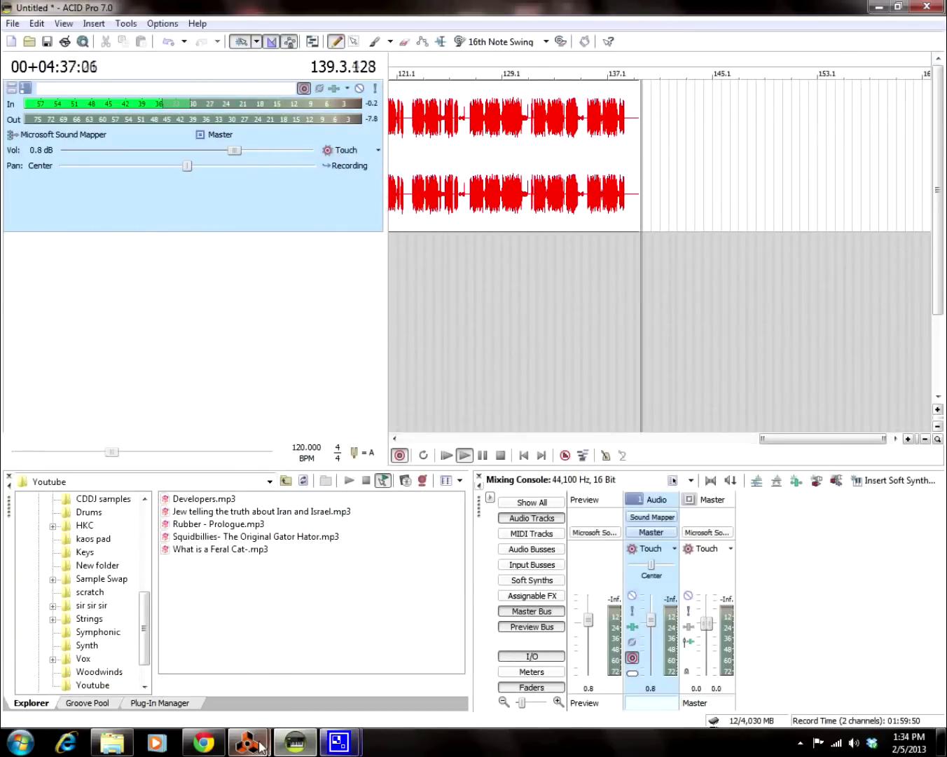
click(329, 744)
click(328, 651)
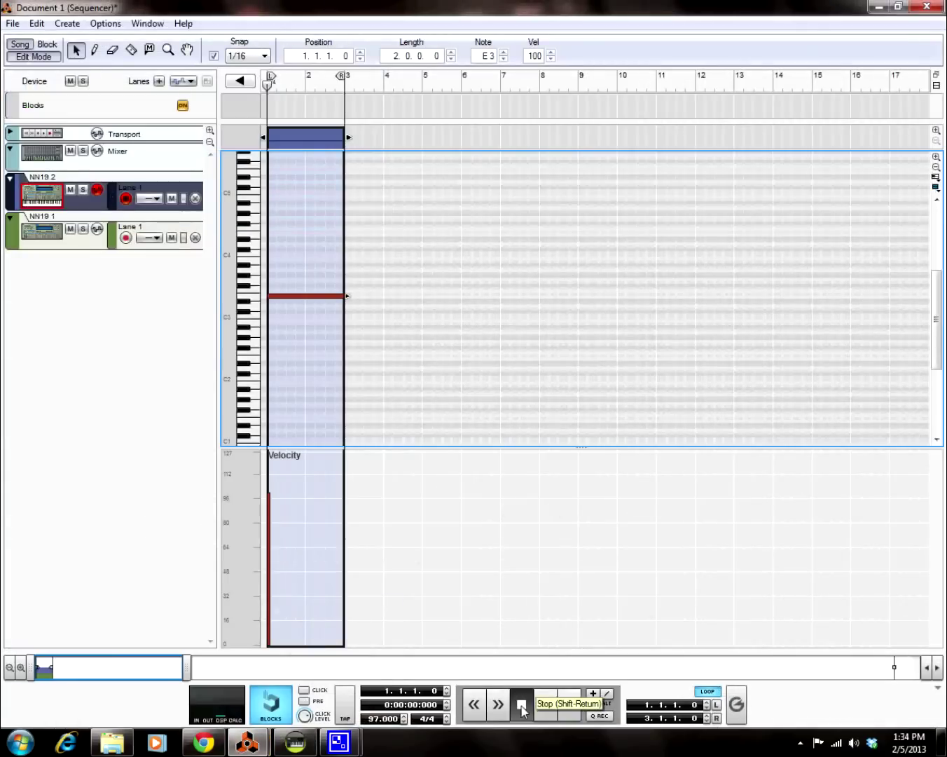
Lower the song tempo to 96 and finally 95 BPM, replaying the loop from the start to check the timing.
click(544, 705)
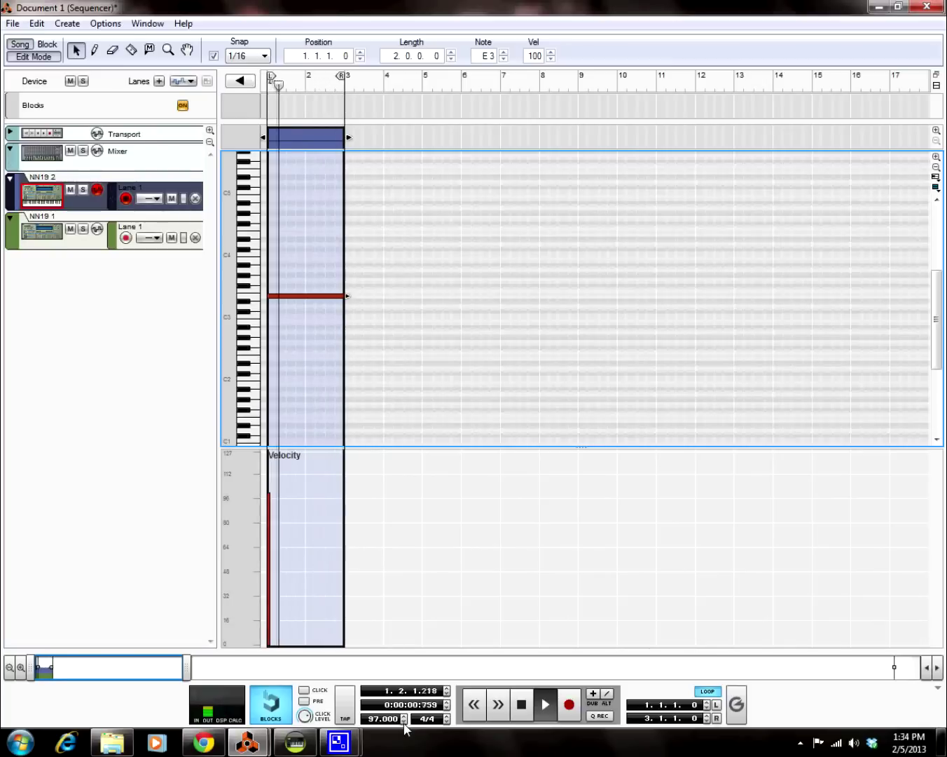
click(404, 721)
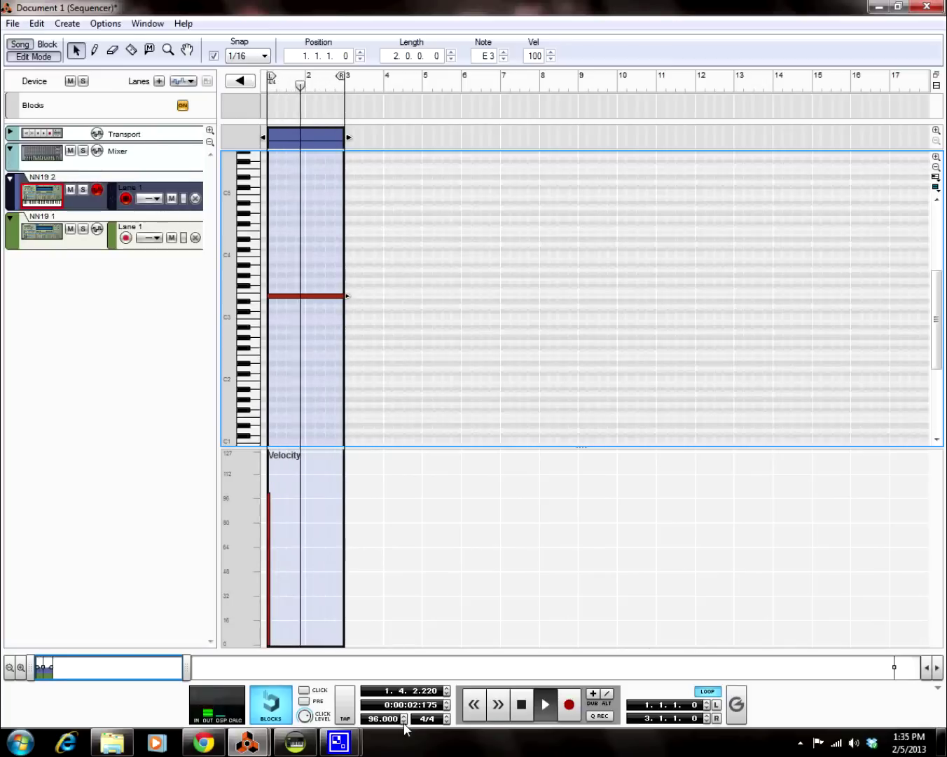
double_click(521, 704)
click(545, 707)
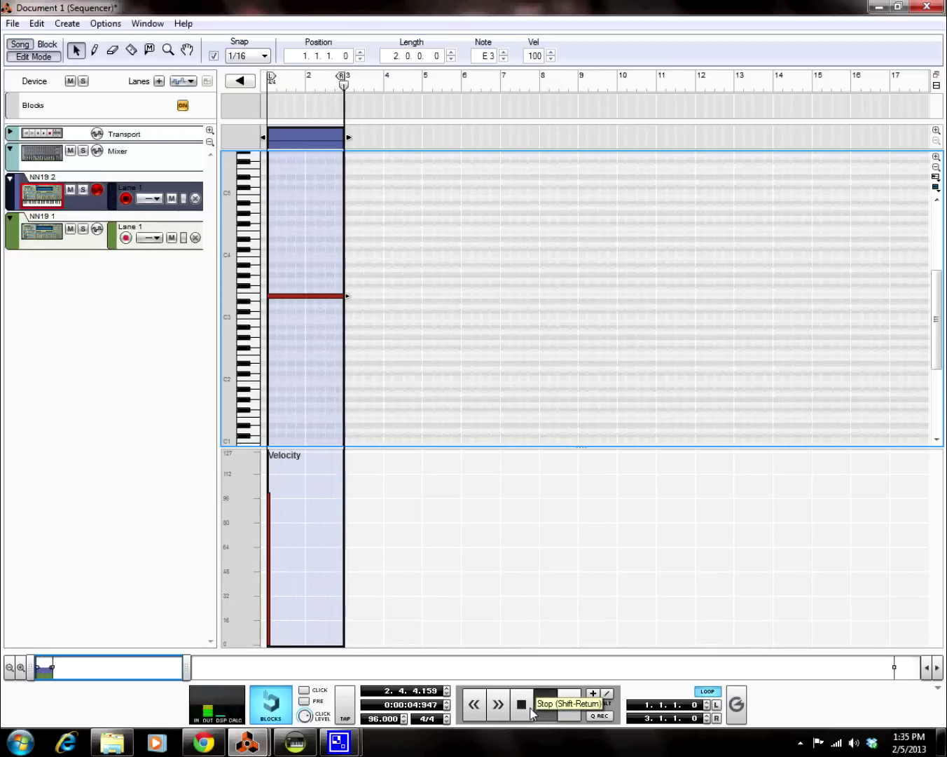
double_click(532, 708)
click(405, 722)
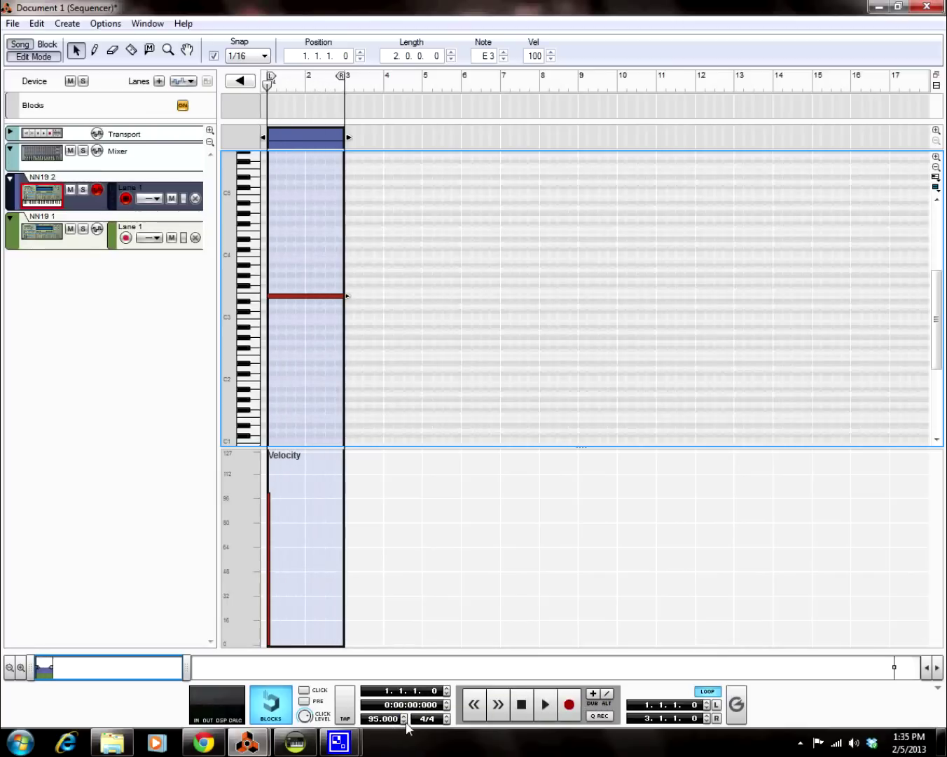
click(544, 699)
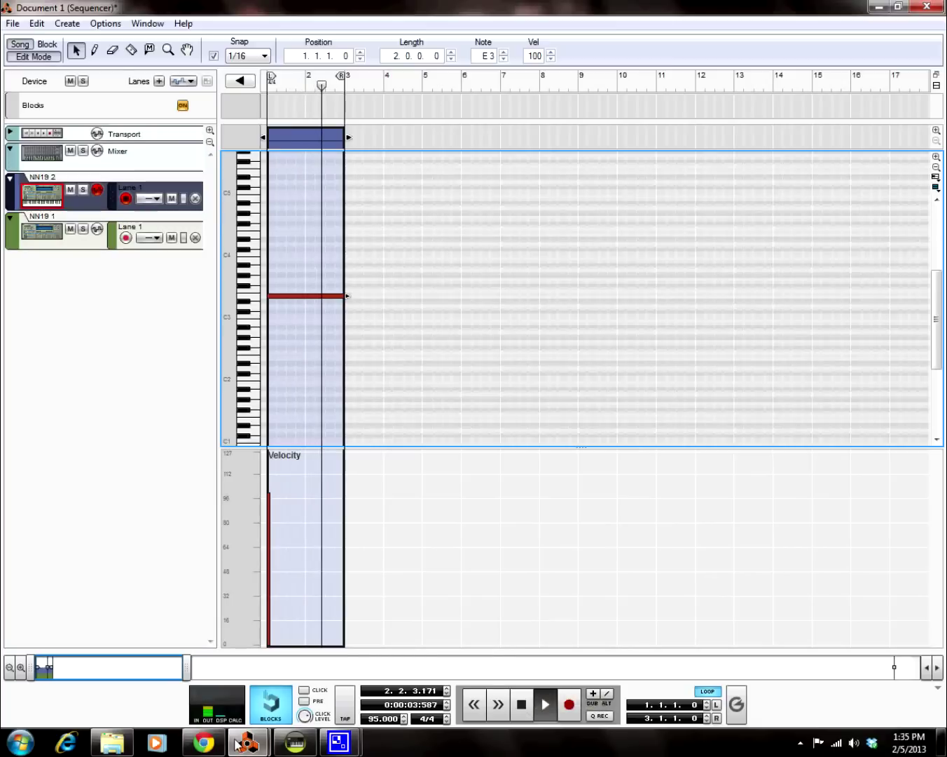
In the rack, slightly lower the mixer's channel 2 level and compare channels 1 and 2 by muting each in turn.
mouse_move(257, 748)
click(163, 641)
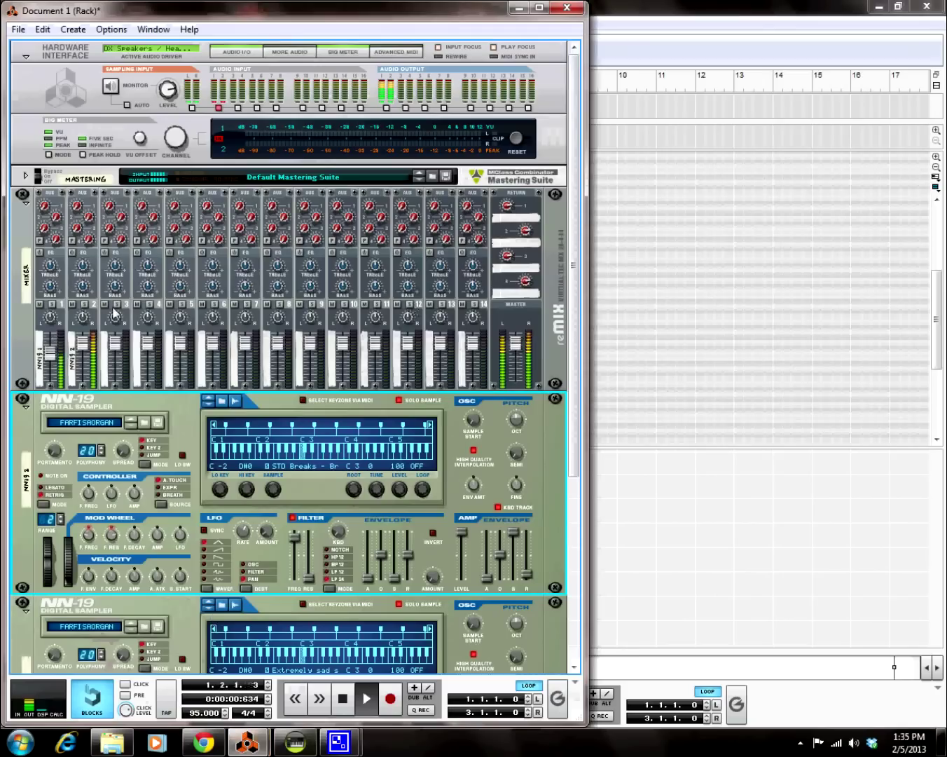
drag(92, 344, 88, 352)
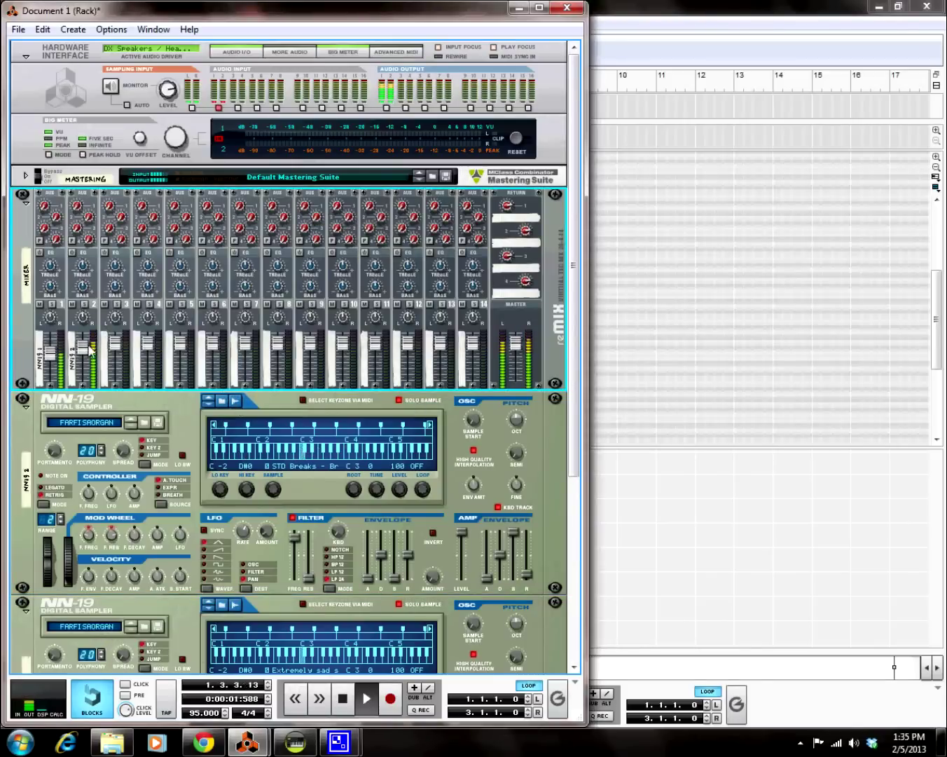
click(40, 306)
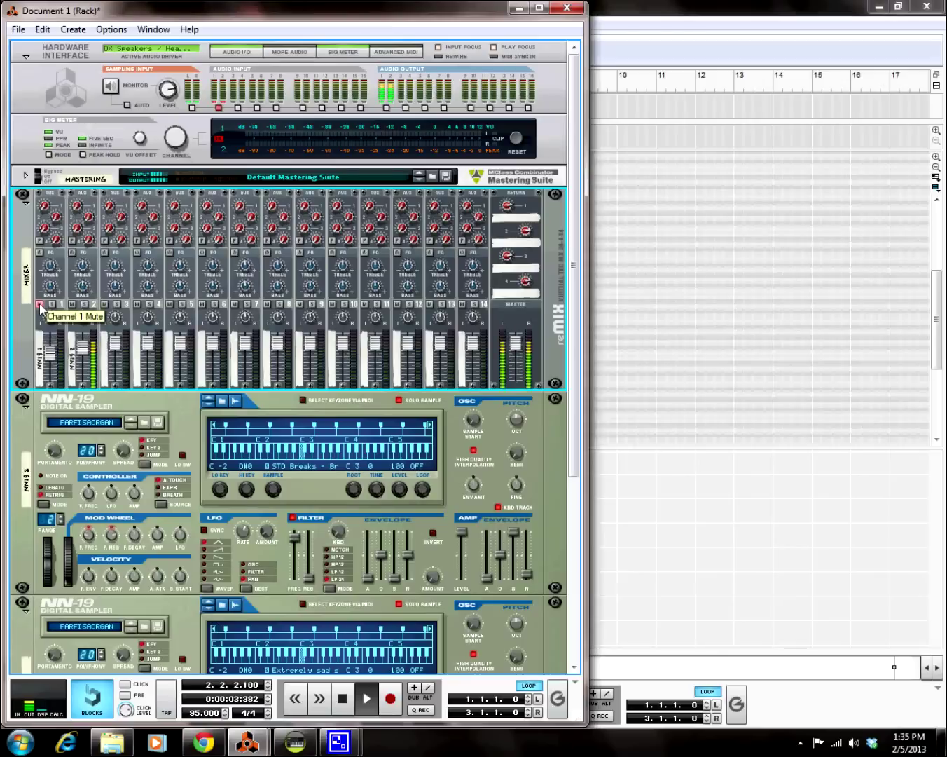
click(72, 307)
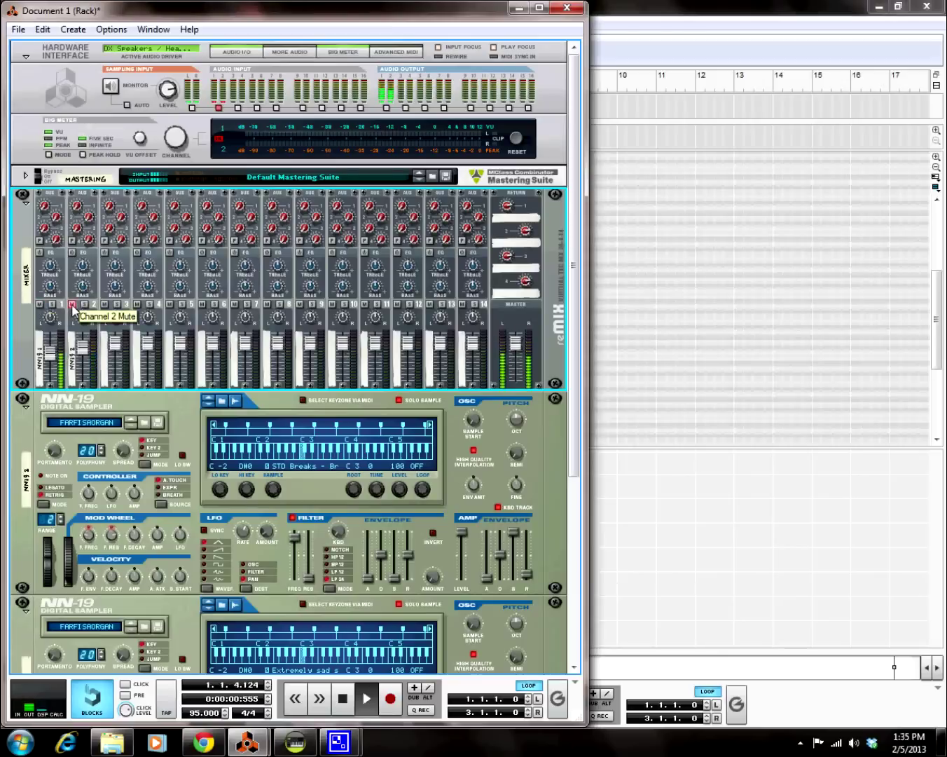
click(72, 307)
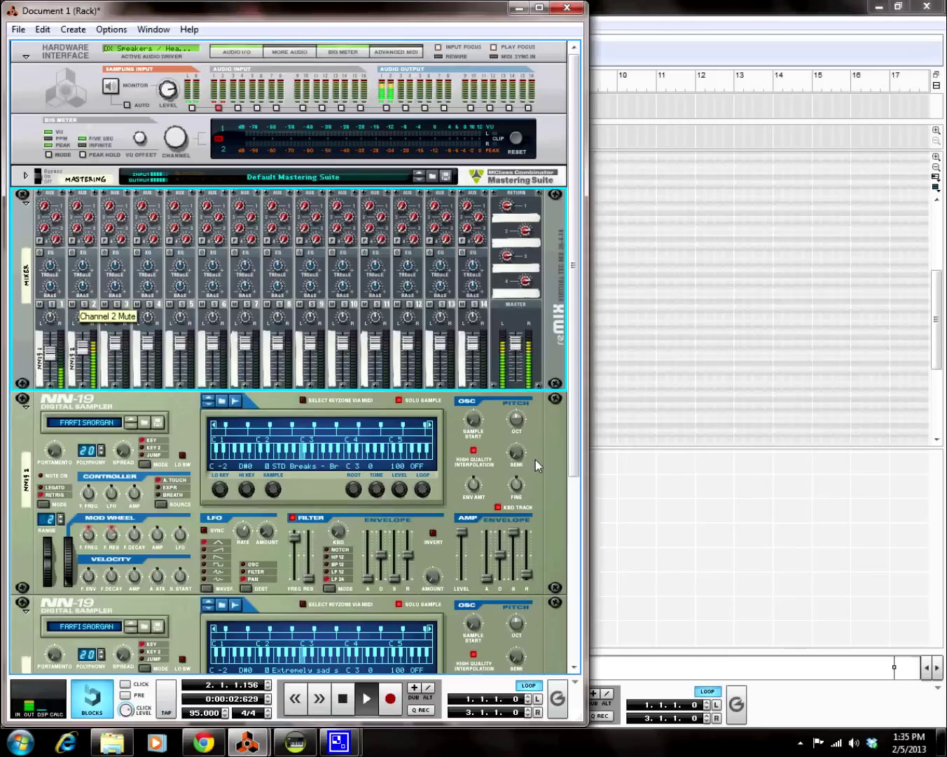
Return to the sequencer and turn off edit mode to display the song arrangement.
click(741, 728)
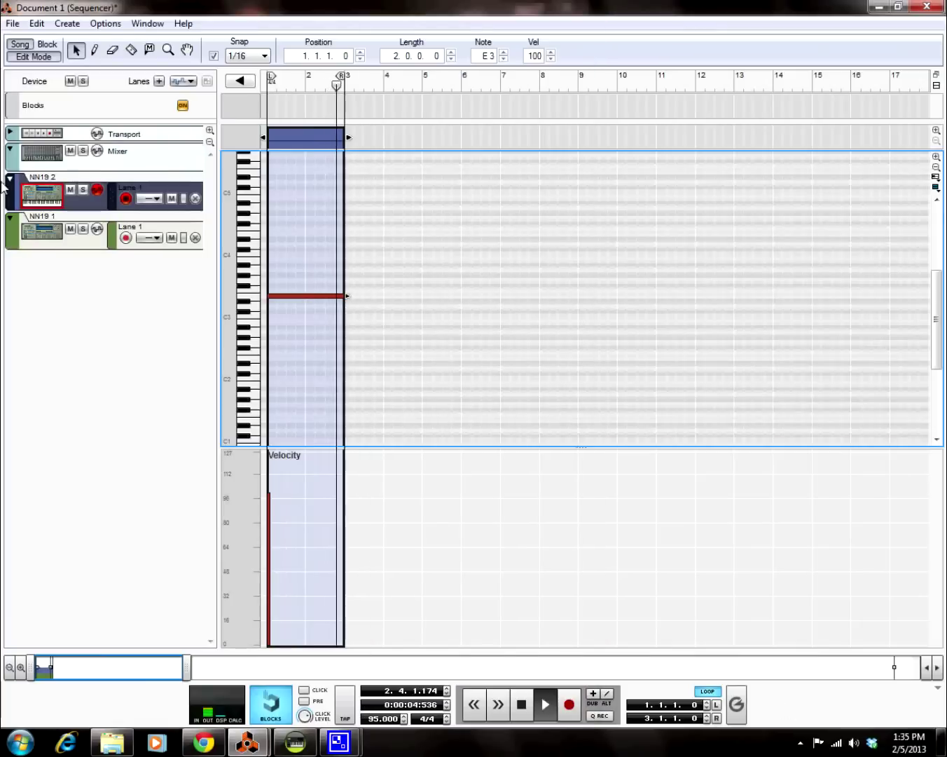
click(23, 59)
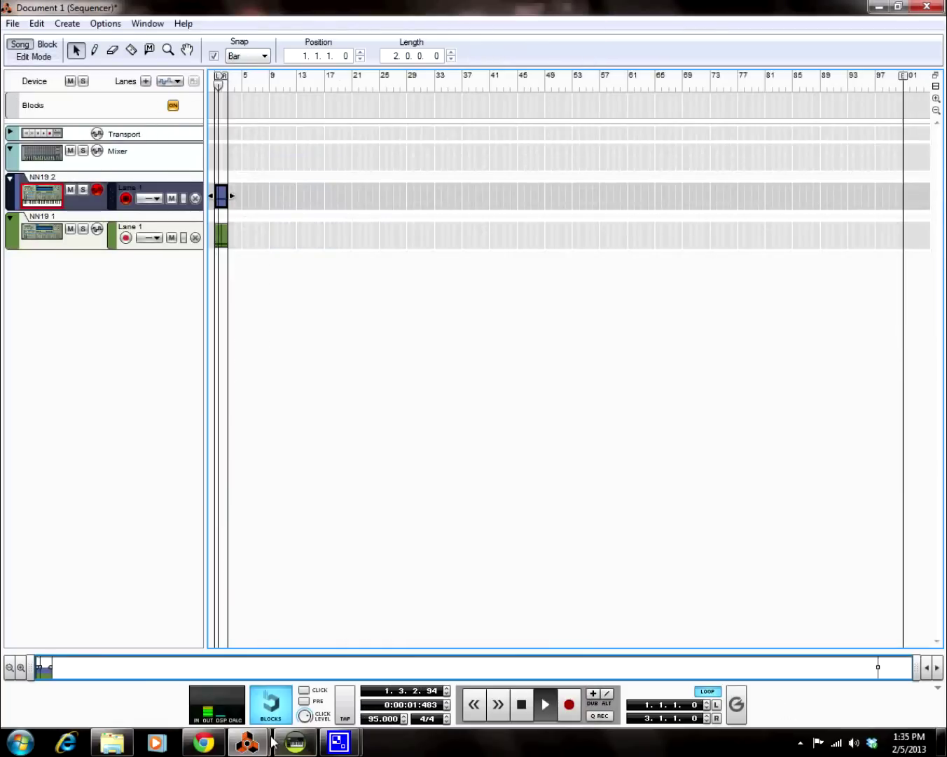
Return to the rack, stop playback and collapse both NN-19 samplers.
mouse_move(245, 741)
click(207, 696)
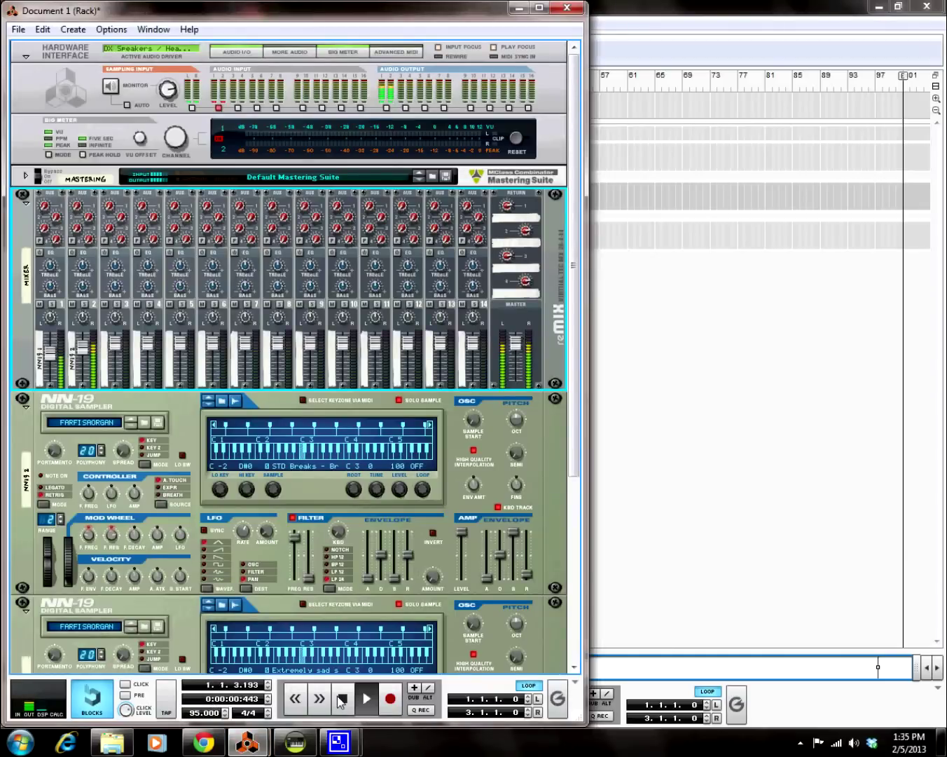
click(341, 700)
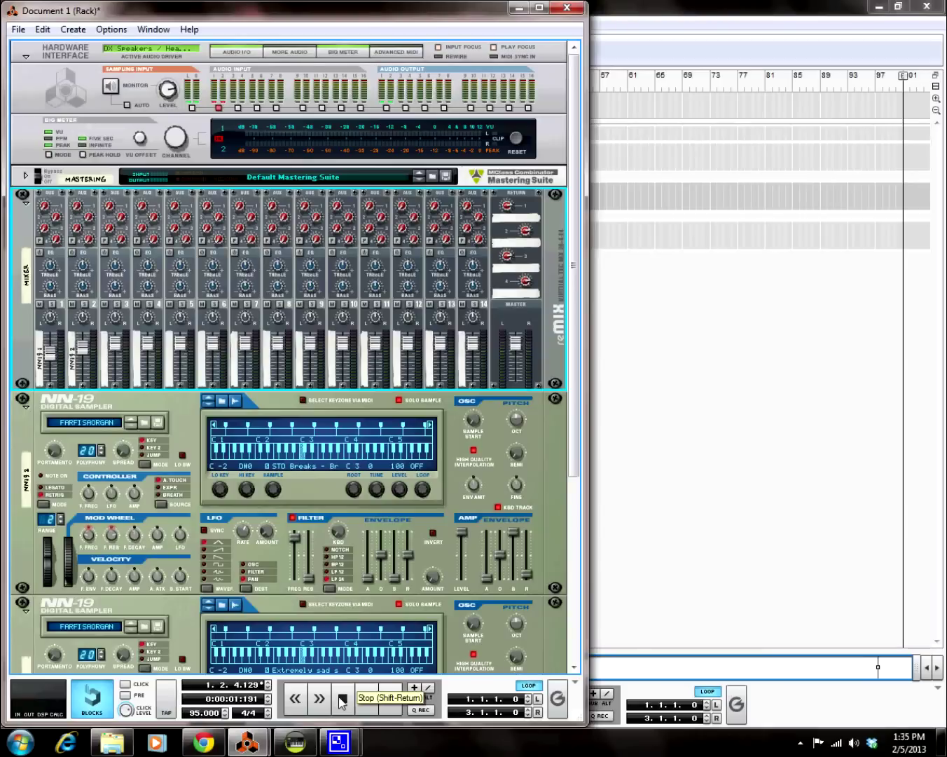
click(26, 410)
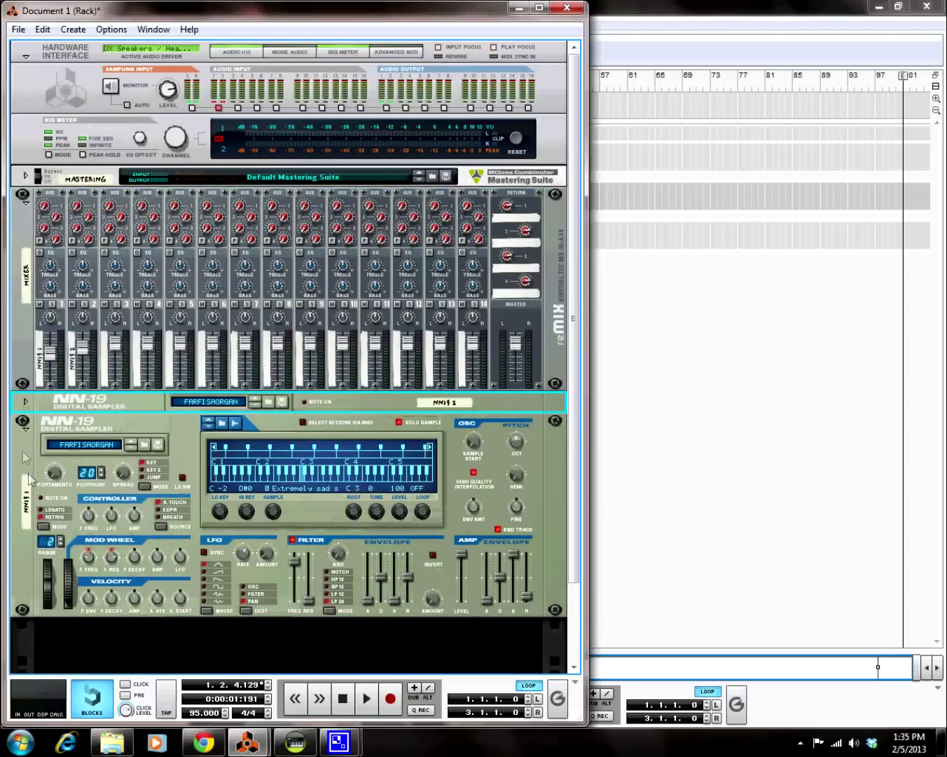
click(27, 428)
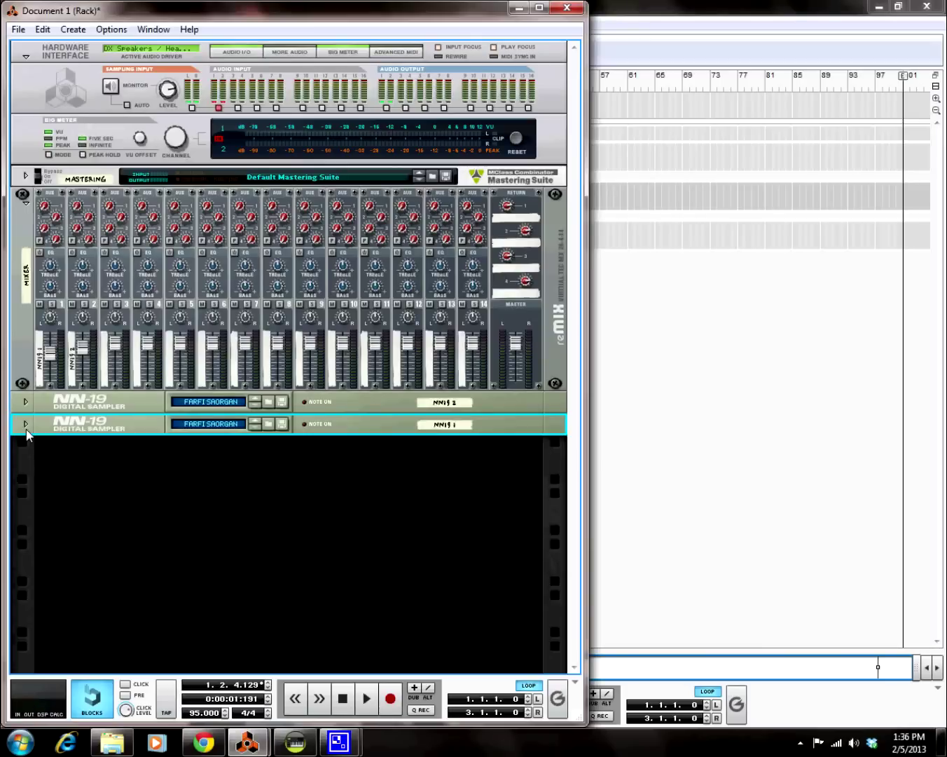
Return to the sequencer, move the song position to the start and play the two-bar loop.
click(726, 294)
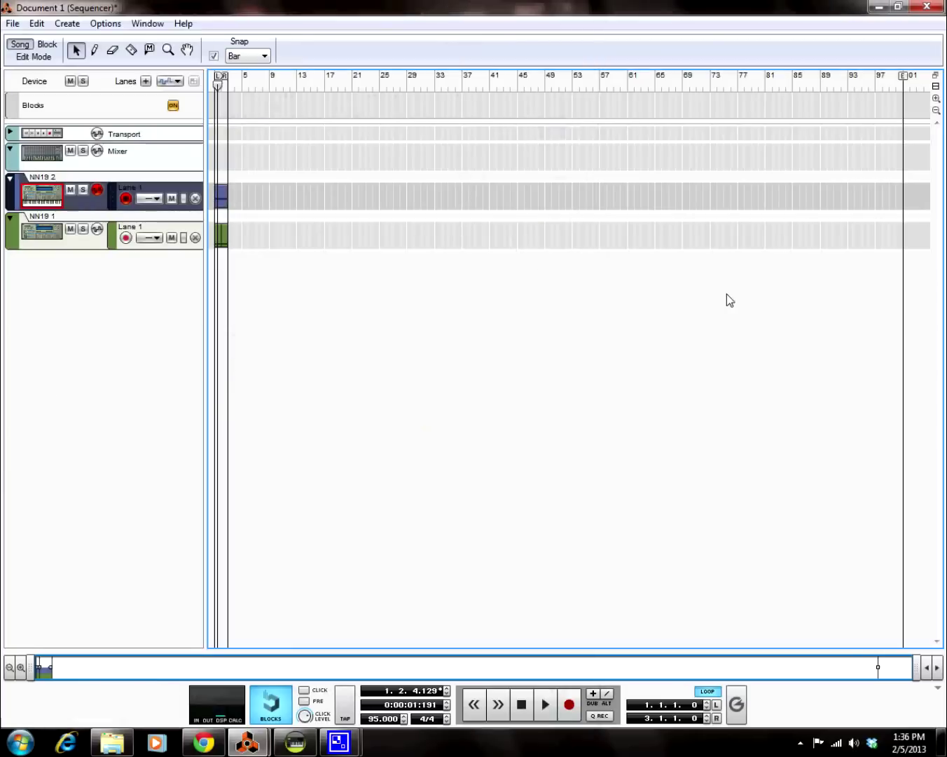
click(521, 712)
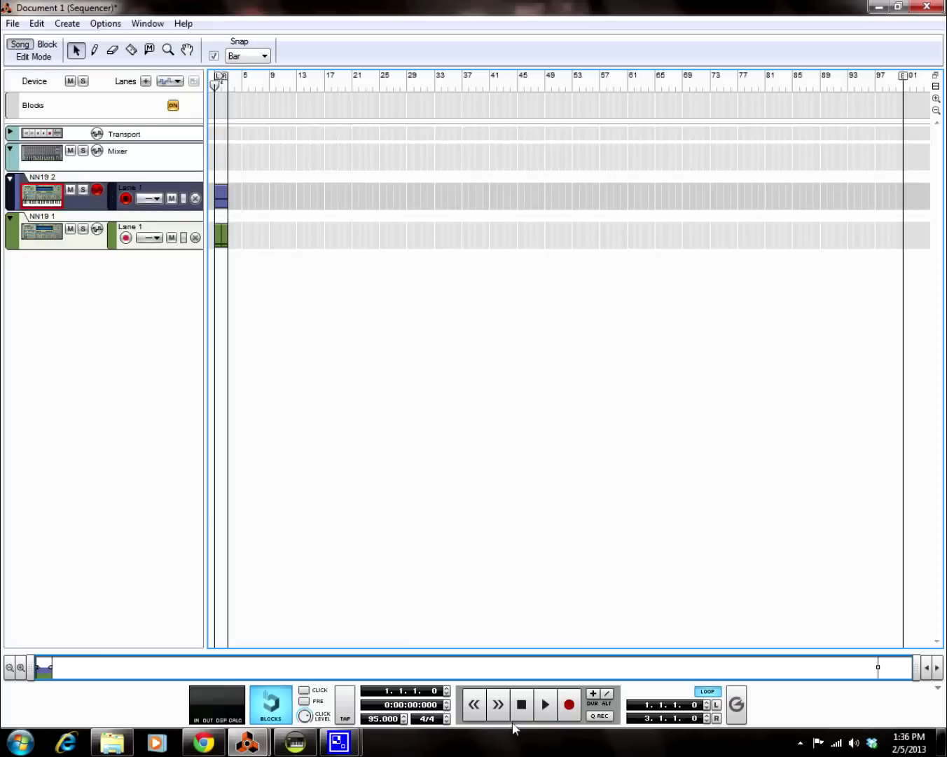
click(545, 704)
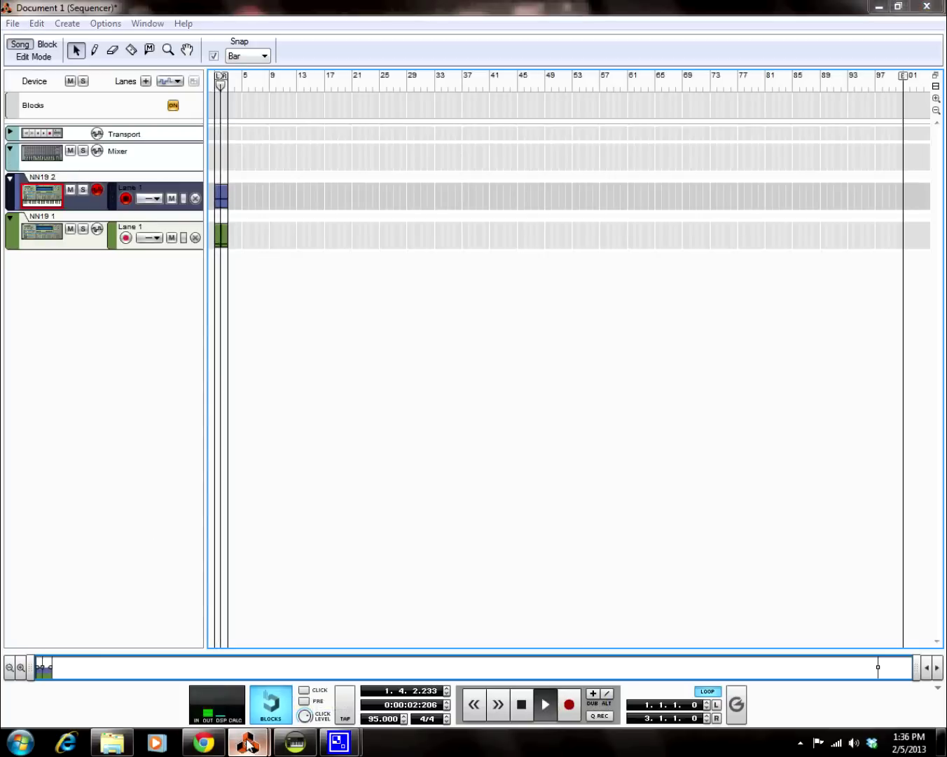
Return to the rack, add a Kong Drum Designer below the mixer and stop playback.
mouse_move(247, 742)
click(155, 674)
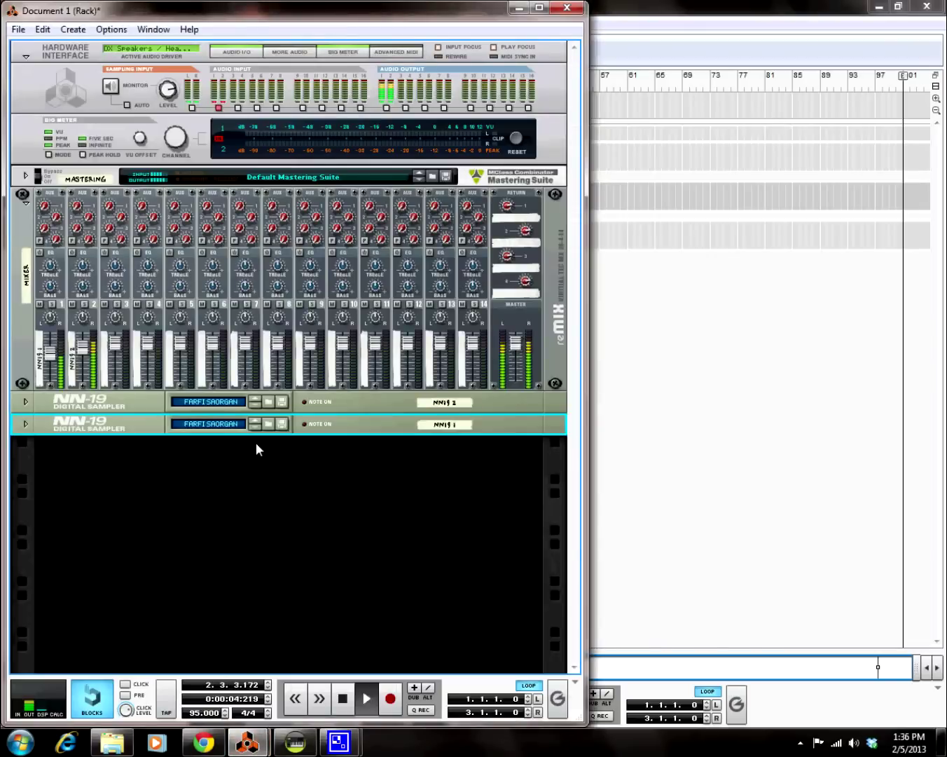
click(27, 270)
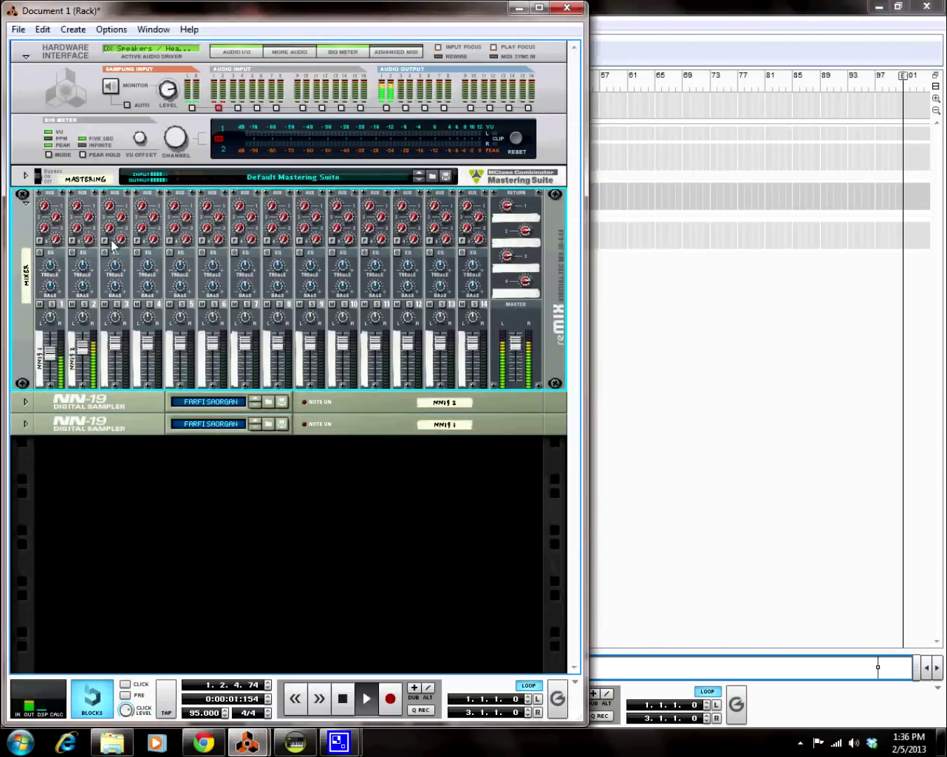
click(68, 29)
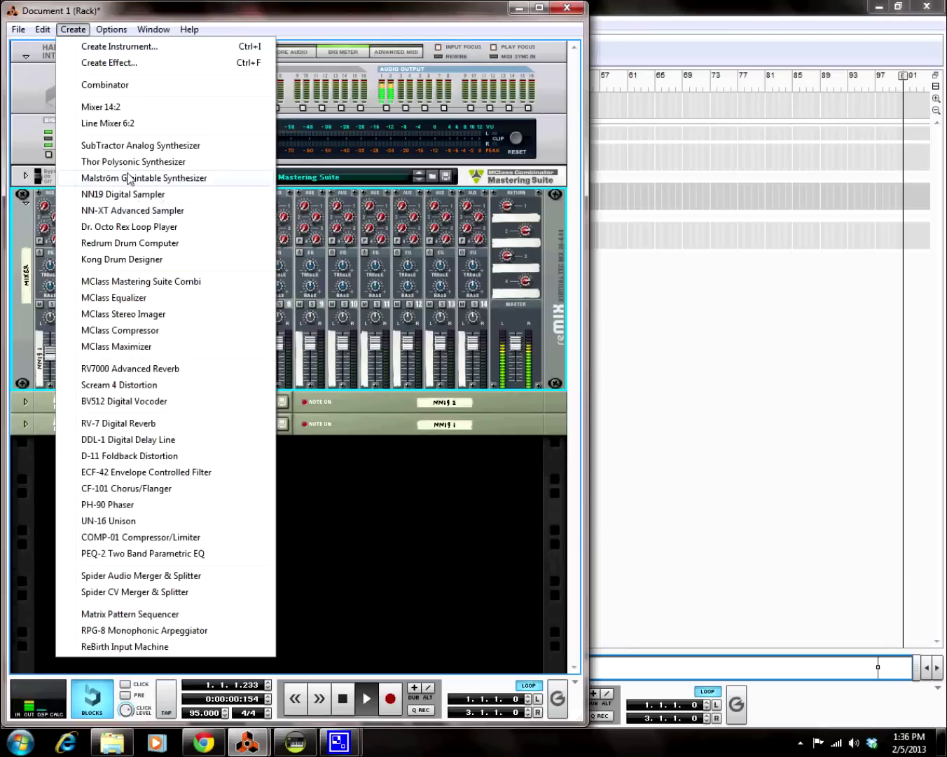
click(147, 261)
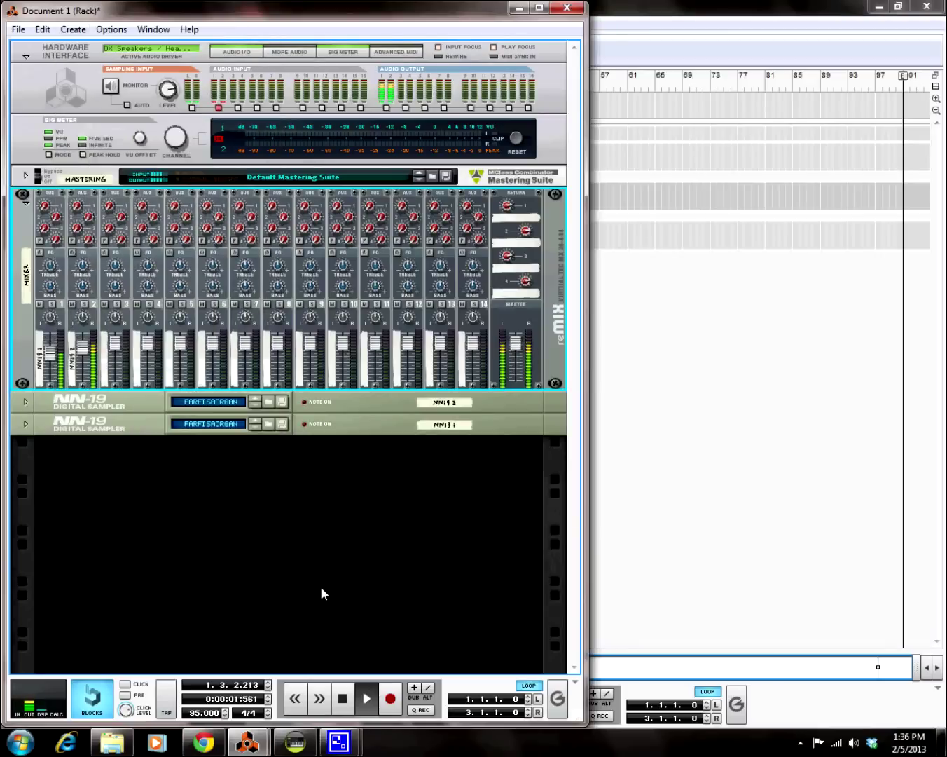
click(343, 703)
In Kong, load the drum patch Bd1_Circus_PB on pad 1 and Sd_Wood_TSB on pad 2.
click(264, 594)
click(46, 516)
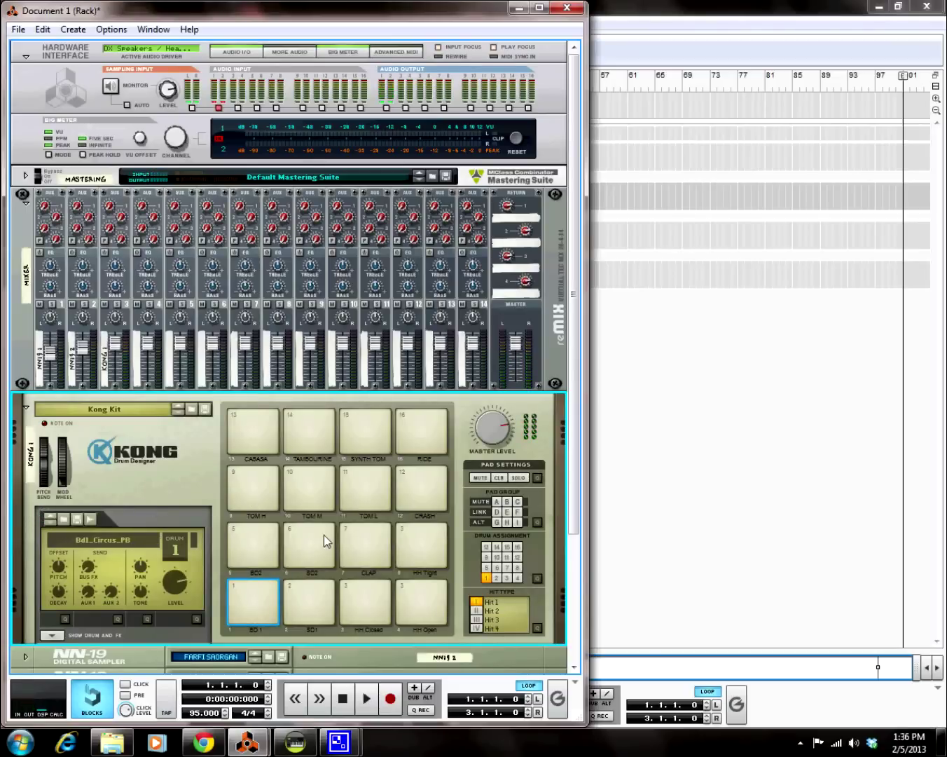
click(318, 605)
click(52, 520)
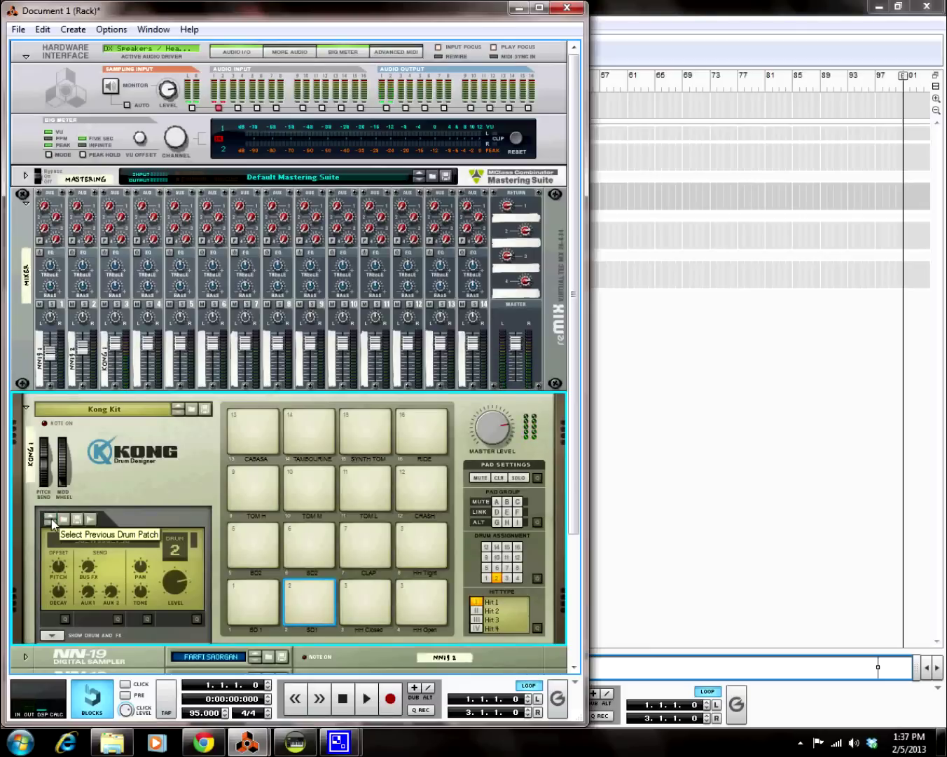
click(364, 702)
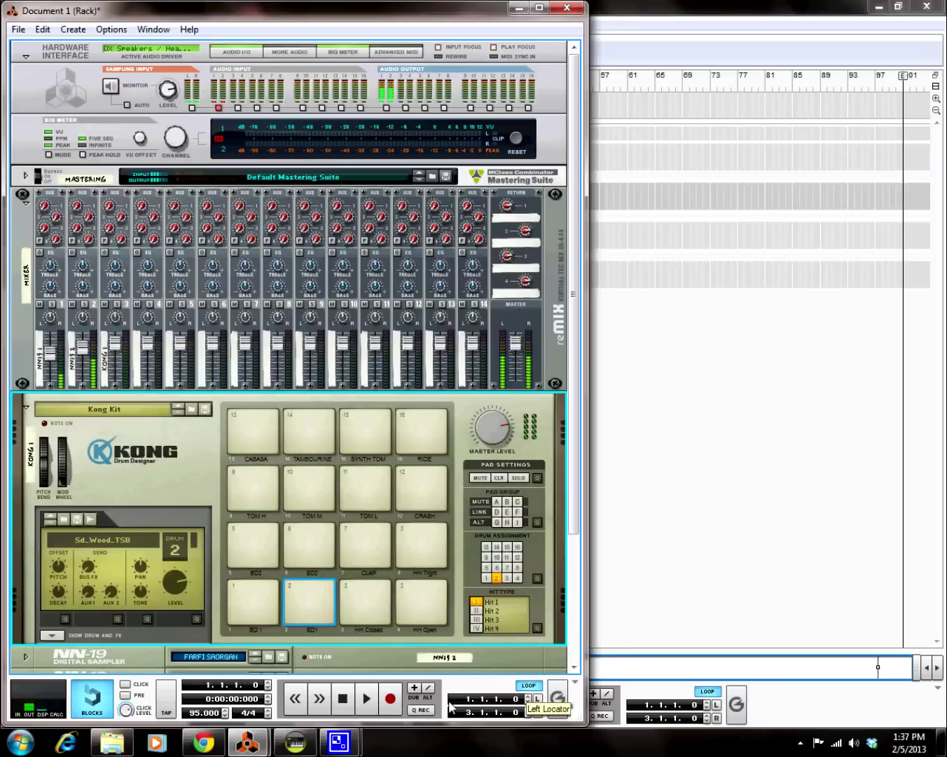
key(ctrl+Return)
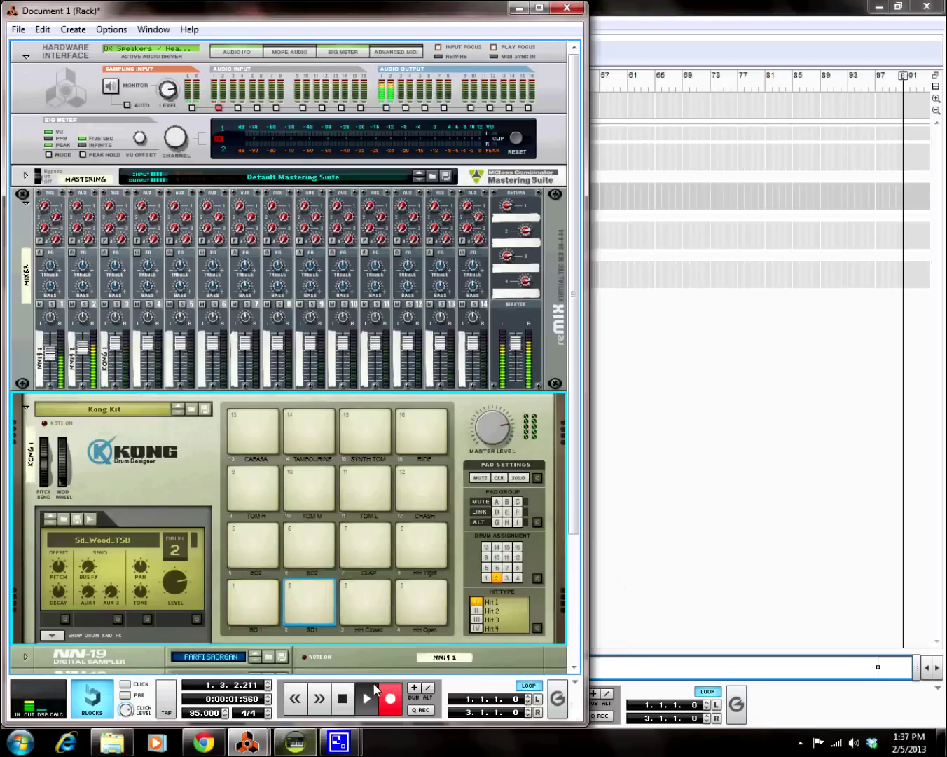
double_click(343, 697)
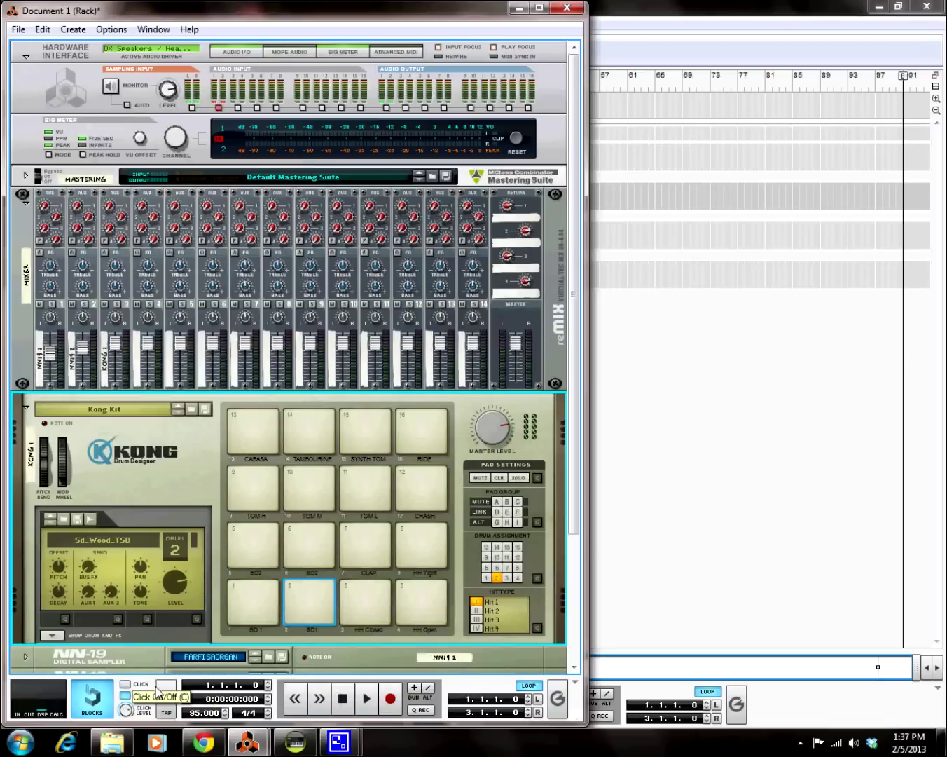
With the pre-count on, record a two-bar kick and snare pattern on the Kong track and play back the loop.
click(390, 698)
click(724, 520)
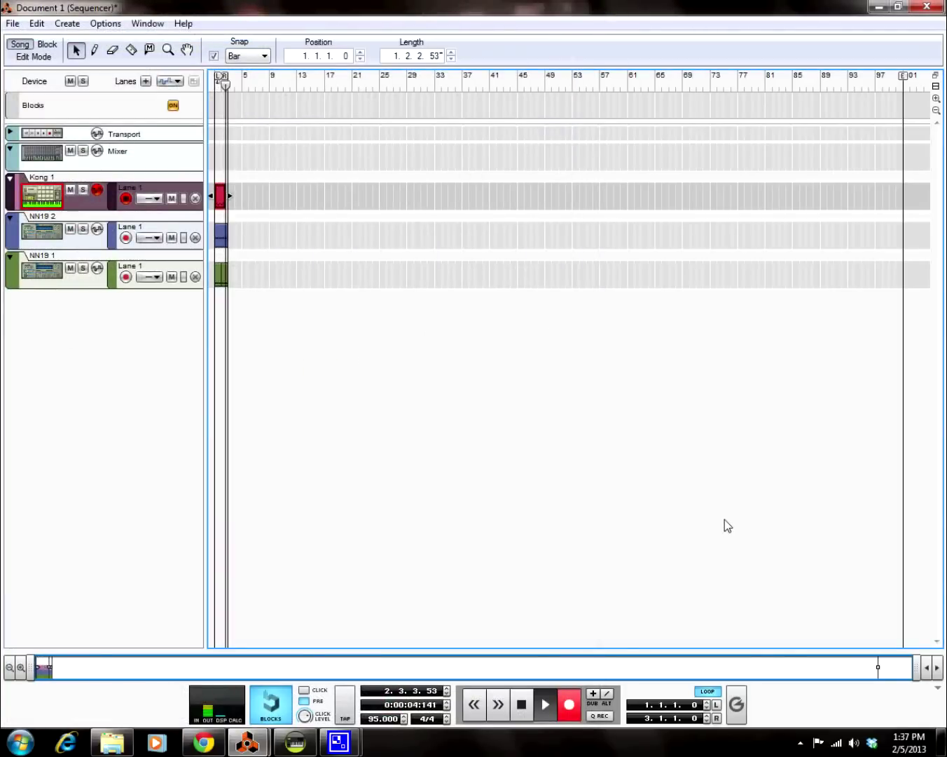
key(space)
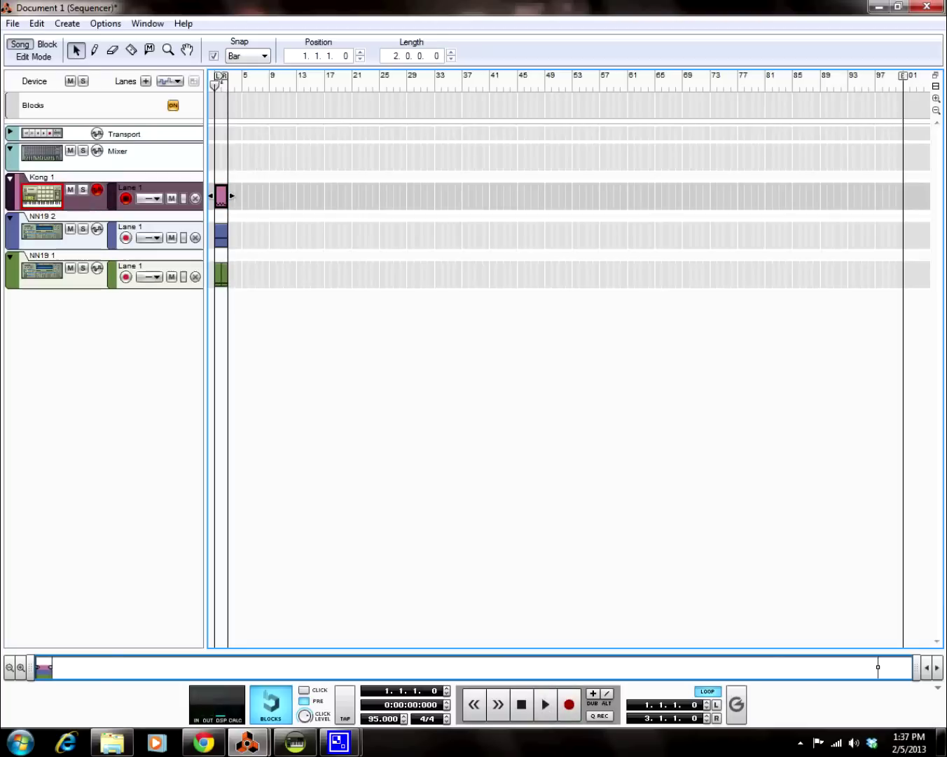
right_click(227, 204)
click(353, 625)
click(545, 703)
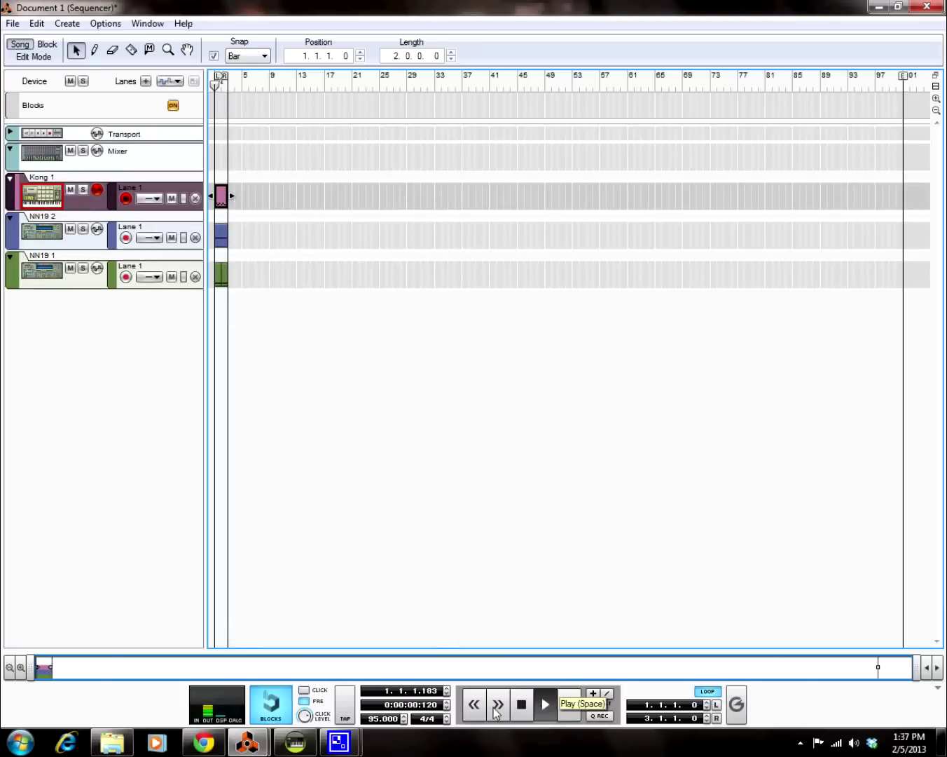
In the rack, raise the mixer's channel 1 level to 86 and collapse the Kong device.
mouse_move(234, 737)
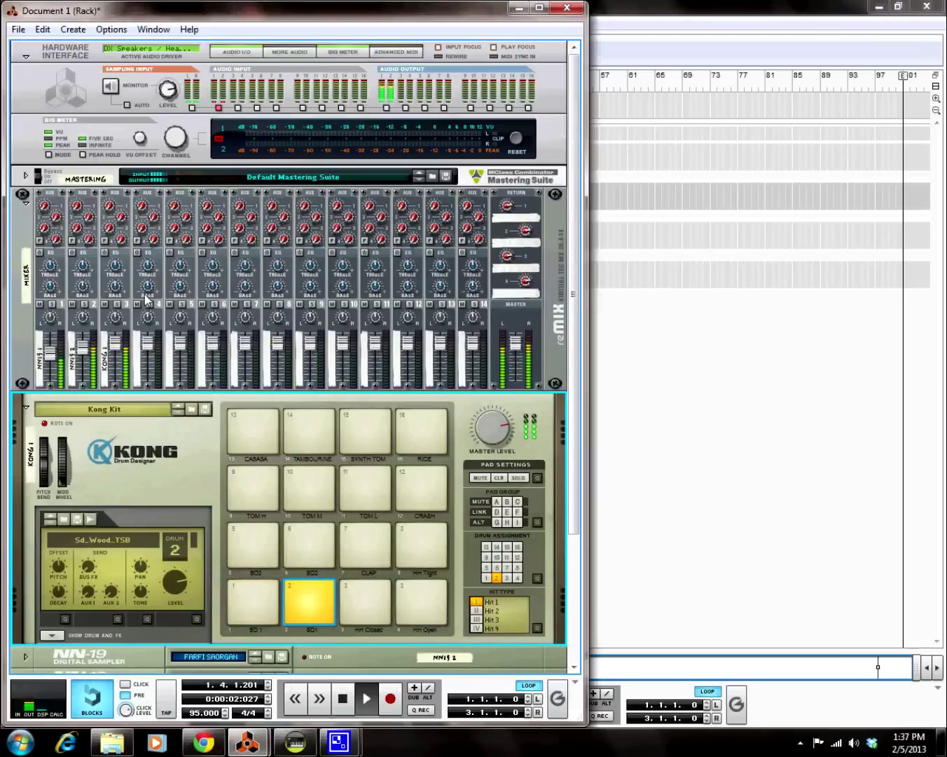
click(122, 349)
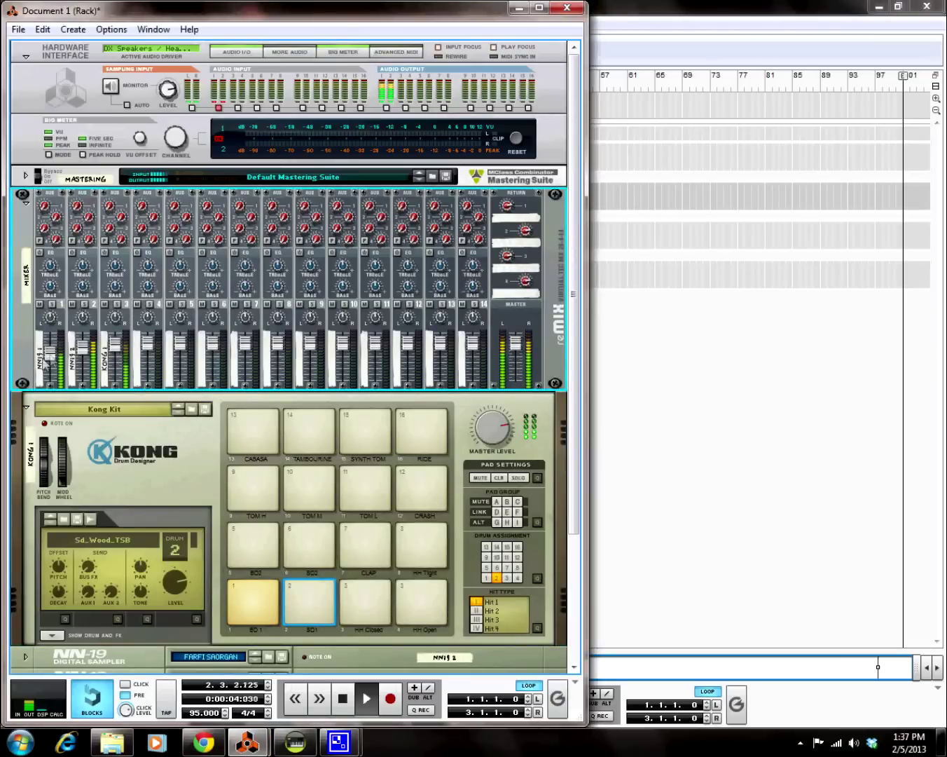
drag(53, 348, 54, 352)
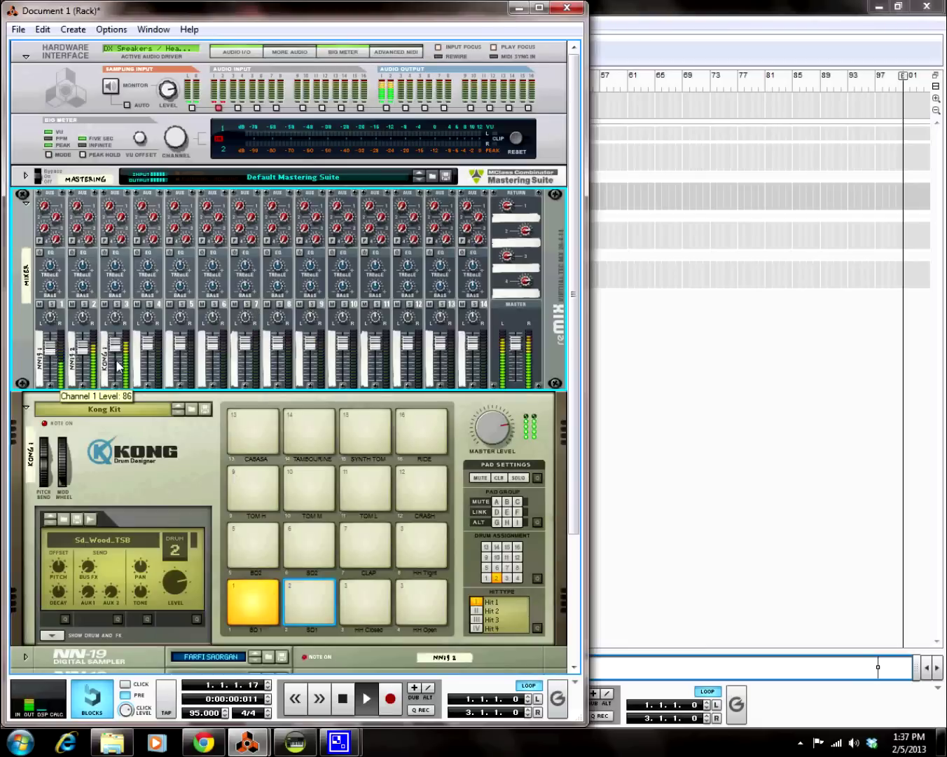
click(27, 407)
Add a third NN19 Digital Sampler and open its sample browser at the Vox folder within Sample Slices > SLB.
click(72, 29)
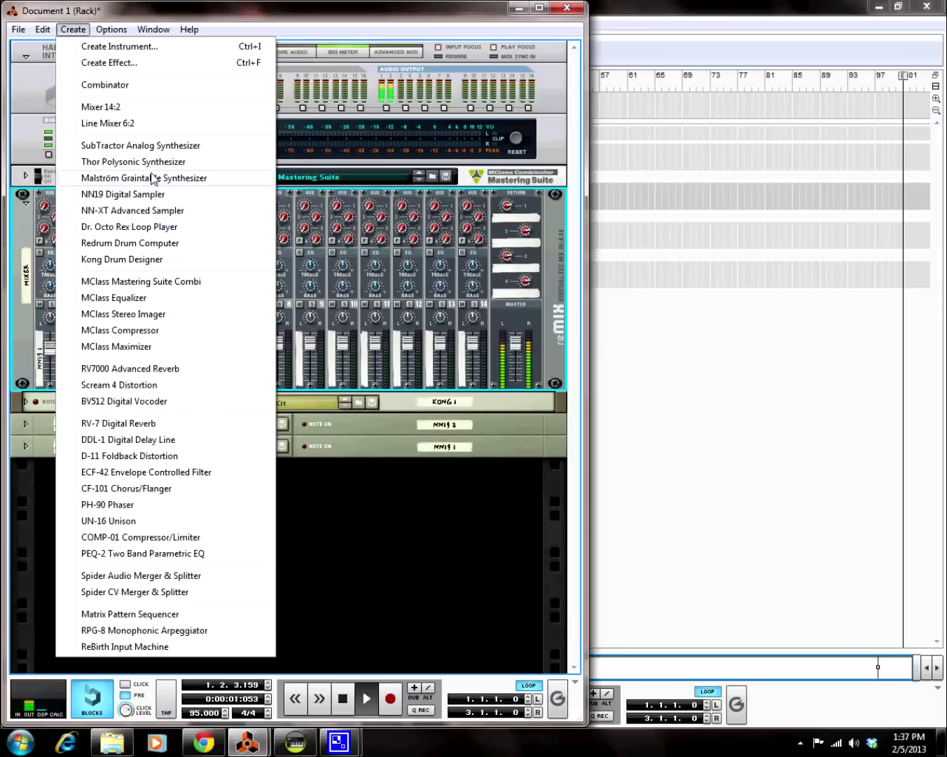
click(155, 194)
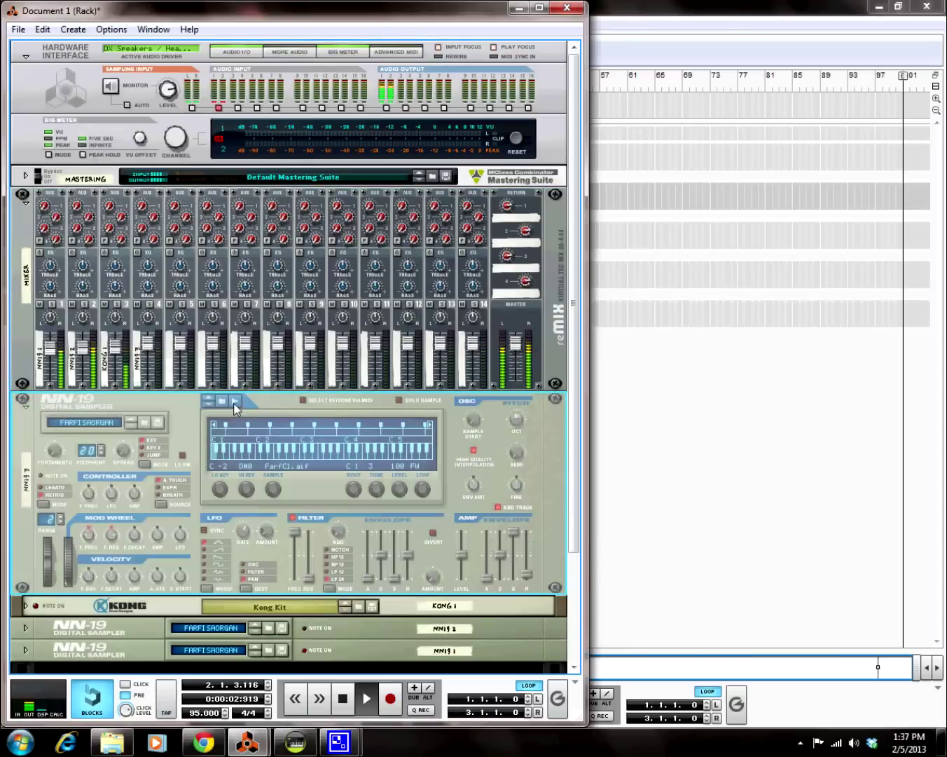
click(223, 401)
click(73, 317)
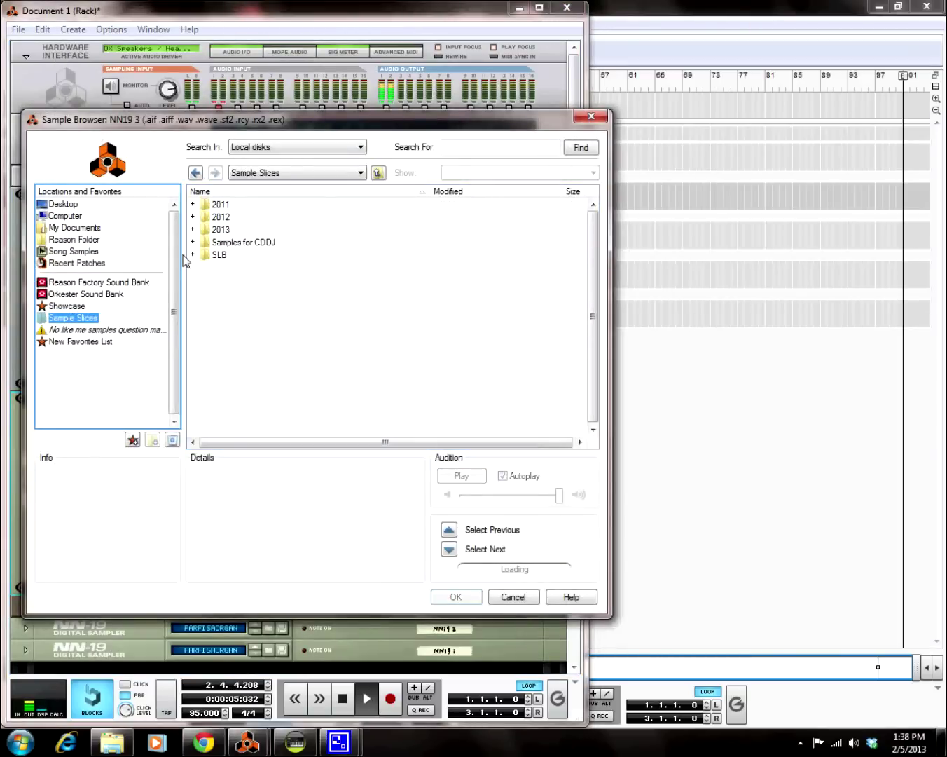
double_click(211, 255)
double_click(220, 318)
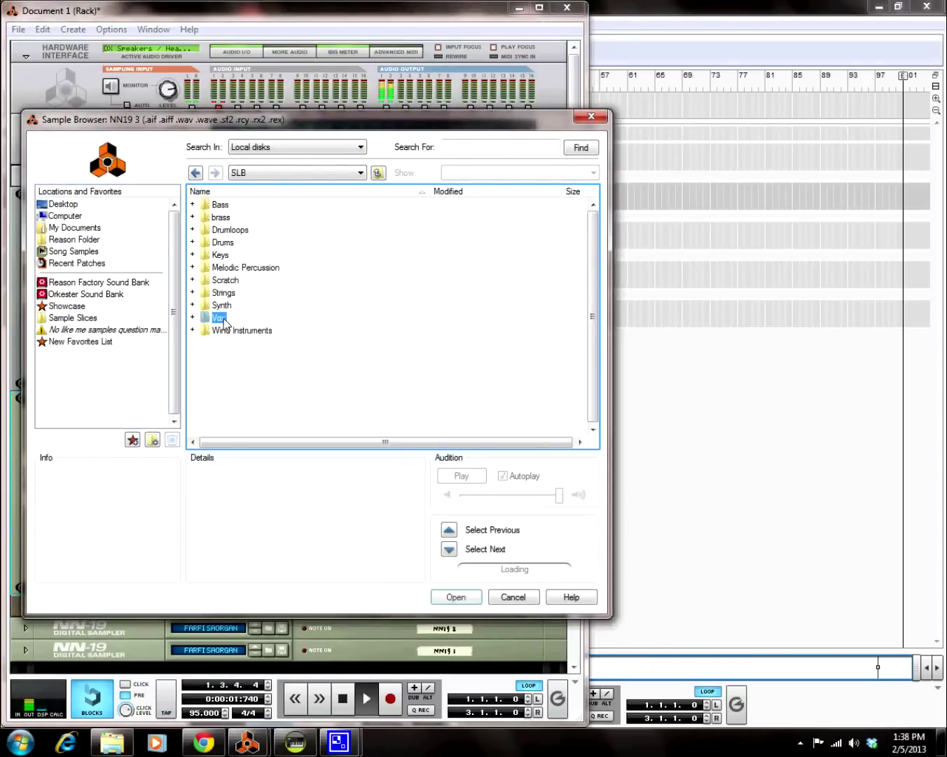
Audition the feminine male, two-note female and OH-melody vocal samples, and restart the loop.
click(238, 318)
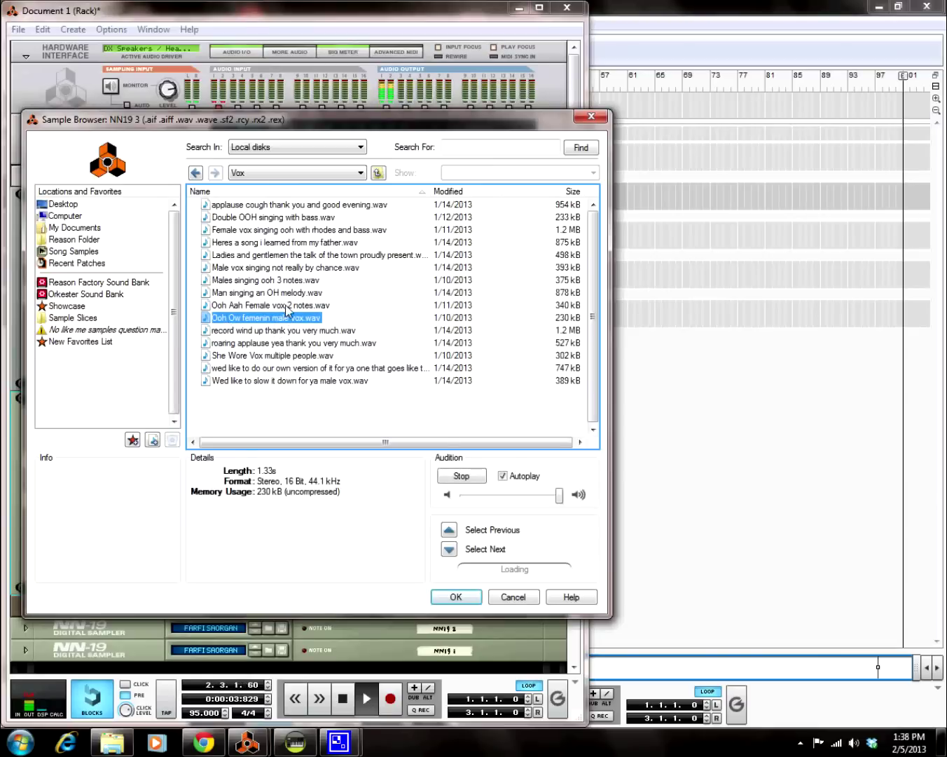
click(285, 305)
click(271, 292)
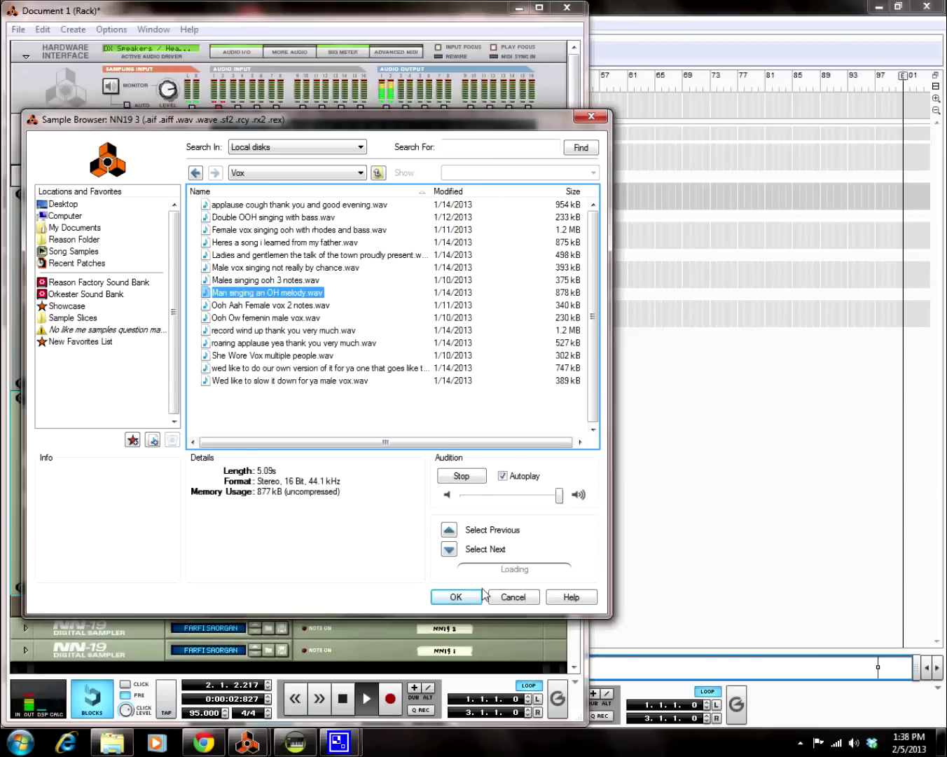
click(476, 481)
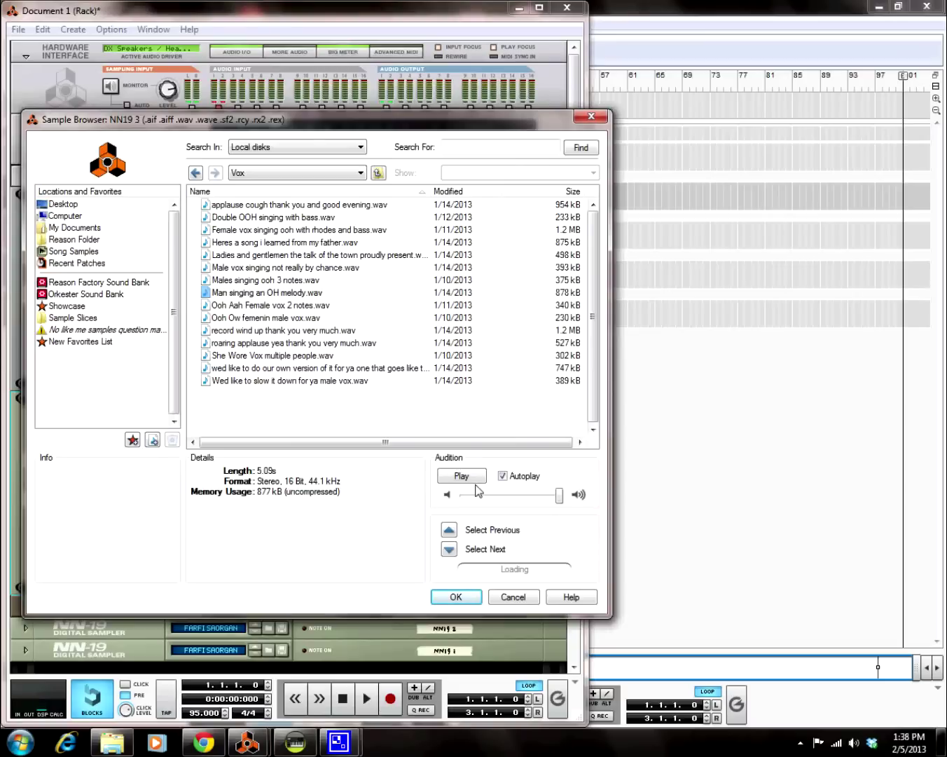
key(space)
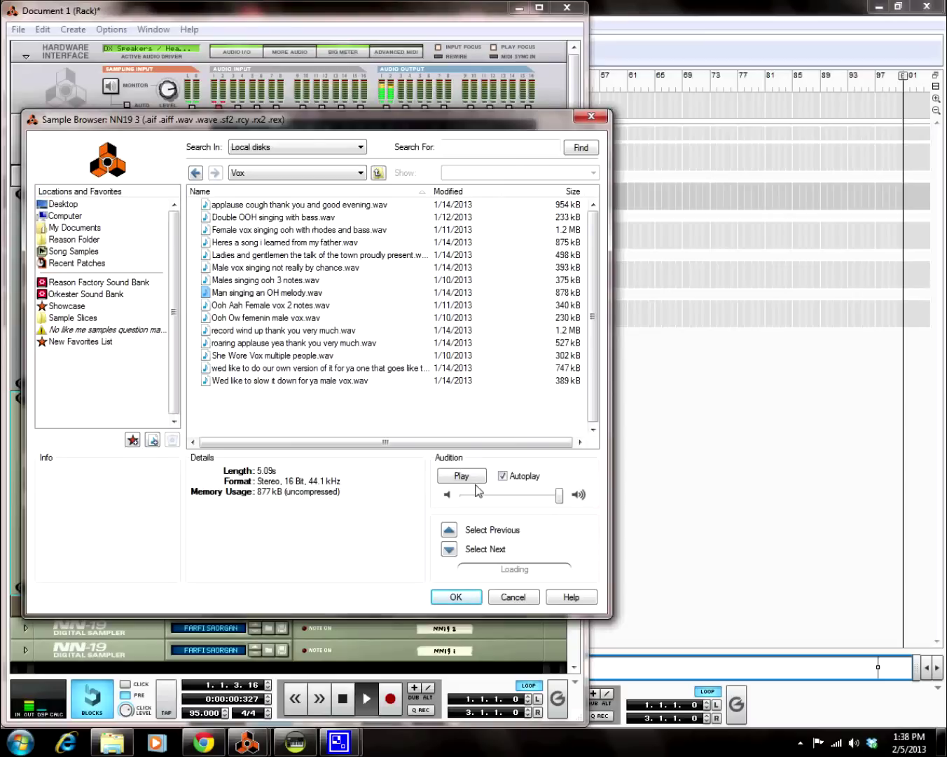
Audition the vocal samples from Ooh Aah Female vox 2 notes.wav down to Wed like to slow it down for ya male vox.wav.
click(282, 329)
click(287, 318)
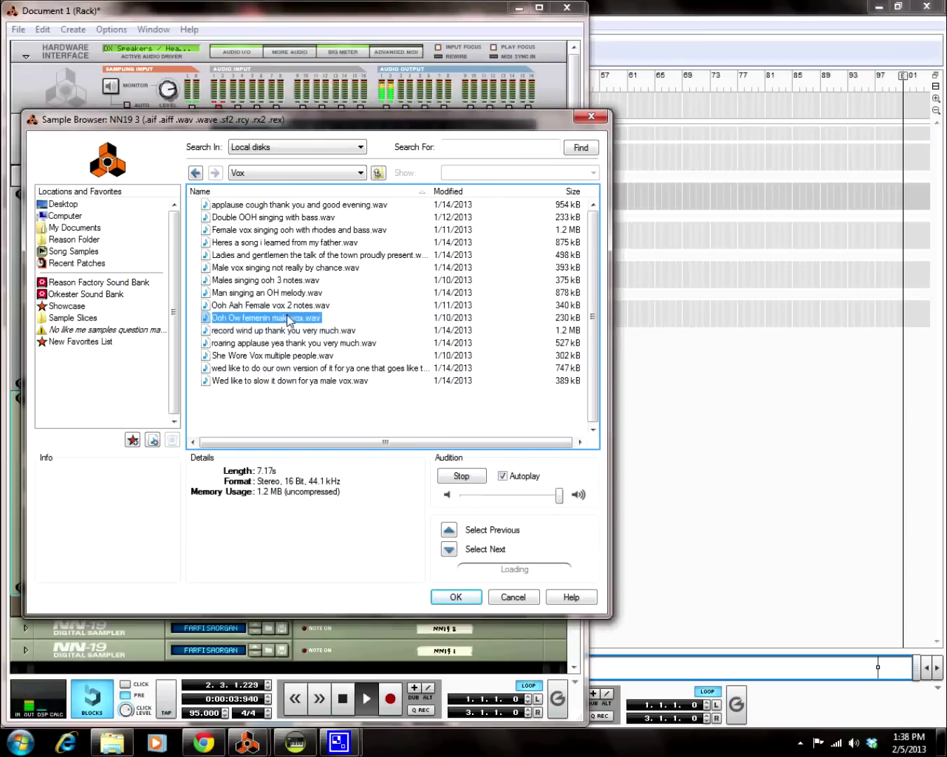
click(297, 306)
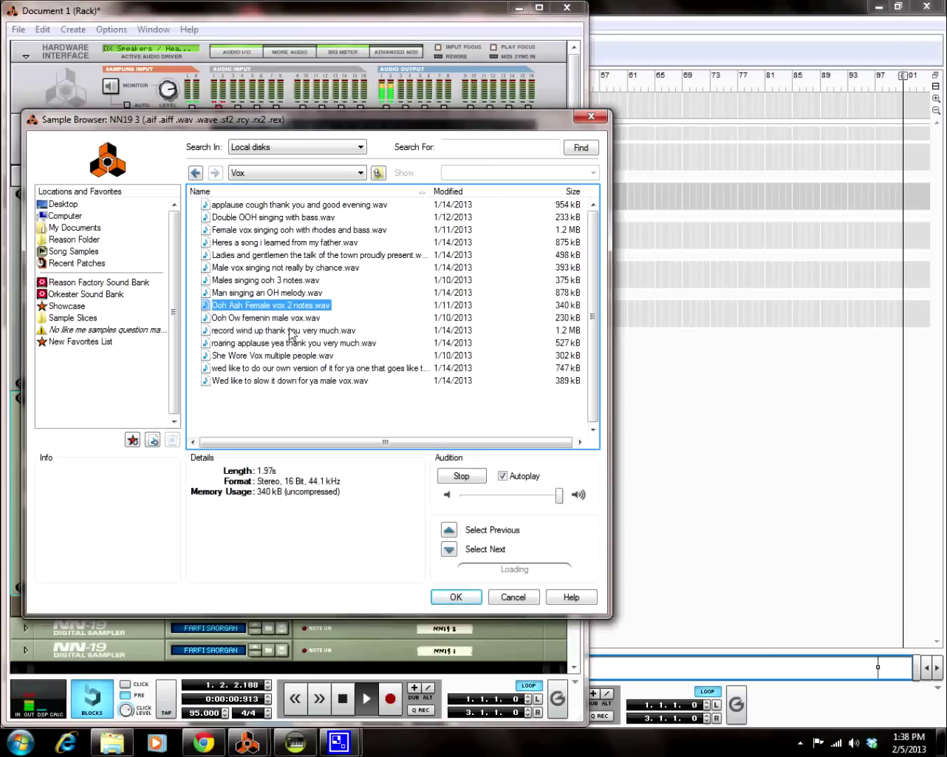
click(267, 355)
click(298, 344)
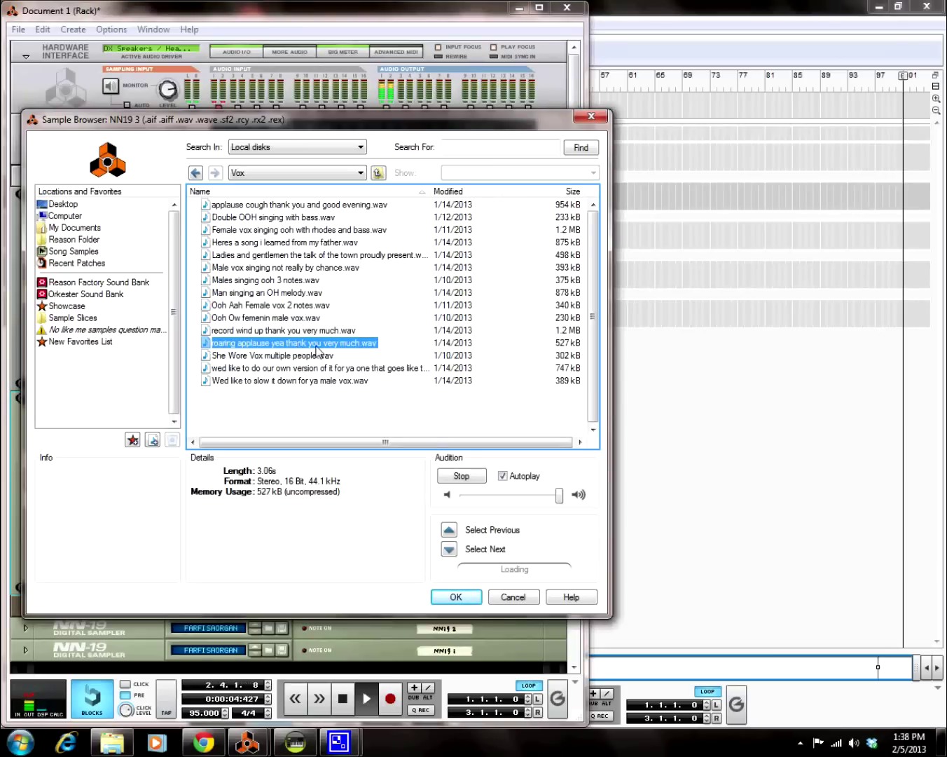
click(300, 369)
click(286, 379)
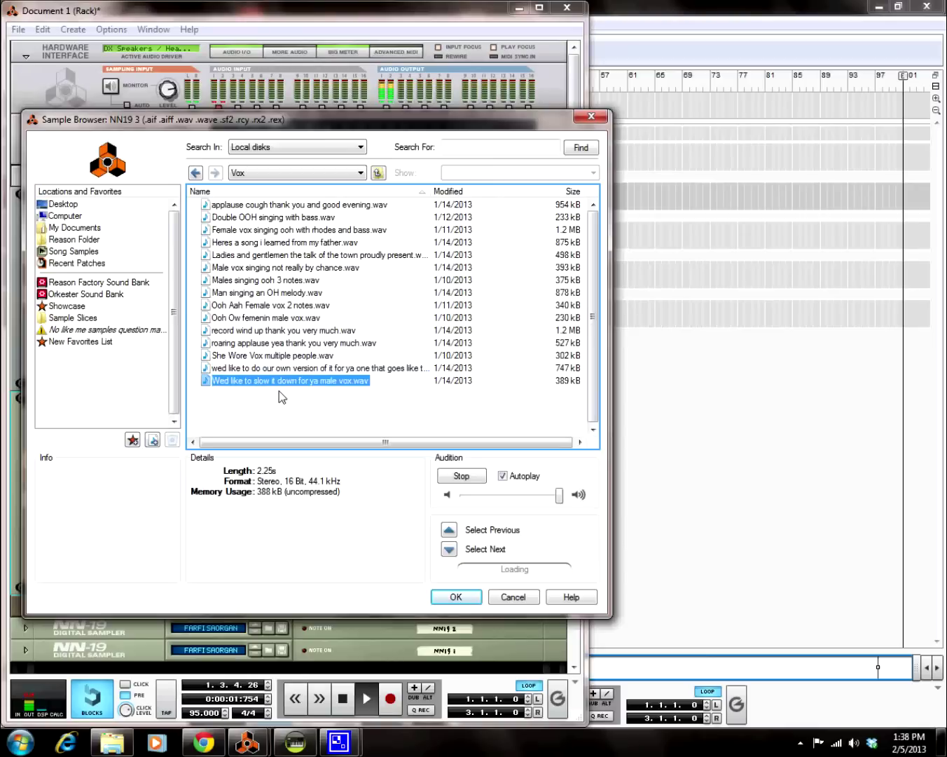
Audition the vocal samples from Males singing ooh 3 notes.wav up to applause cough thank you and good evening.wav.
click(267, 280)
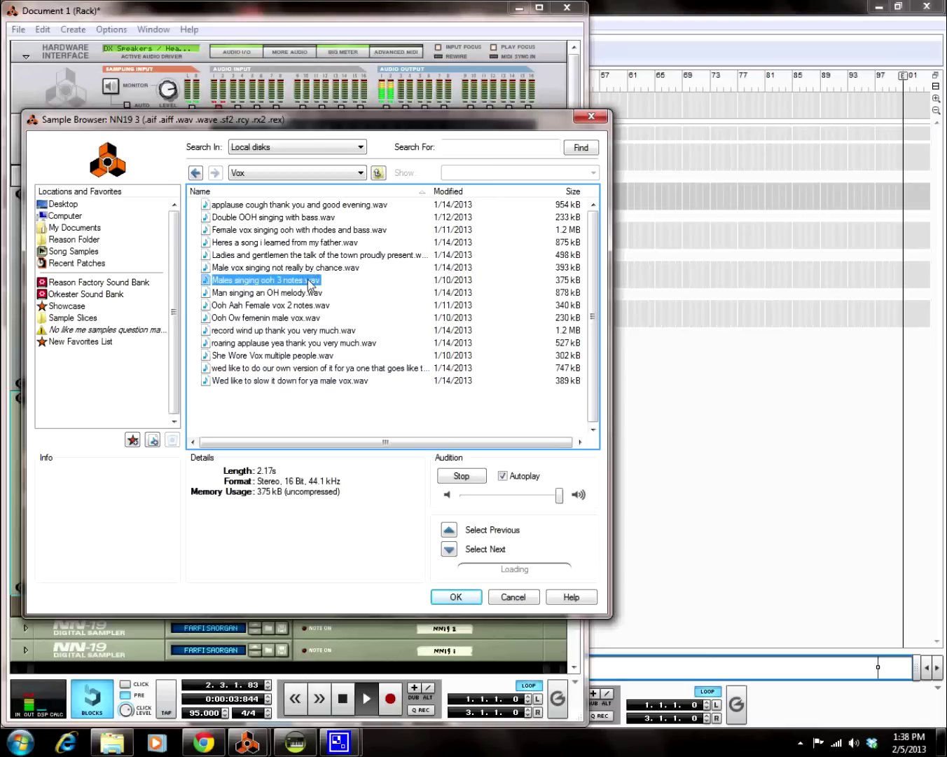
click(305, 270)
click(261, 257)
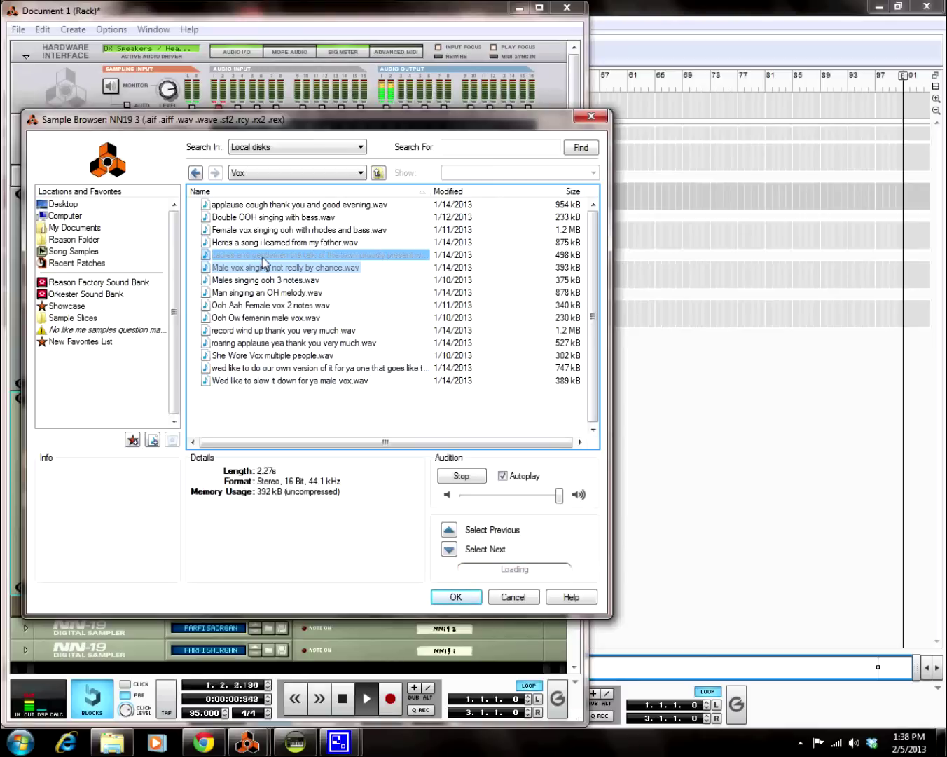
click(283, 243)
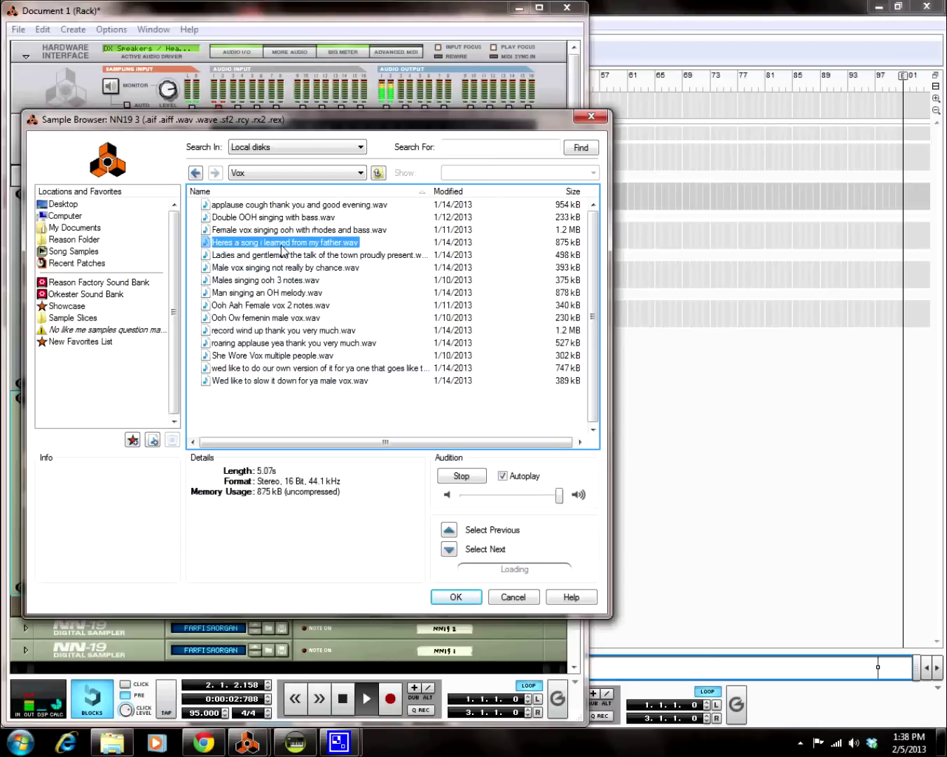
click(287, 230)
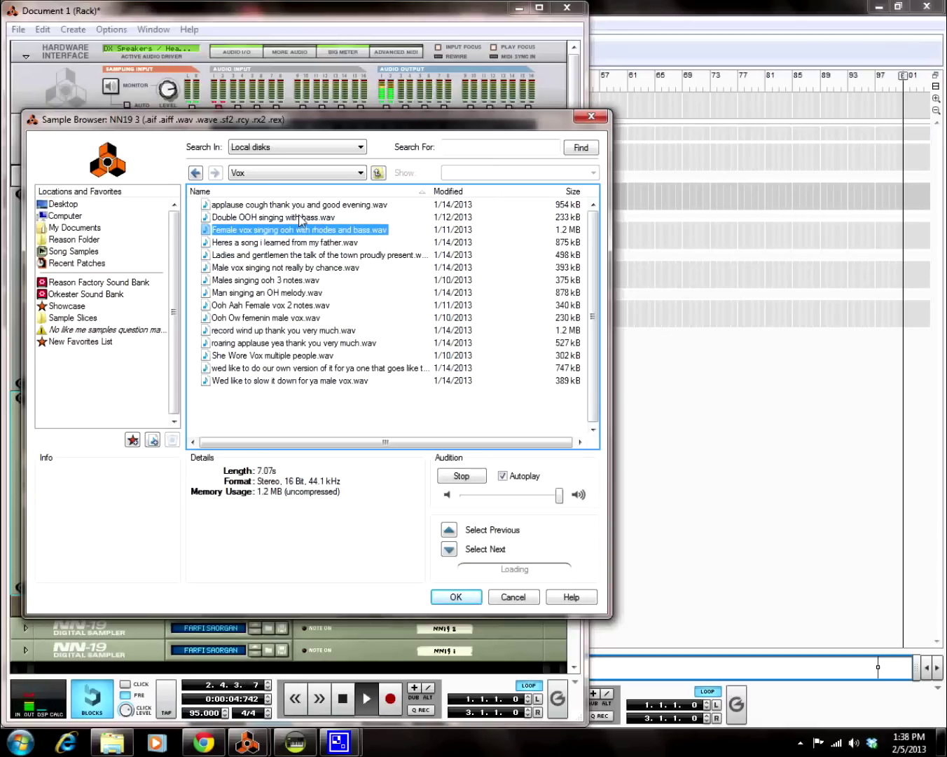
click(301, 217)
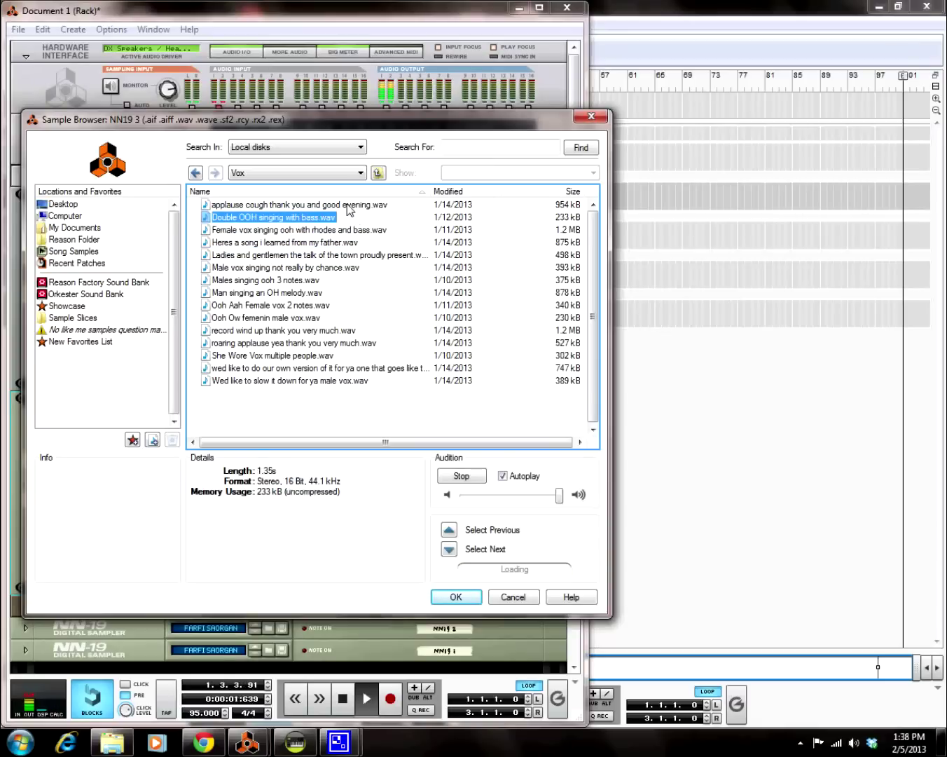
click(347, 204)
Browse the sample folders to Vox within Sample Slices > 2012.
click(377, 173)
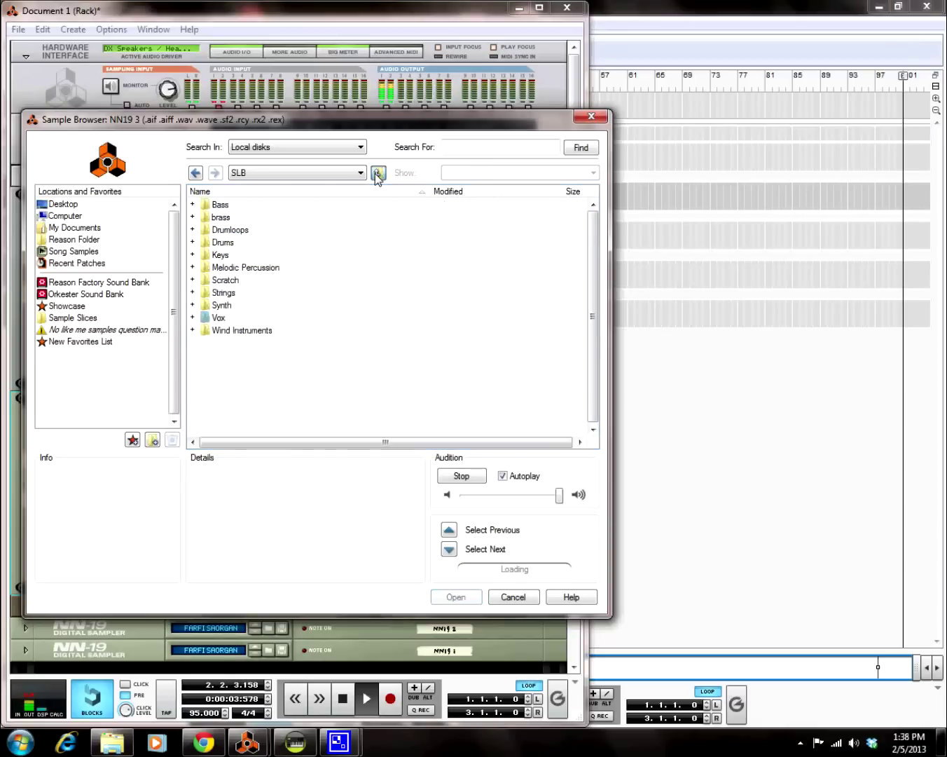
click(377, 173)
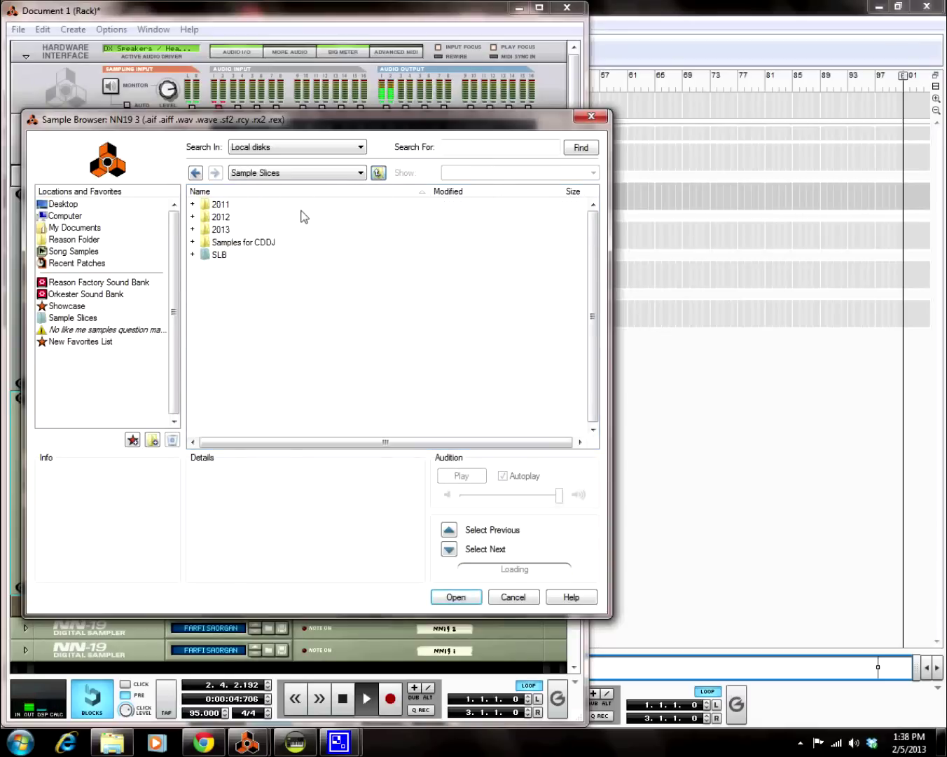
click(221, 230)
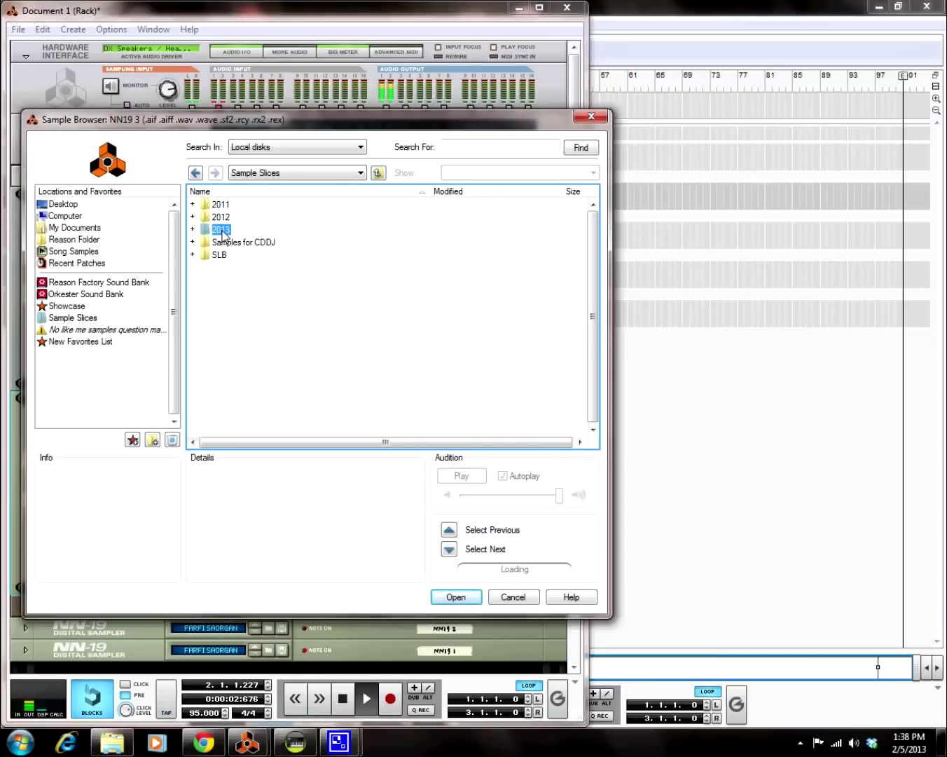
double_click(220, 217)
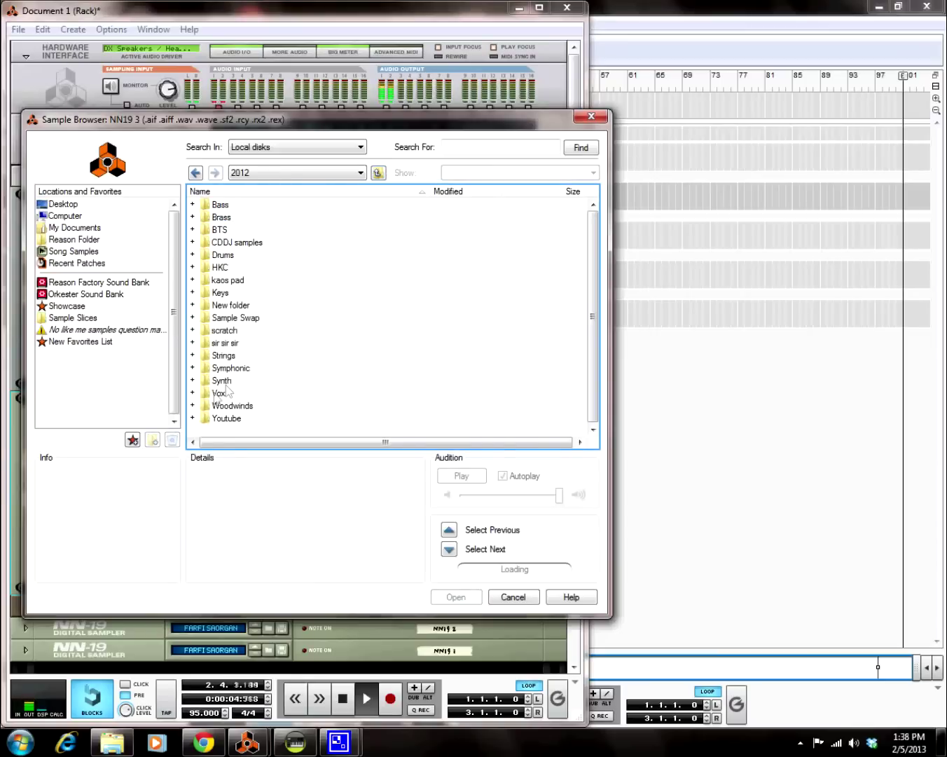
click(219, 392)
key(Return)
Audition the 2012 vocal samples from lets not talk about it mister.wav up to the choir ooh guitar sample.
click(232, 345)
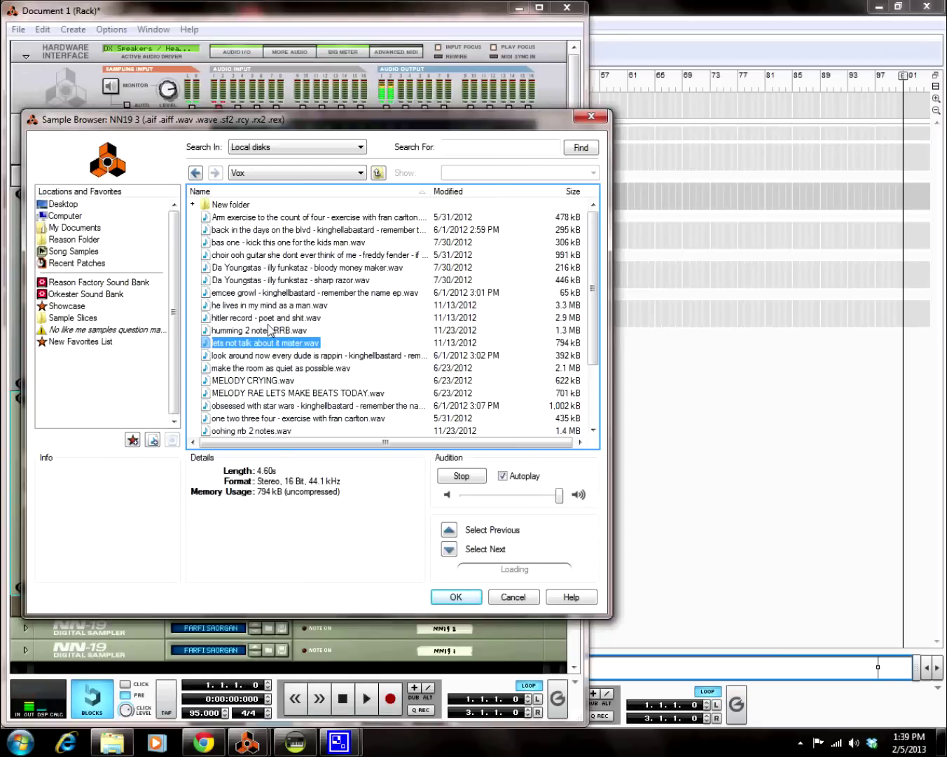
click(270, 307)
click(313, 293)
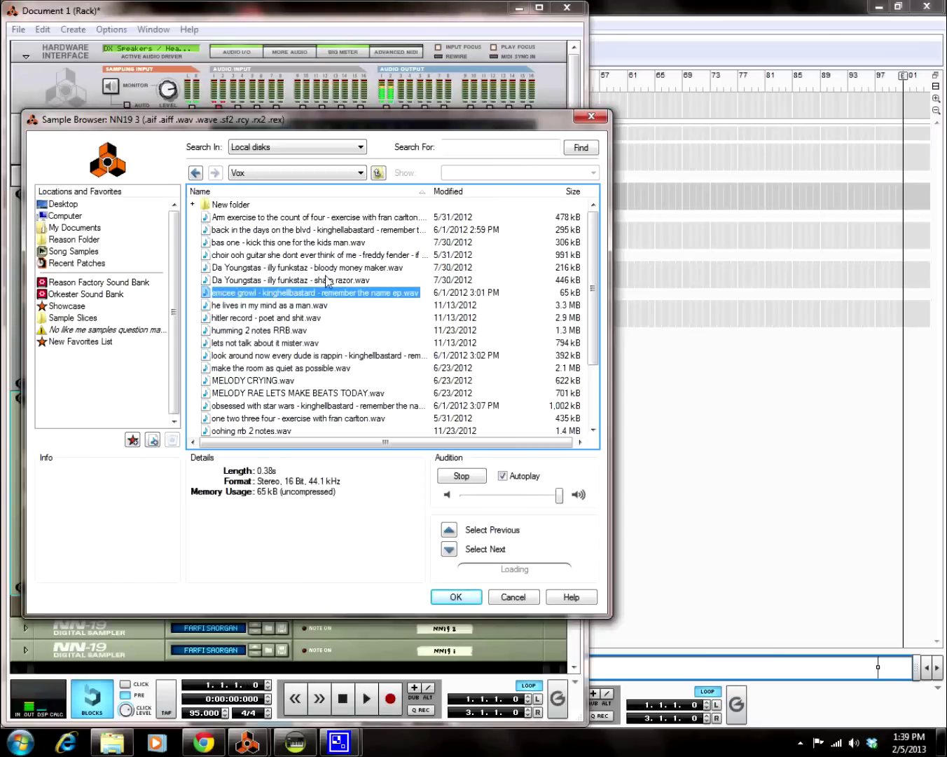
click(313, 280)
click(333, 268)
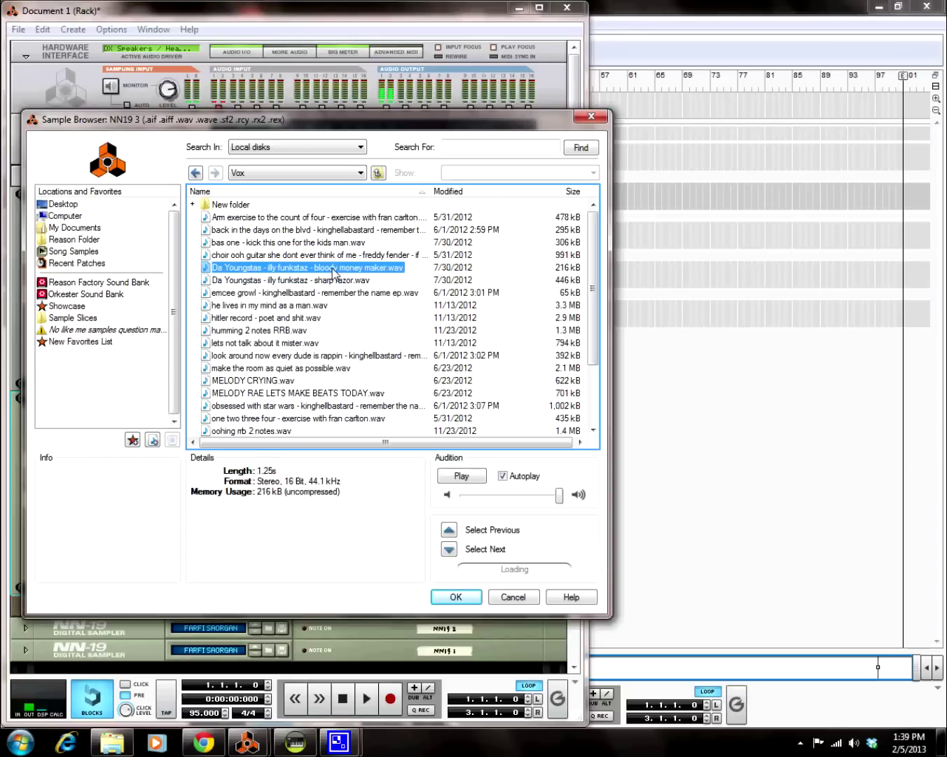
click(357, 256)
Load Da Youngstas - illy funkstaz - bloody money maker.wav into NN19 3, raise its amp level to maximum, and test it over the loop.
double_click(341, 269)
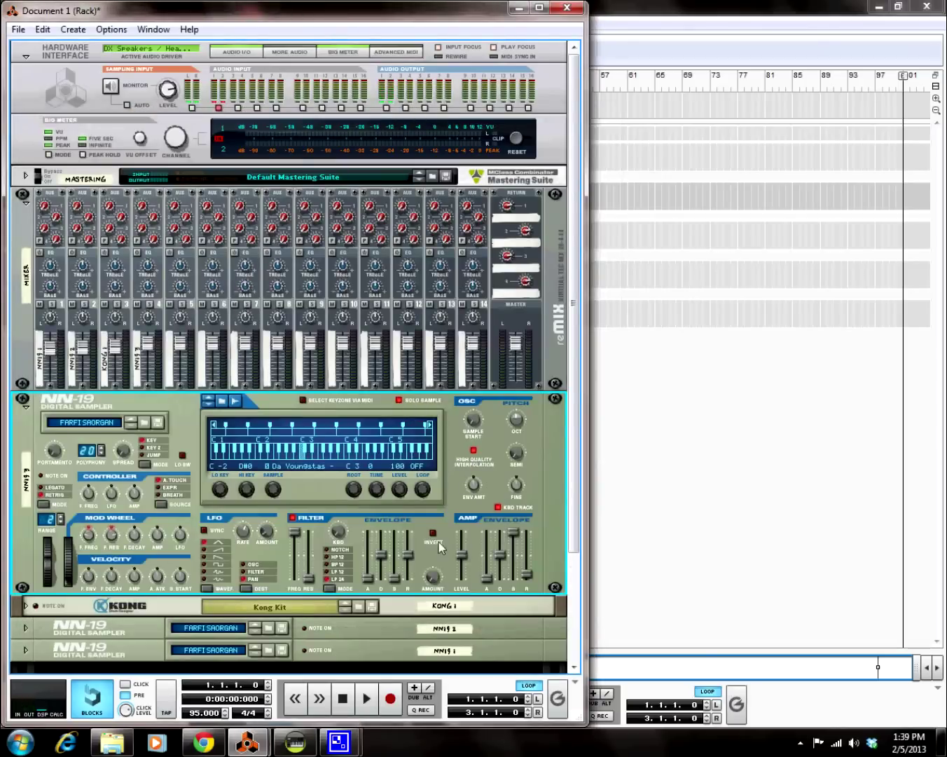
drag(461, 564, 461, 536)
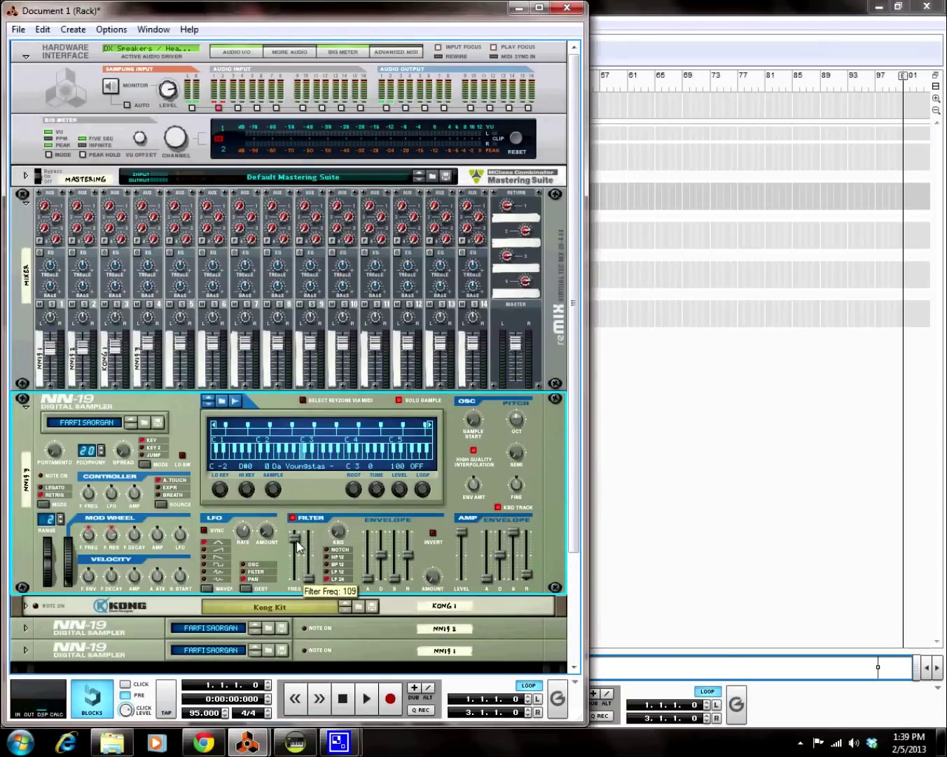
key(space)
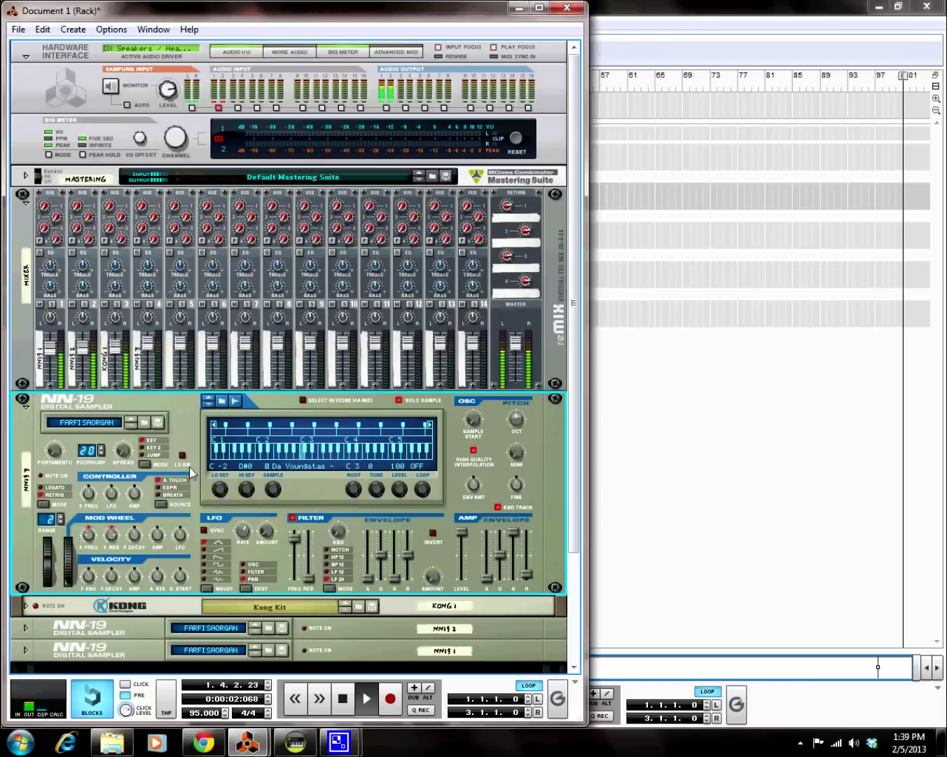
key(space)
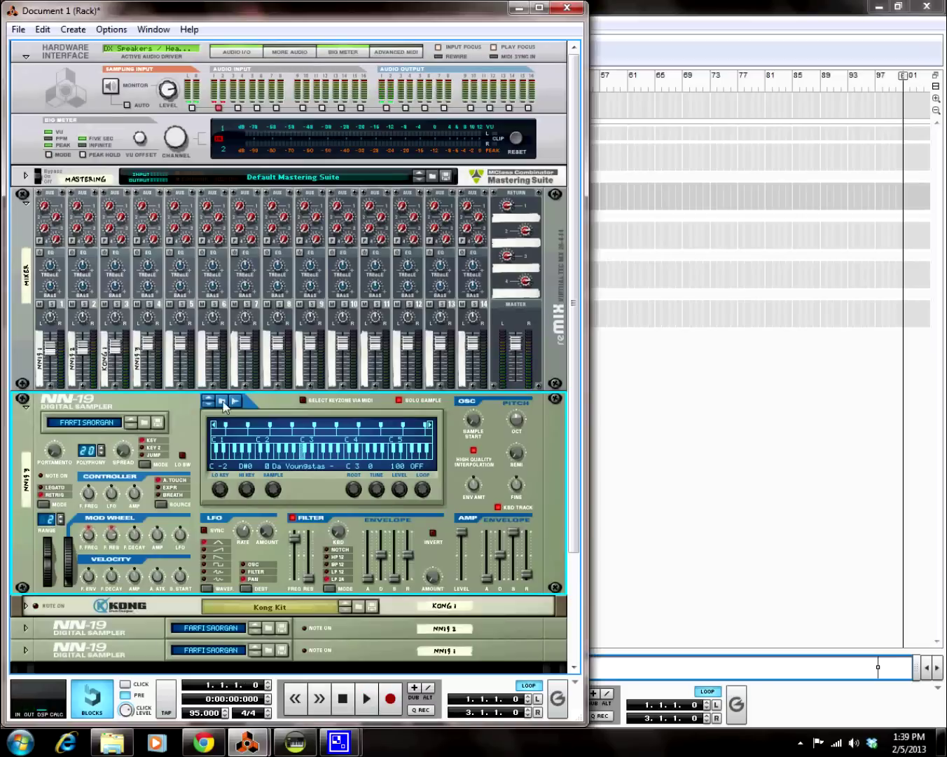
Reopen NN19 3's sample browser and audition vocal samples in Sample Slices > 2013 > vox, including Sarcastic hallelujah choir.wav.
click(216, 400)
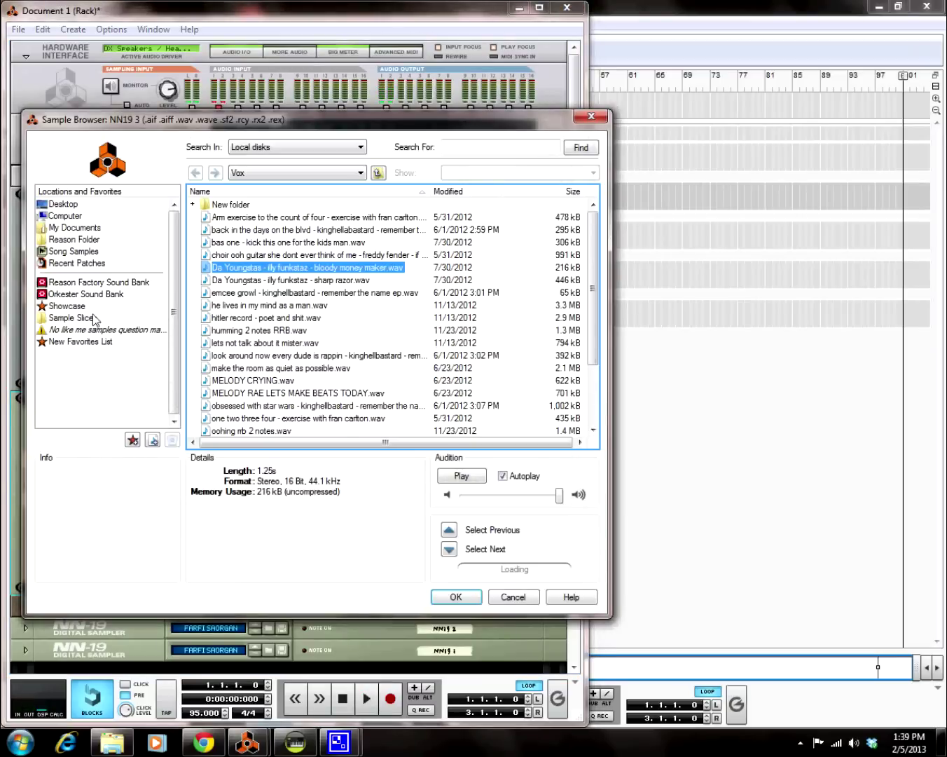
click(91, 319)
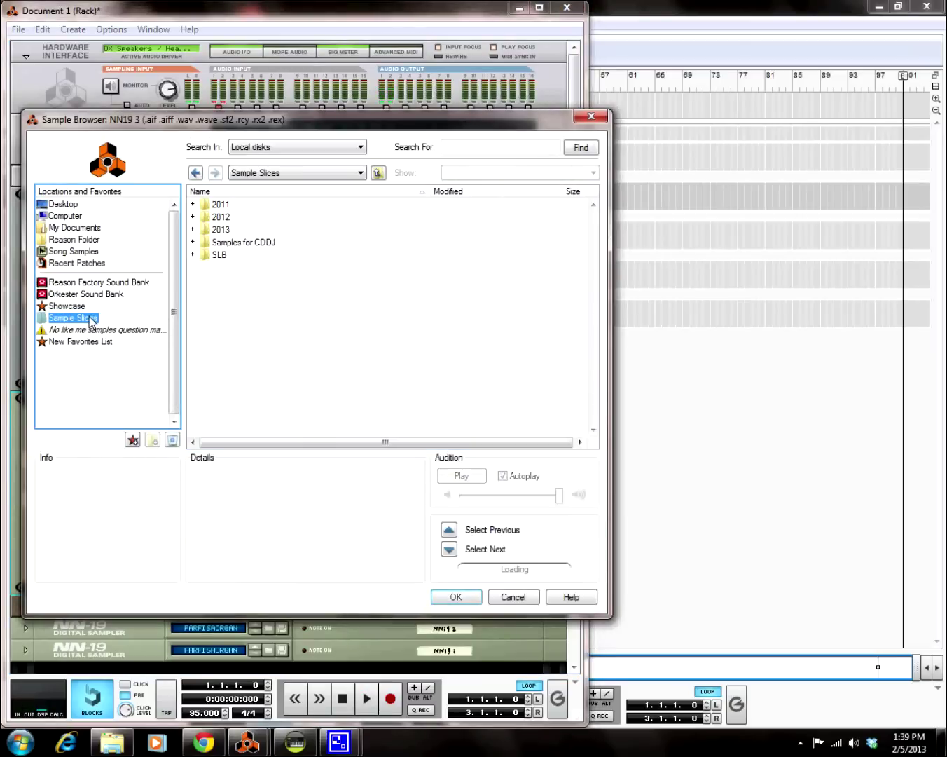
double_click(221, 230)
double_click(219, 272)
click(259, 280)
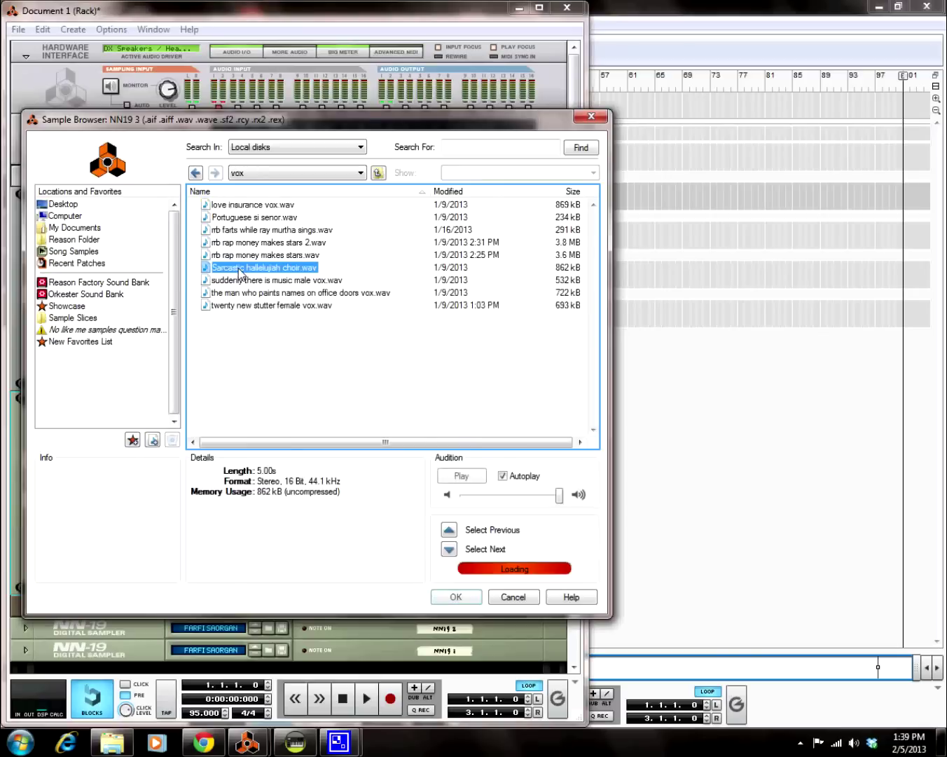
Load Ooh Ow femenin male vox.wav from Sample Slices > SLB > Vox into NN19 3.
click(378, 173)
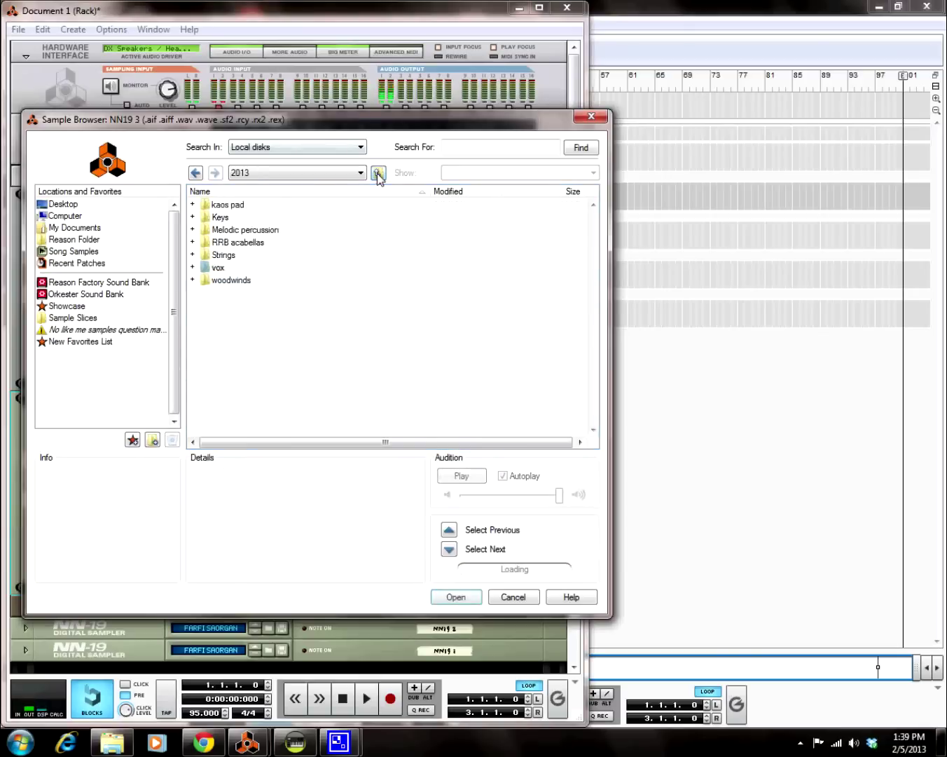
click(377, 174)
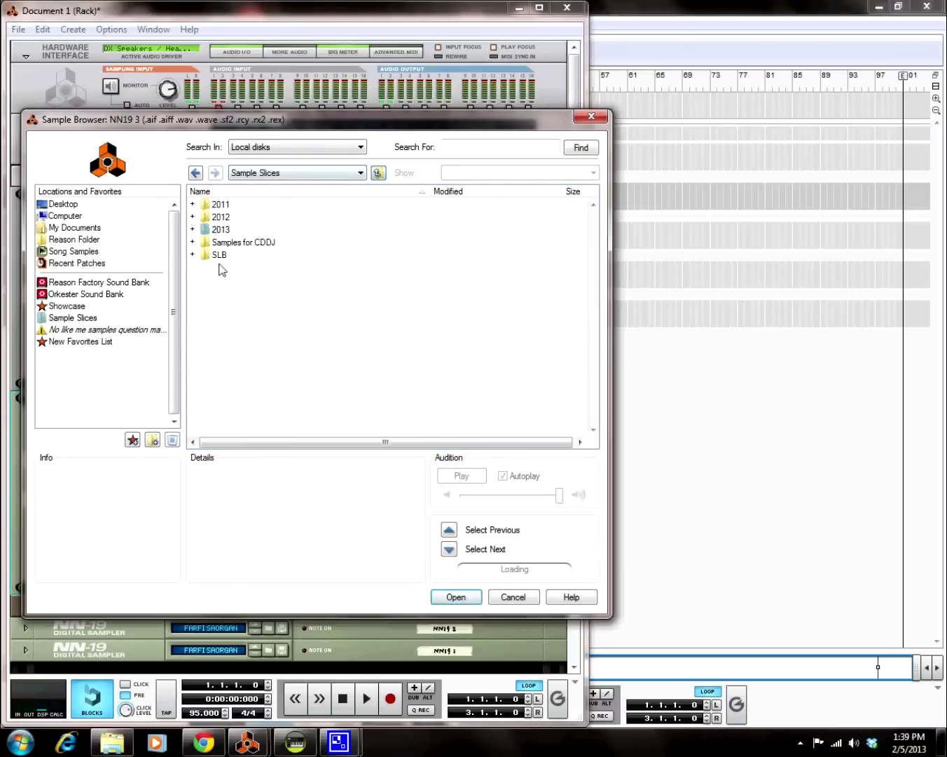
double_click(219, 257)
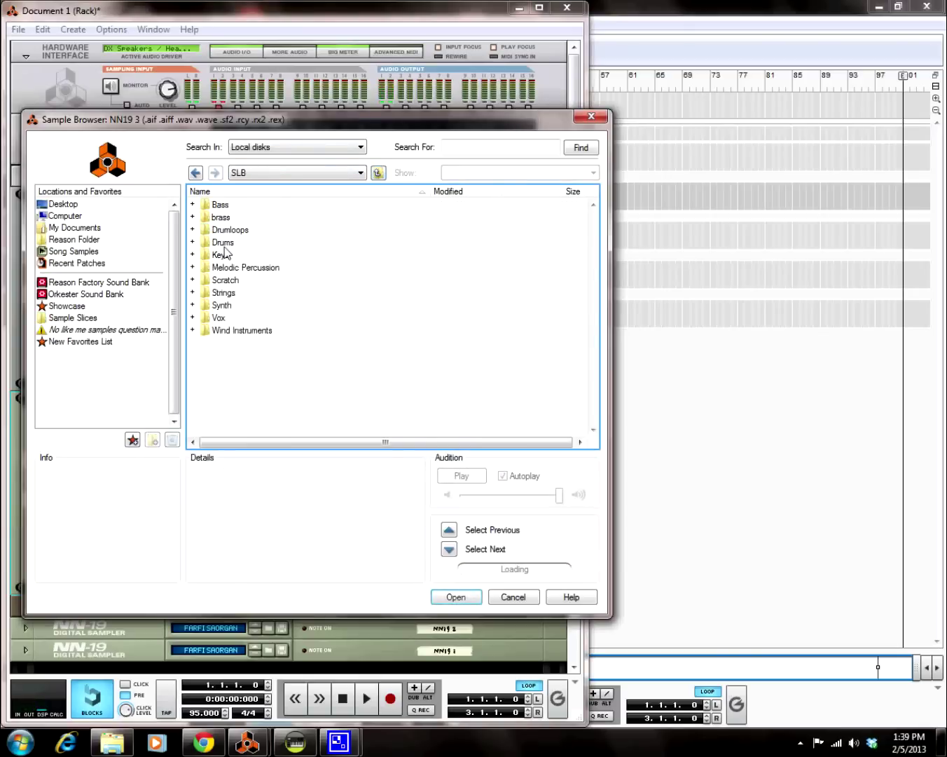
double_click(220, 317)
click(255, 331)
click(291, 319)
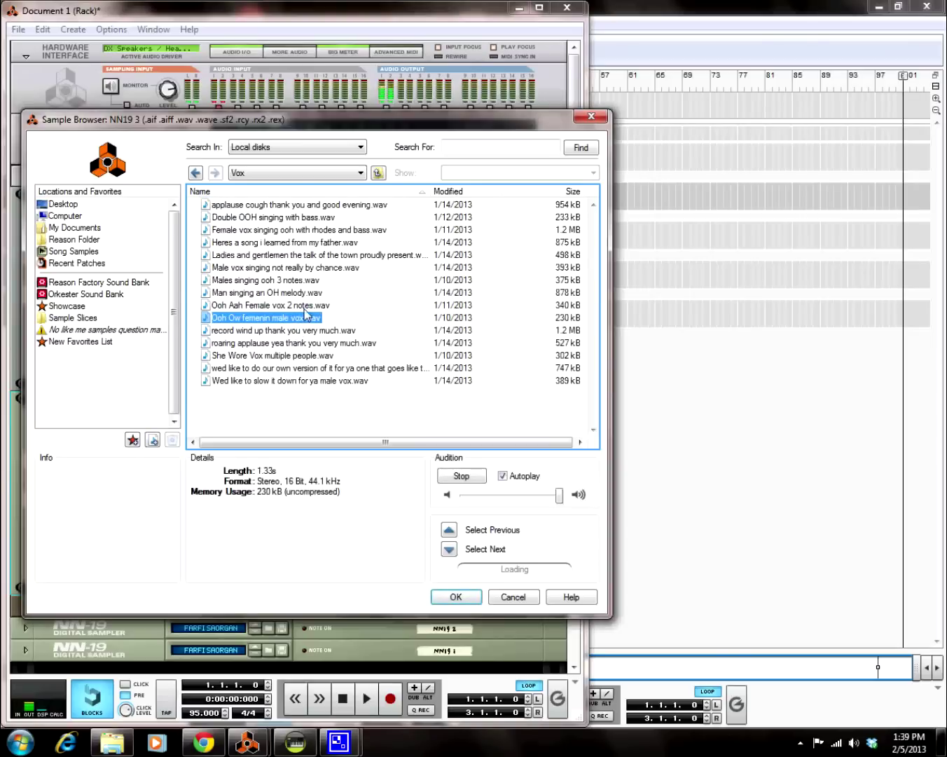
double_click(291, 319)
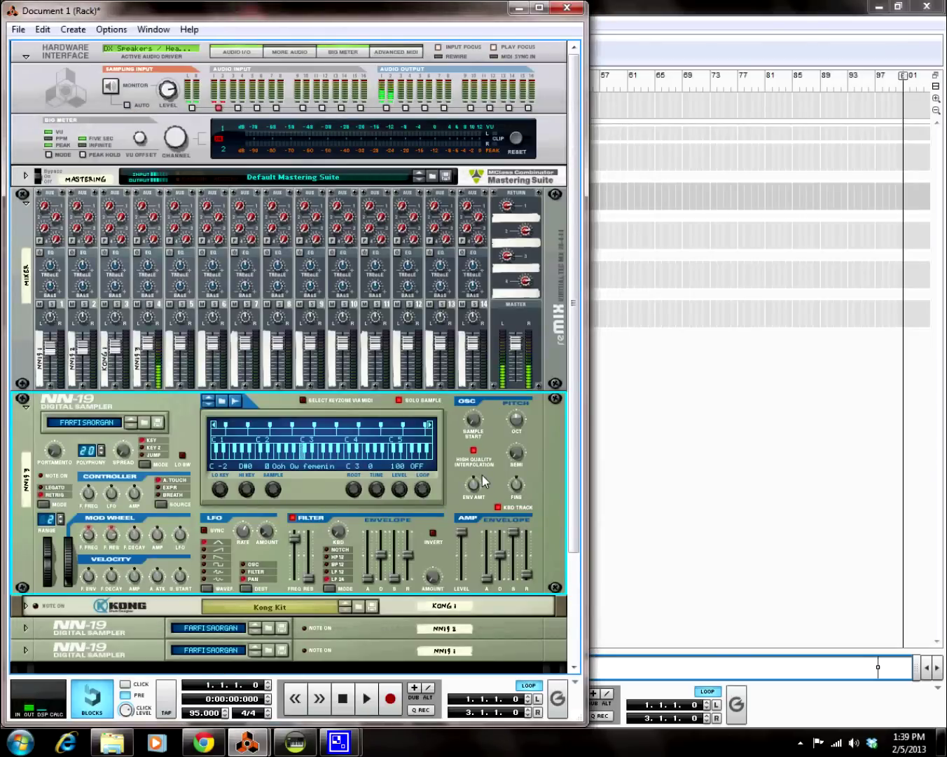
Rehearse the vocal sample over the loop and record a two-bar part on the NN19 3 track.
key(space)
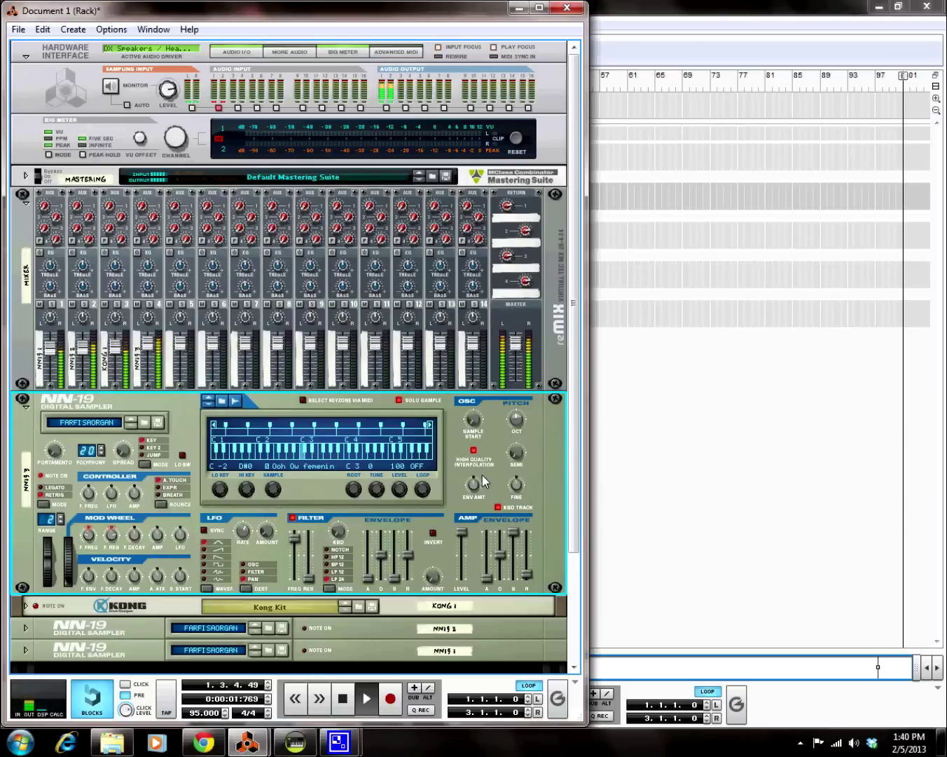
key(space)
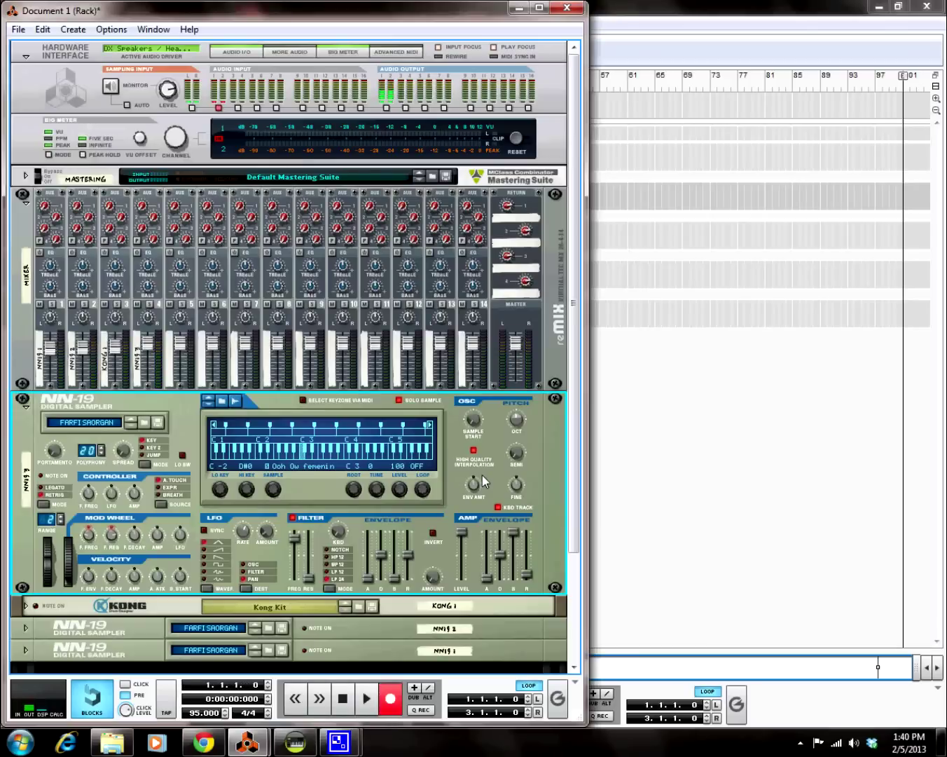
key(space)
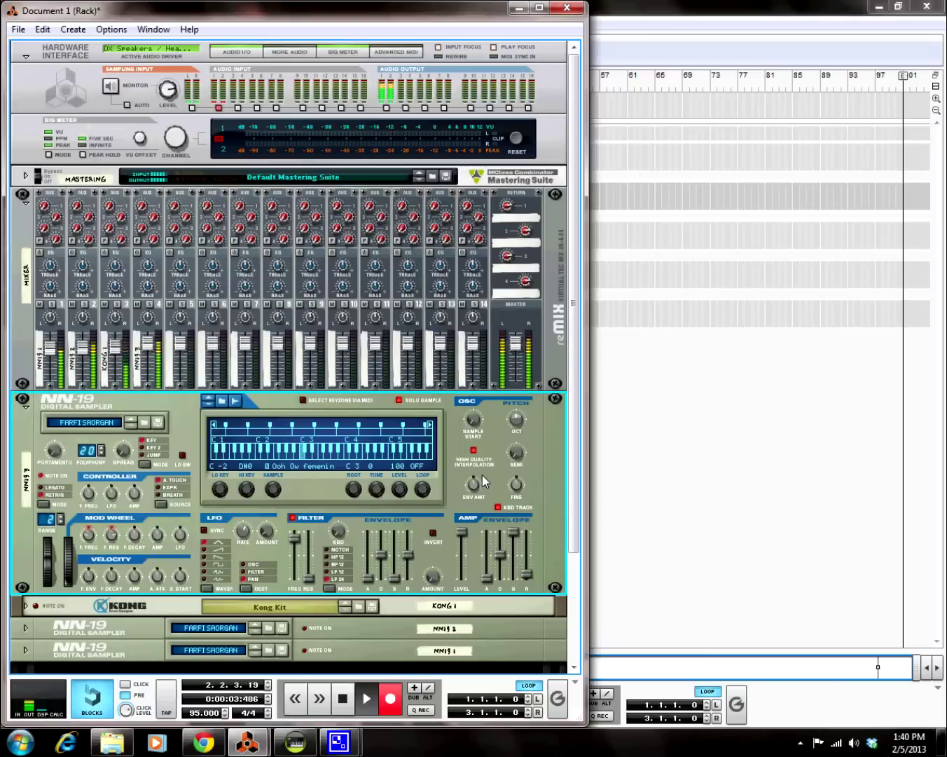
key(space)
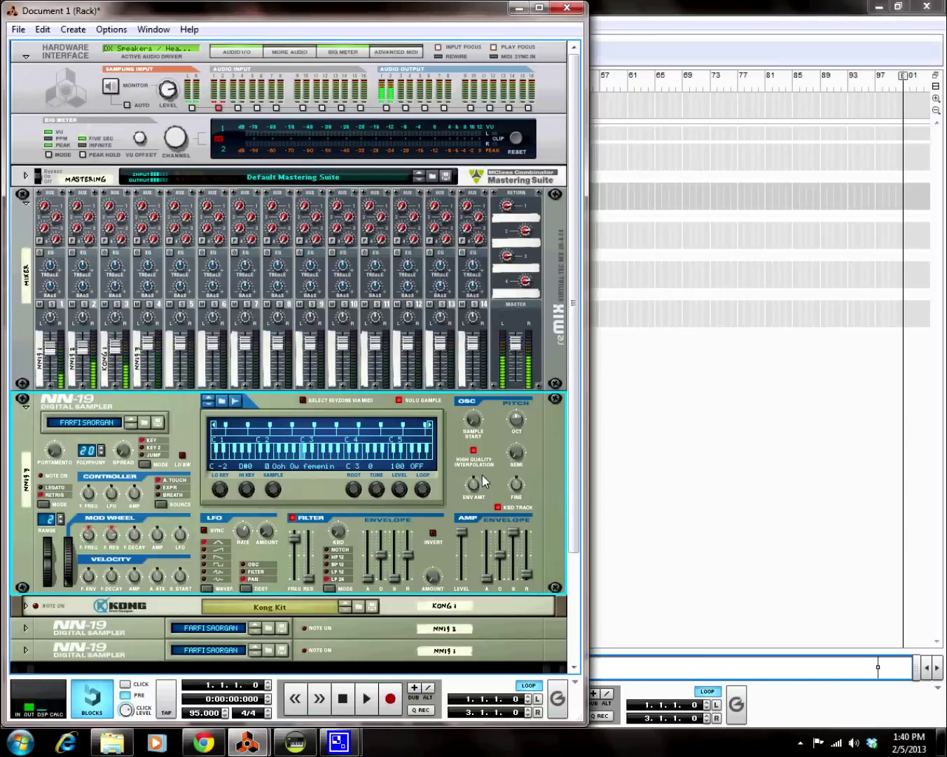
In the Sequencer window, quantize the notes of the recorded NN19 3 clip and play the loop.
click(791, 552)
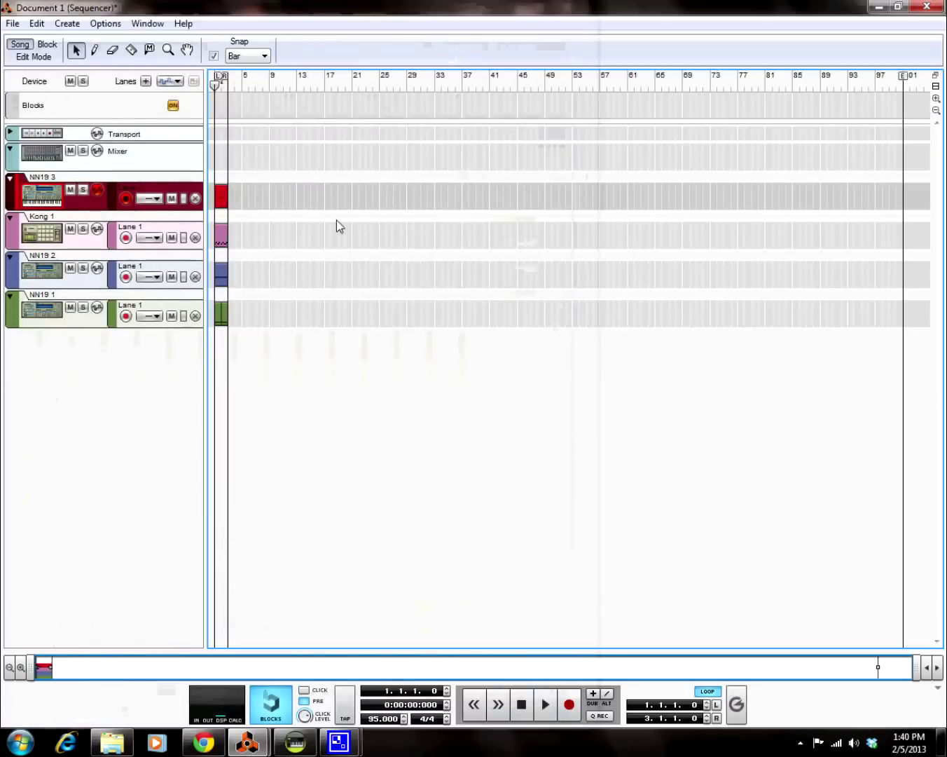
right_click(230, 208)
right_click(225, 205)
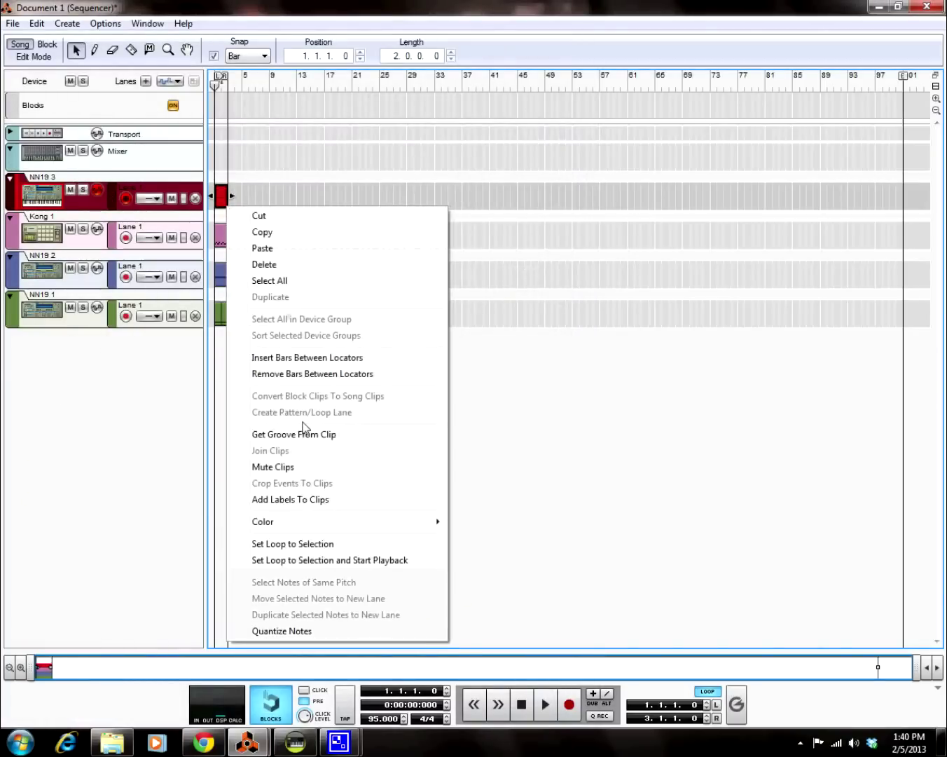
click(335, 634)
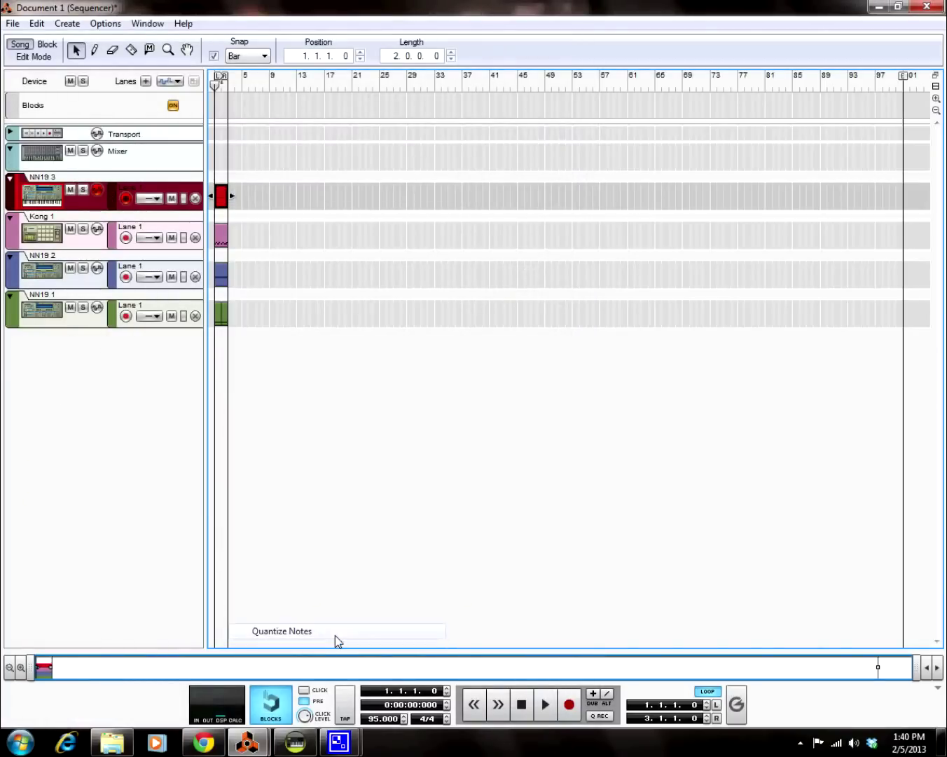
click(547, 704)
In the Rack window, add an RV-7 Digital Reverb to NN19 3 and lower the level of mixer channel 4.
mouse_move(256, 743)
click(179, 662)
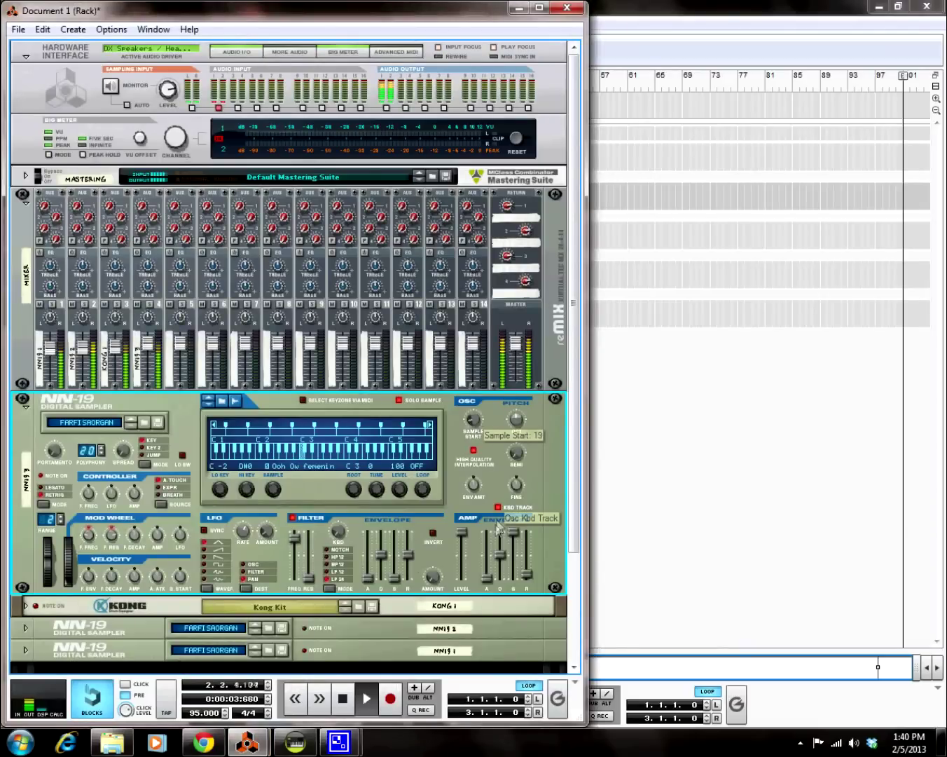
click(155, 389)
click(156, 399)
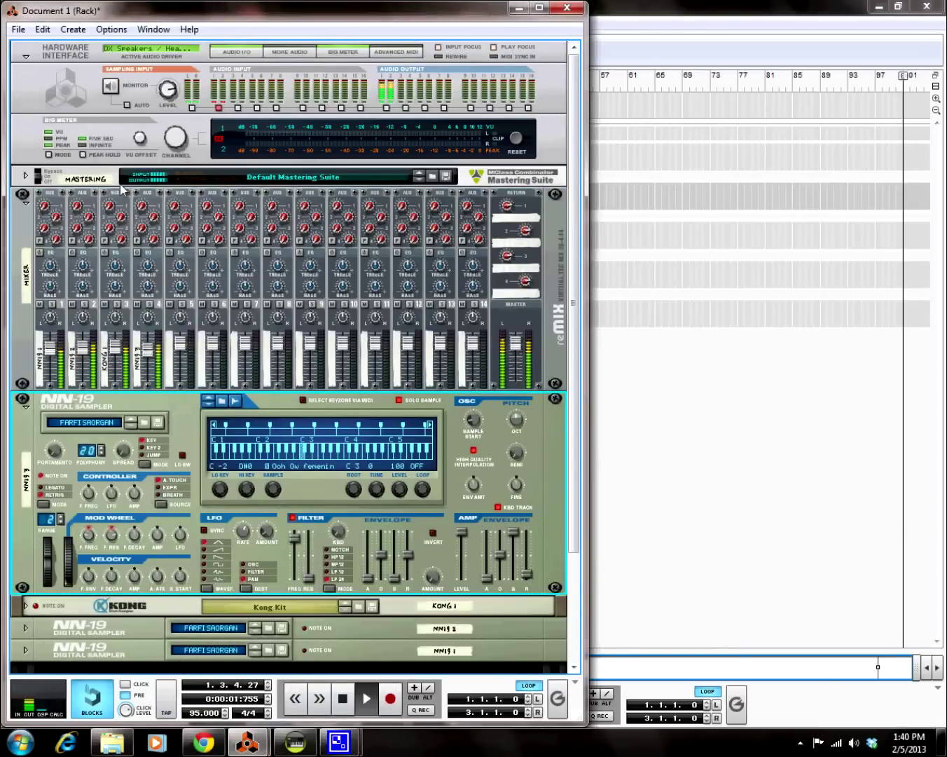
click(72, 30)
click(166, 424)
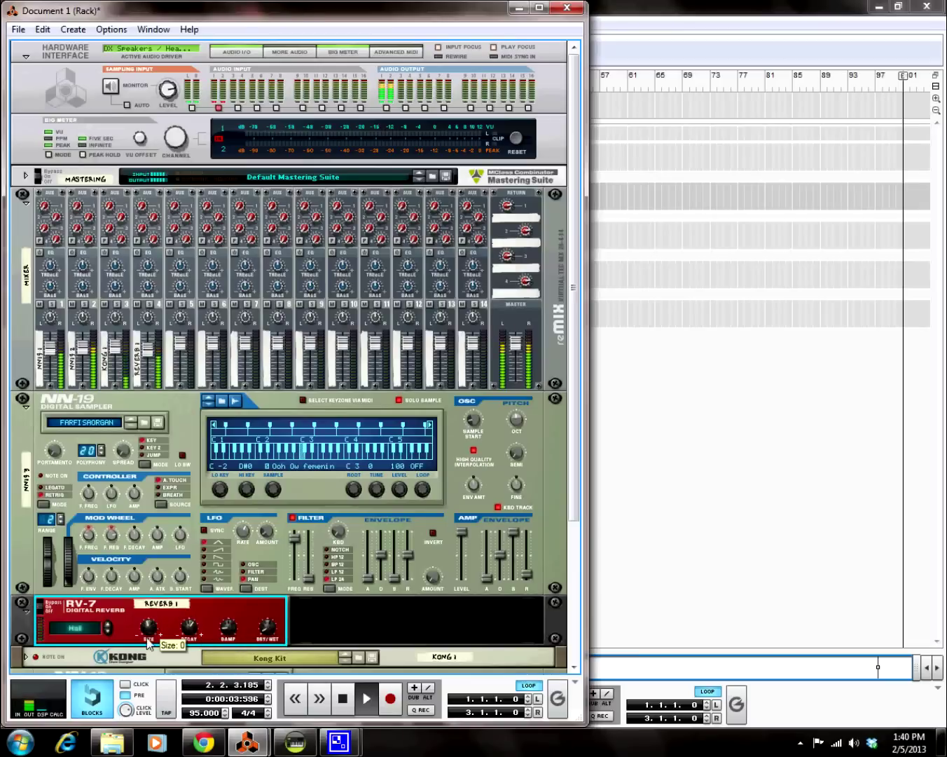
click(153, 378)
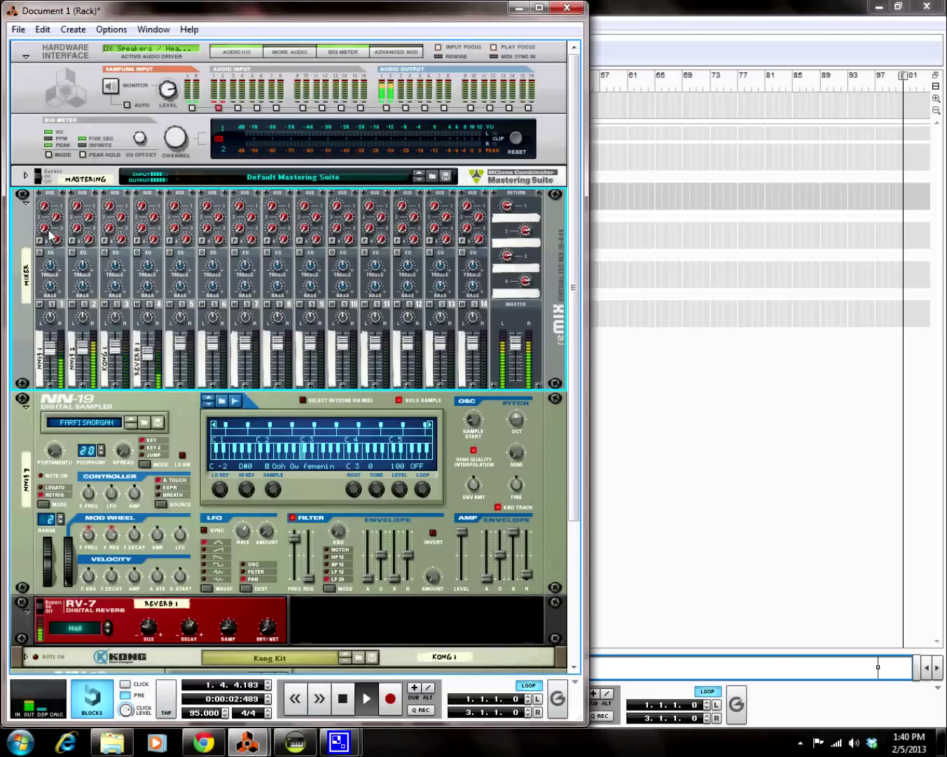
Fold the NN19 3 and Reverb 1 devices and set the mixer's channel 4 level to 72.
click(28, 407)
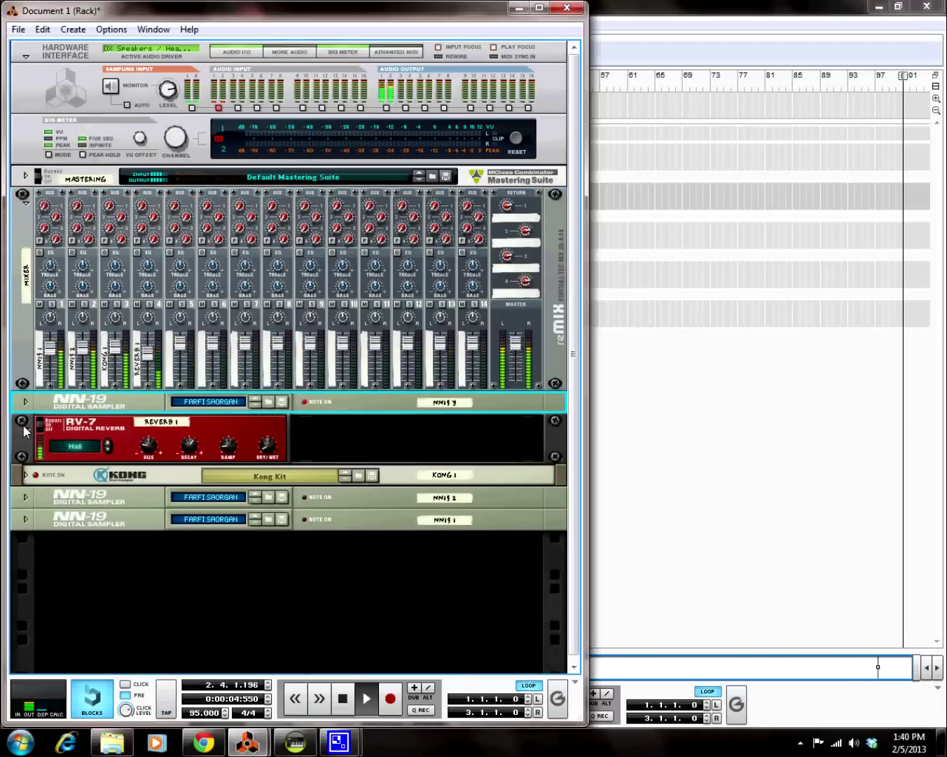
click(25, 424)
click(156, 382)
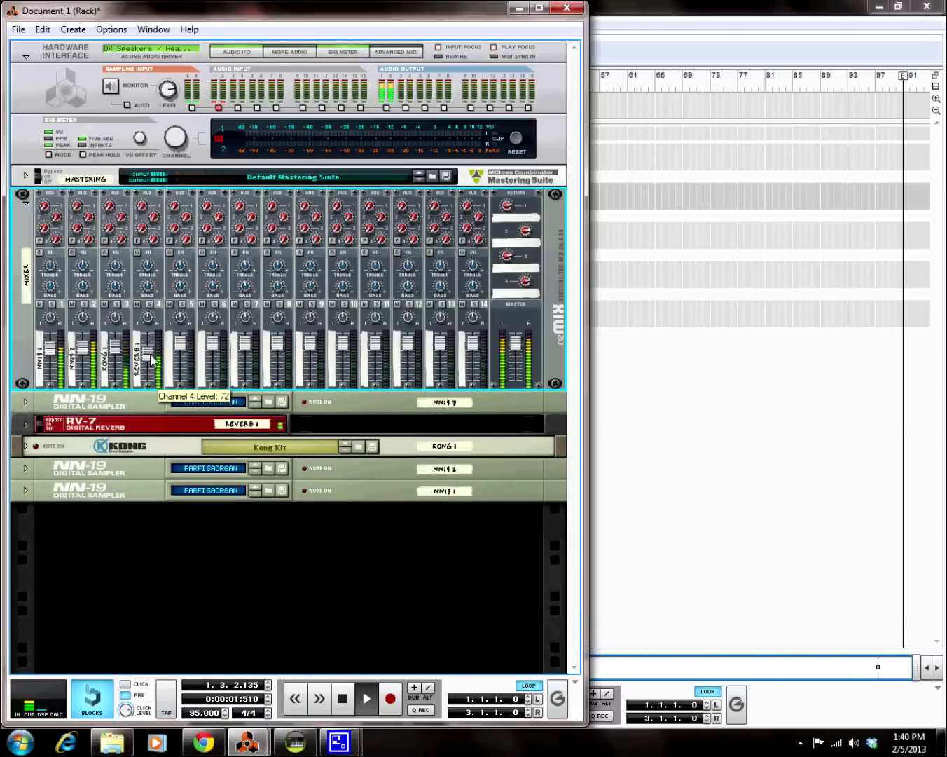
Stop playback from the Sequencer window and switch to ACID Pro.
click(733, 466)
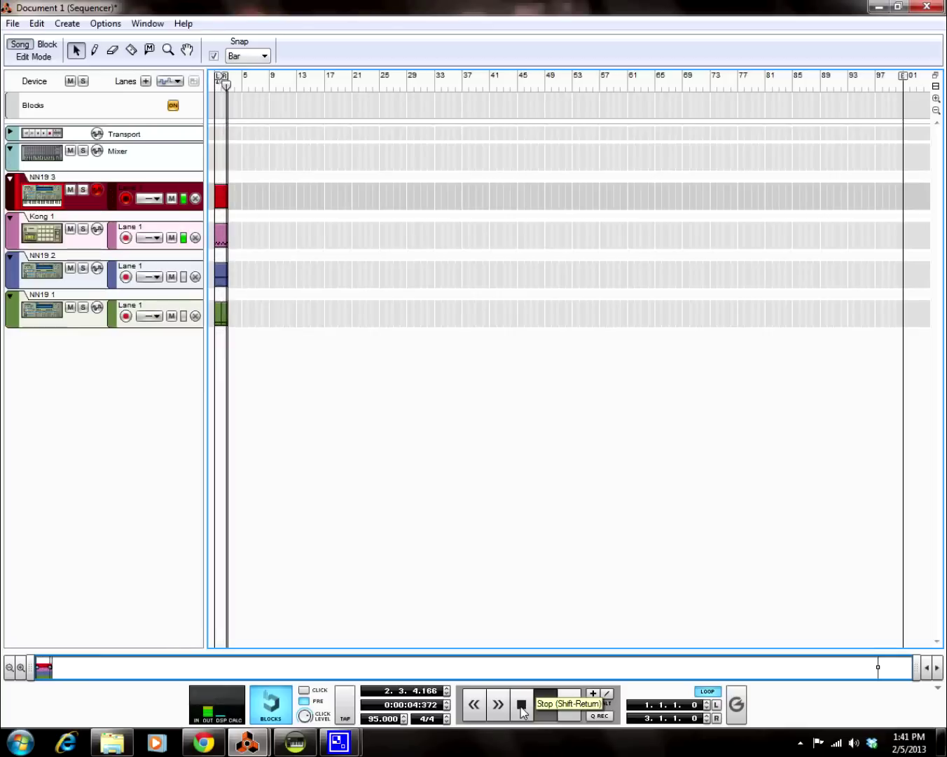
click(521, 705)
click(312, 744)
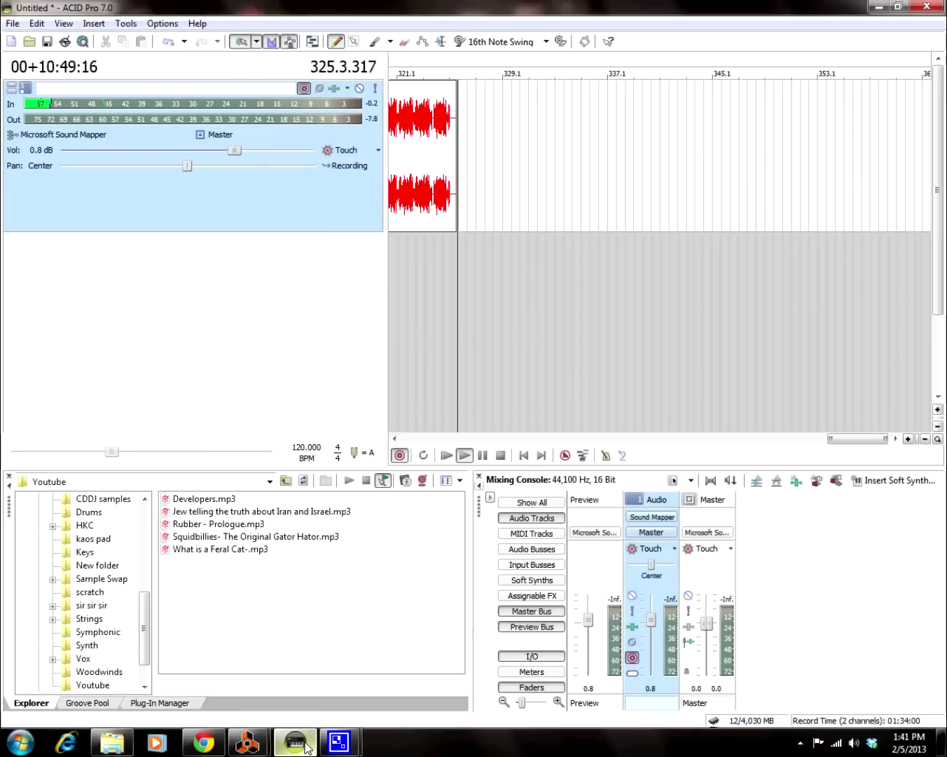